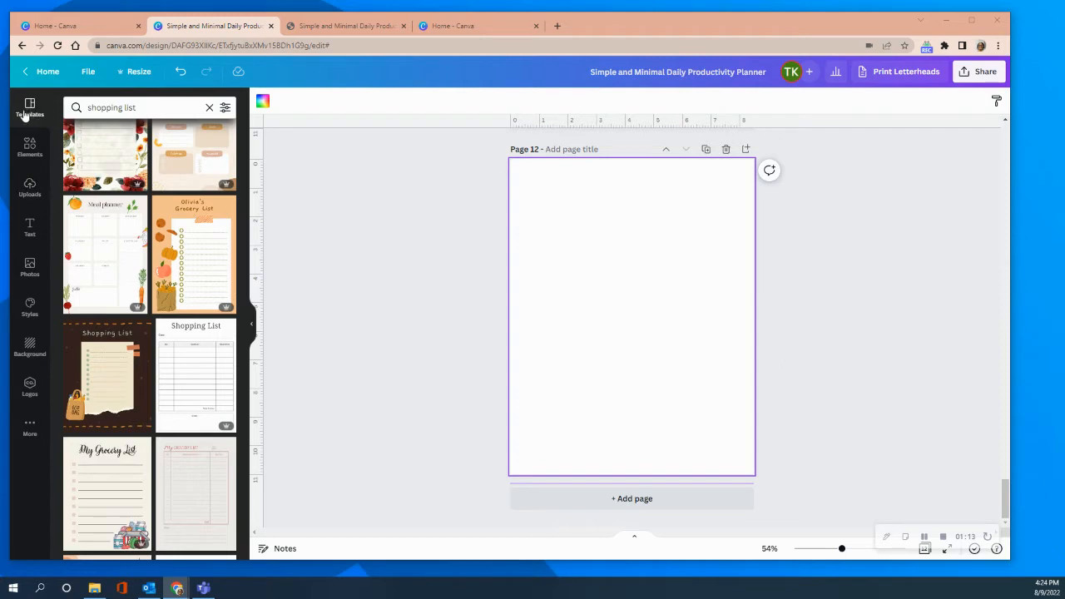
Add a square shape near the upper-left corner of page 12 and fill it white.
left_click(31, 148)
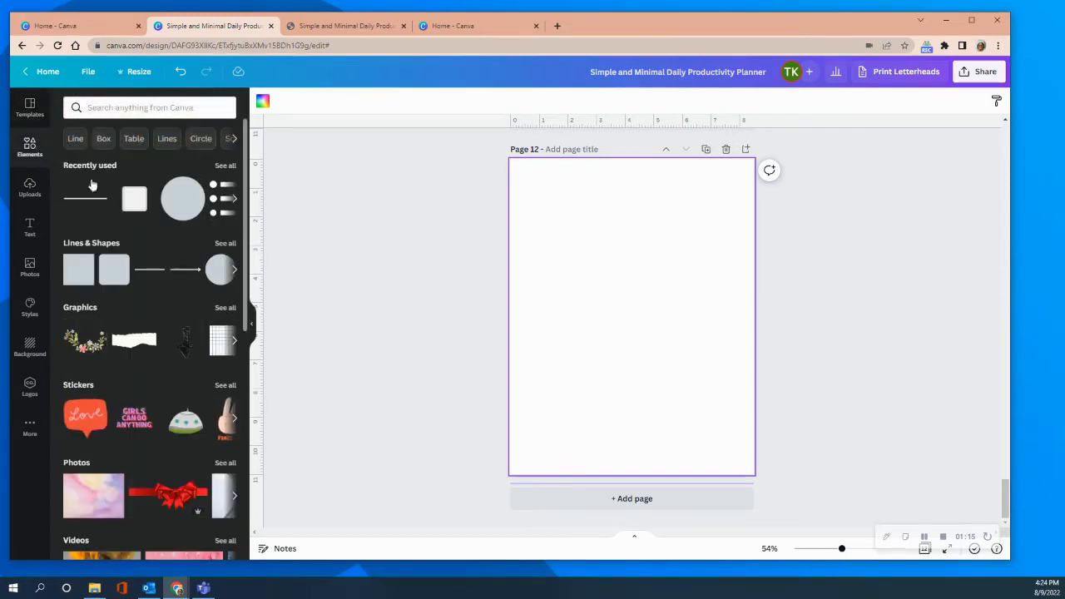
left_click(78, 269)
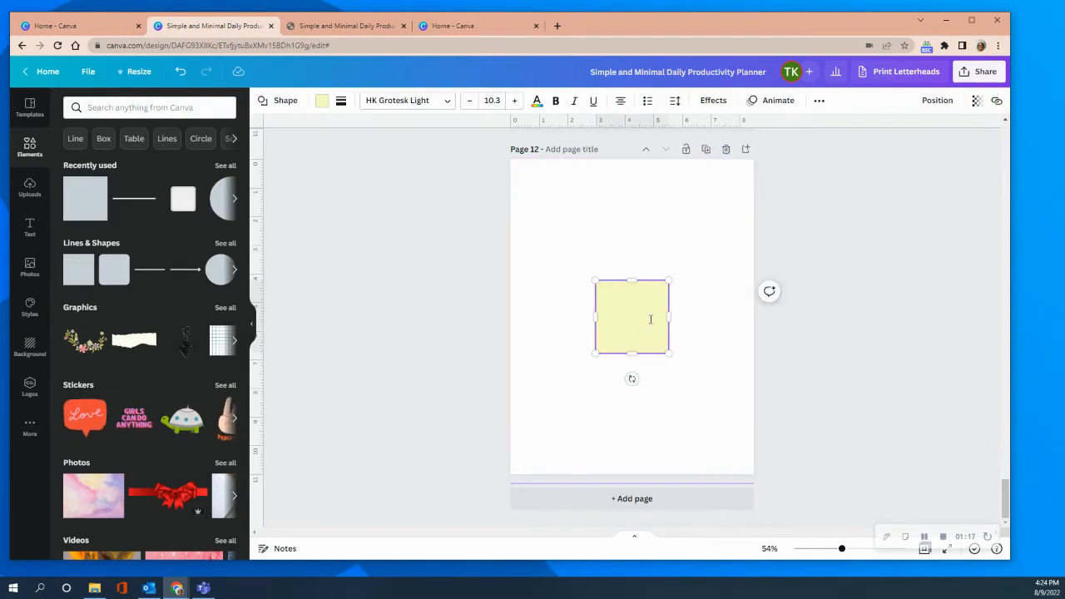
left_click(676, 342)
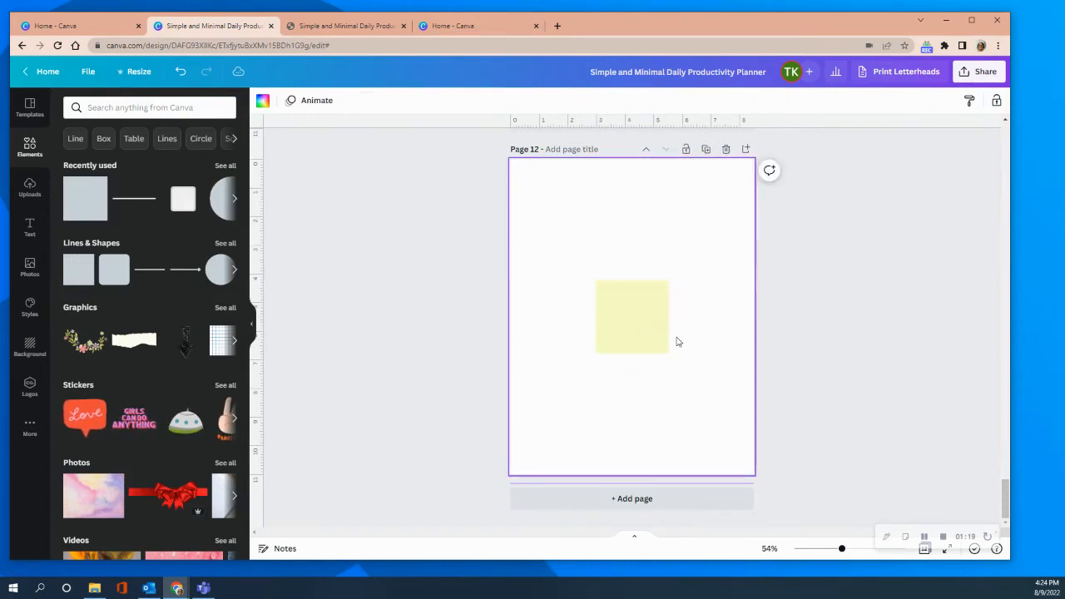
left_click_drag(627, 321, 571, 225)
left_click(322, 101)
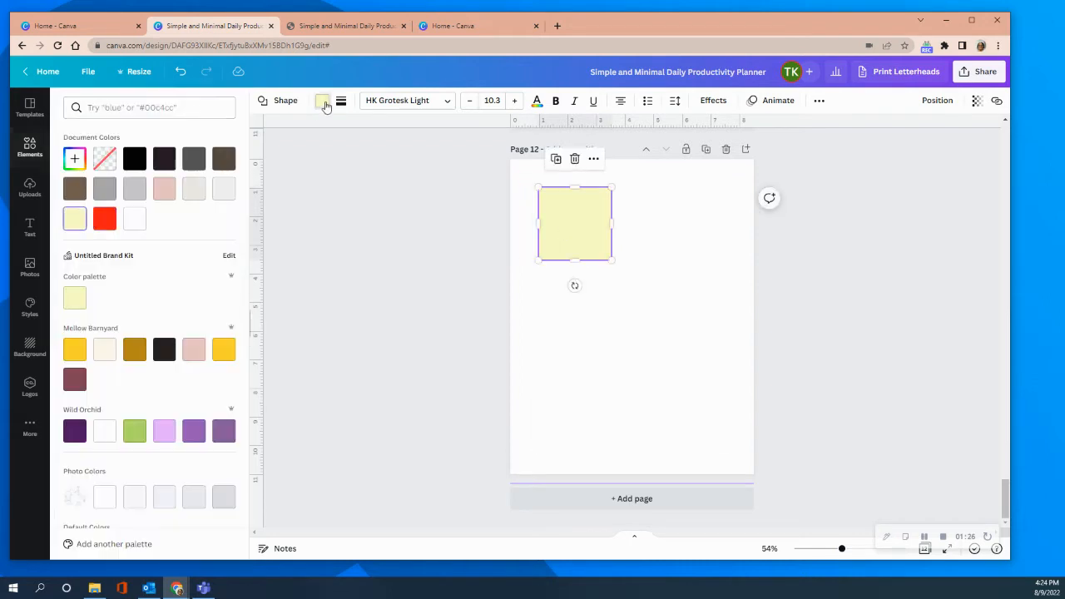
left_click(140, 223)
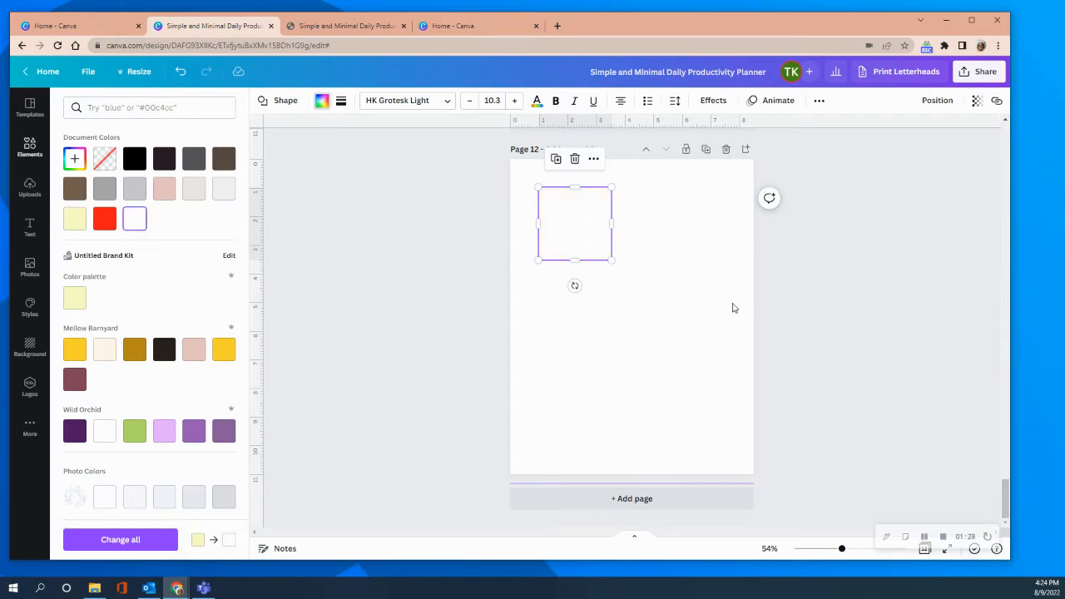
Copy the white square and paste a duplicate on page 12.
right_click(569, 241)
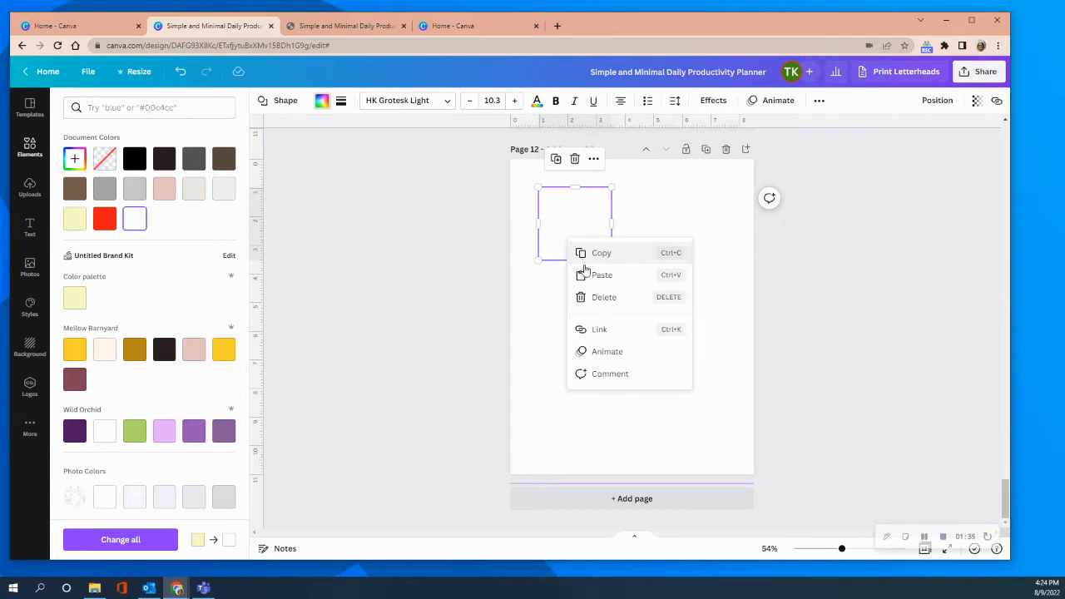
right_click(593, 251)
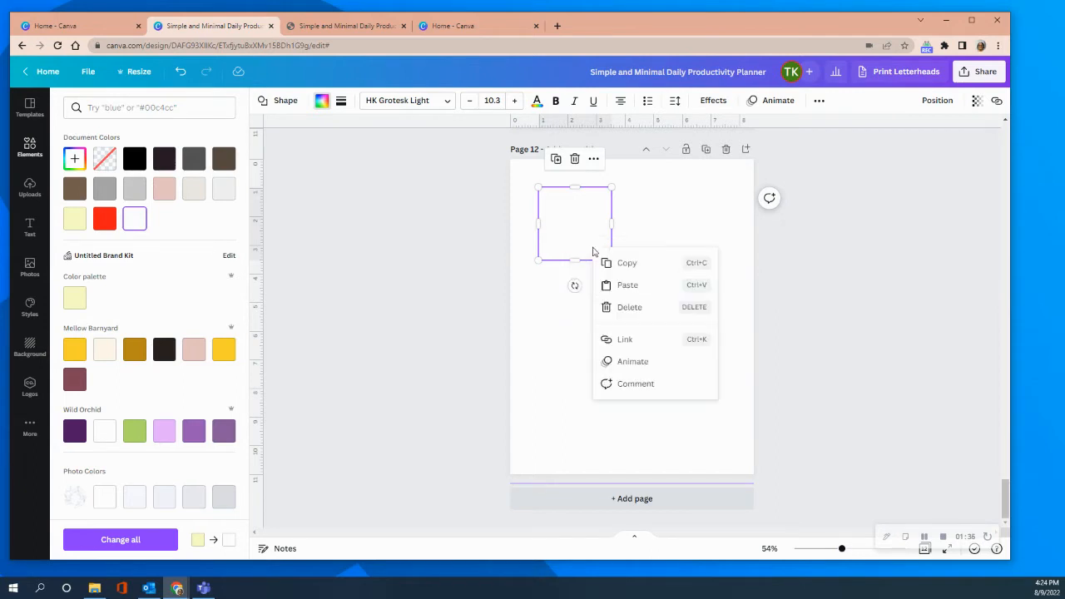
left_click(626, 286)
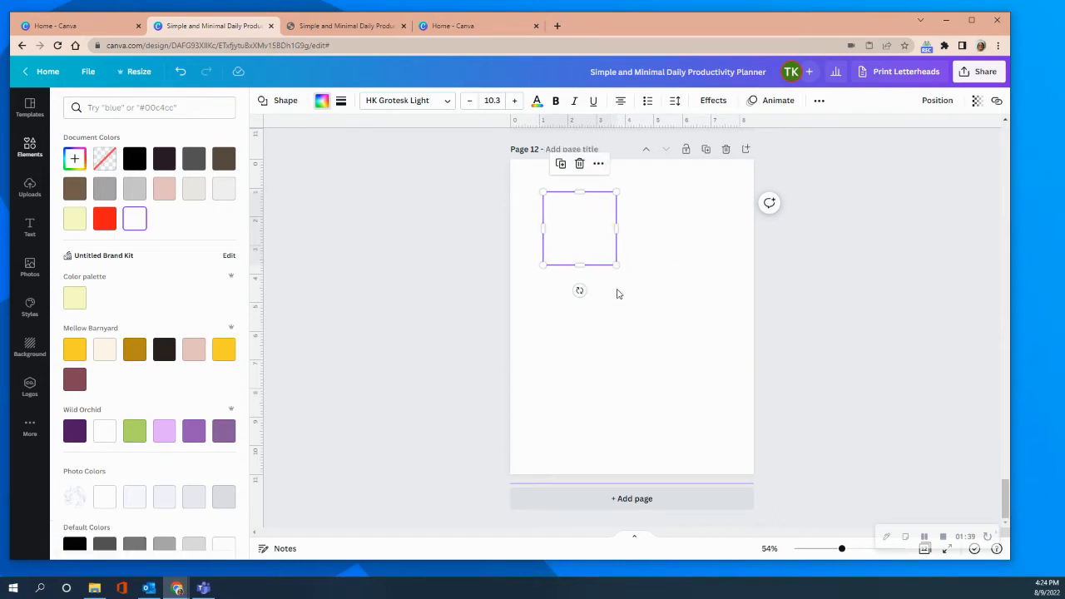
mouse_move(580, 291)
left_mouse_down()
mouse_move(590, 288)
mouse_move(579, 291)
left_mouse_up()
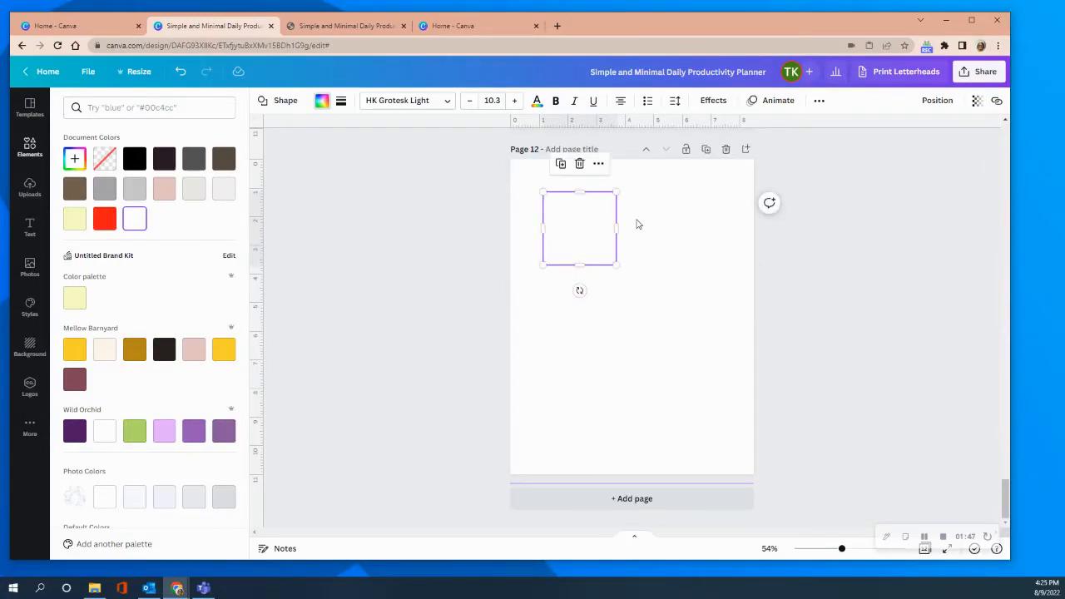
right_click(636, 213)
Give the pasted square a solid black border with a weight of 4.
left_click(599, 221)
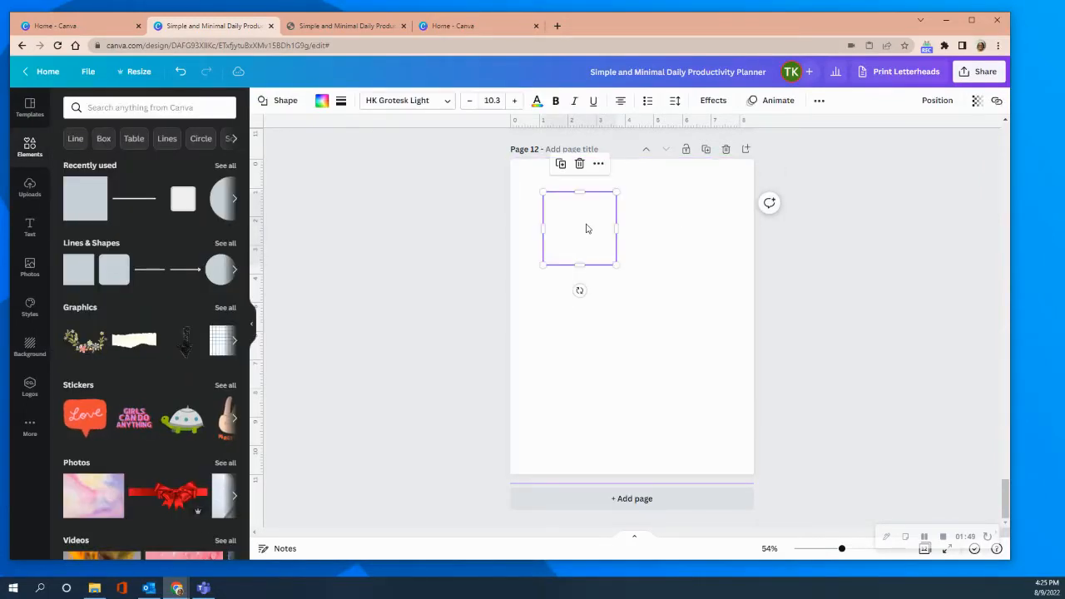
left_click(340, 101)
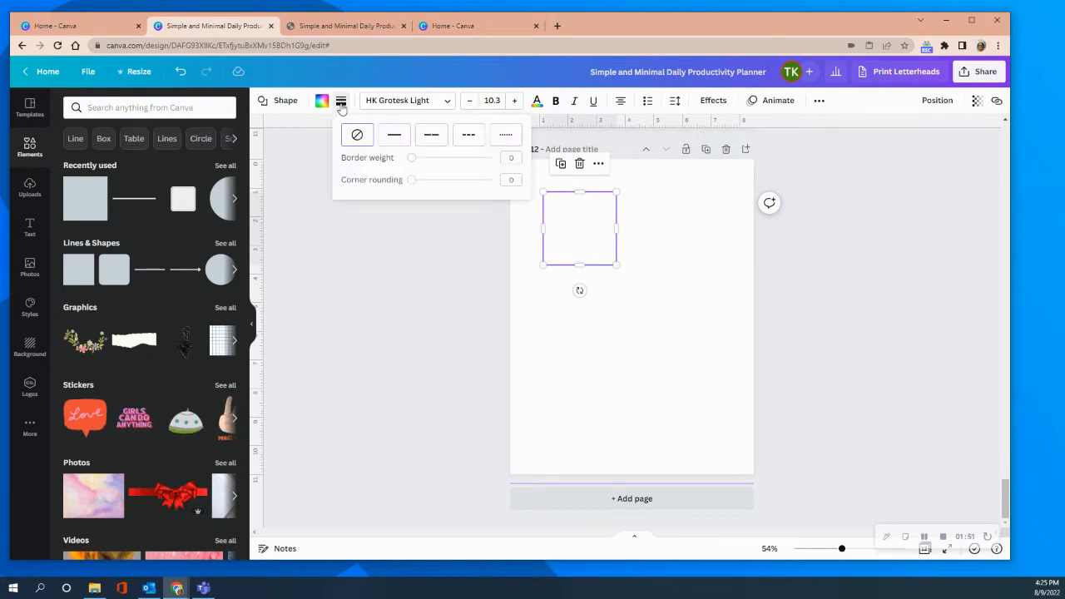
left_click(399, 139)
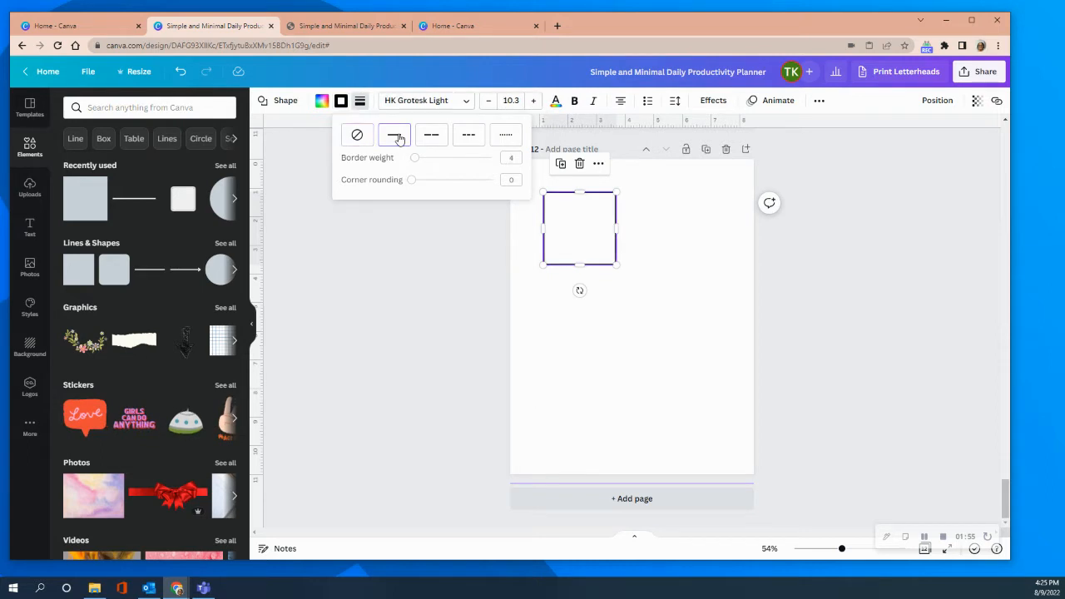
left_click(679, 267)
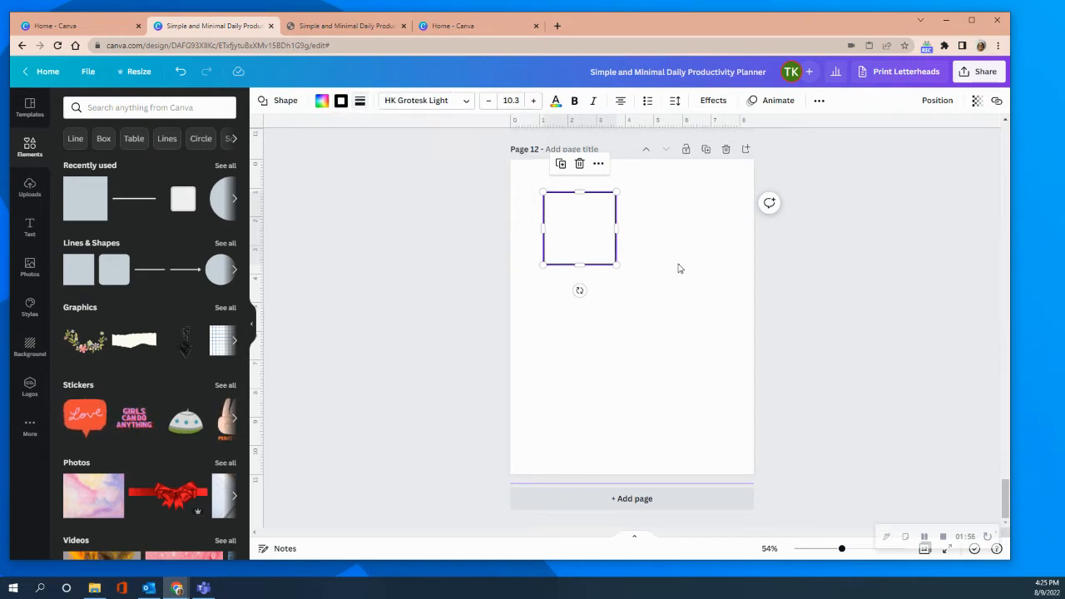
Duplicate the bordered square and arrange the two squares side by side near the page's upper edge, aligned at the same height.
right_click(577, 228)
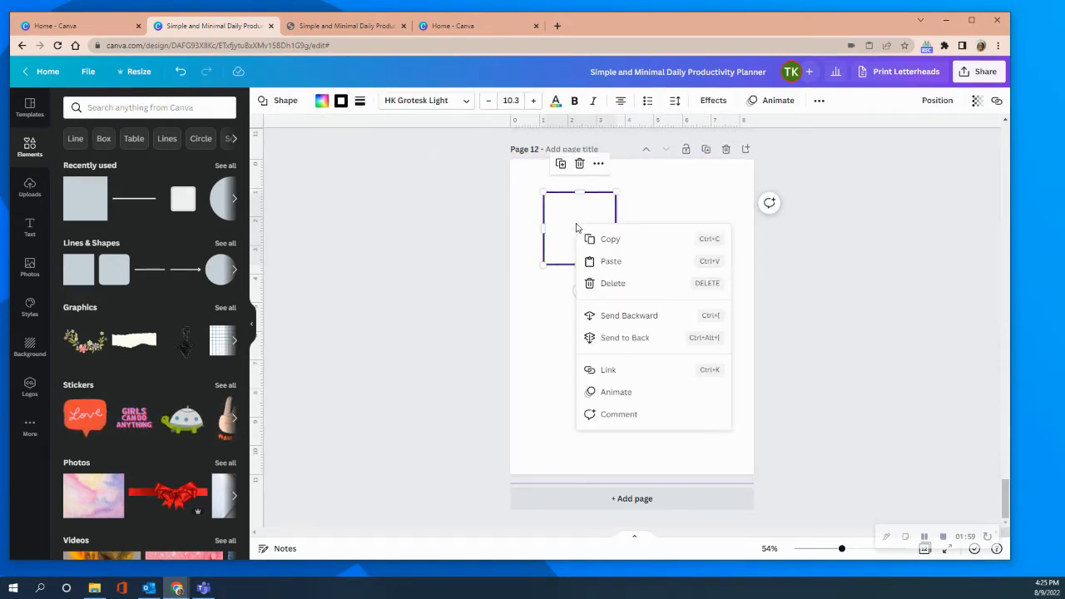
left_click(587, 239)
right_click(642, 228)
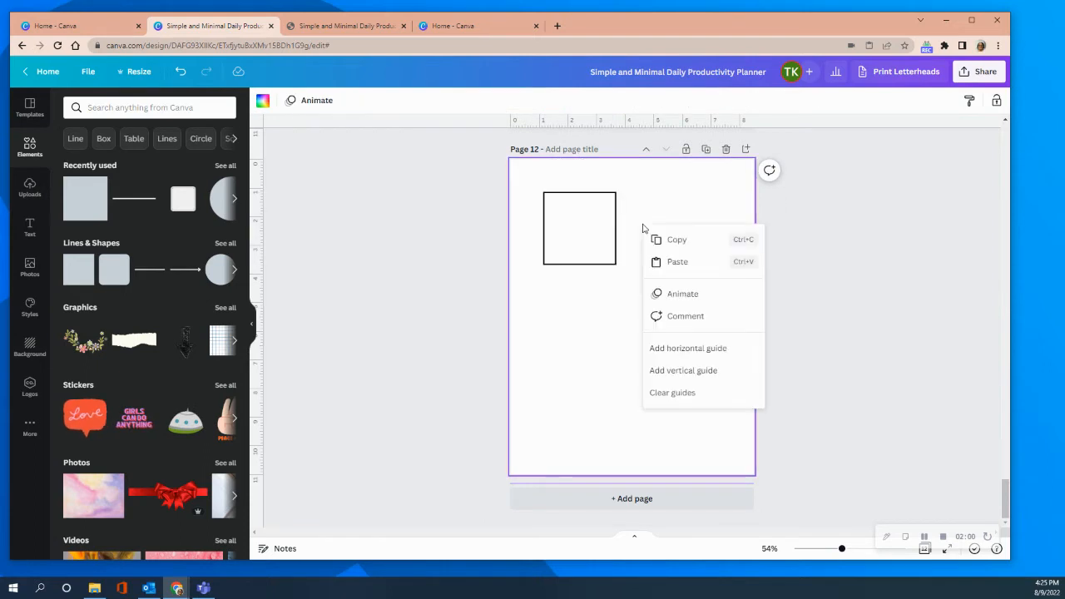
left_click(671, 263)
left_click_drag(582, 256, 571, 231)
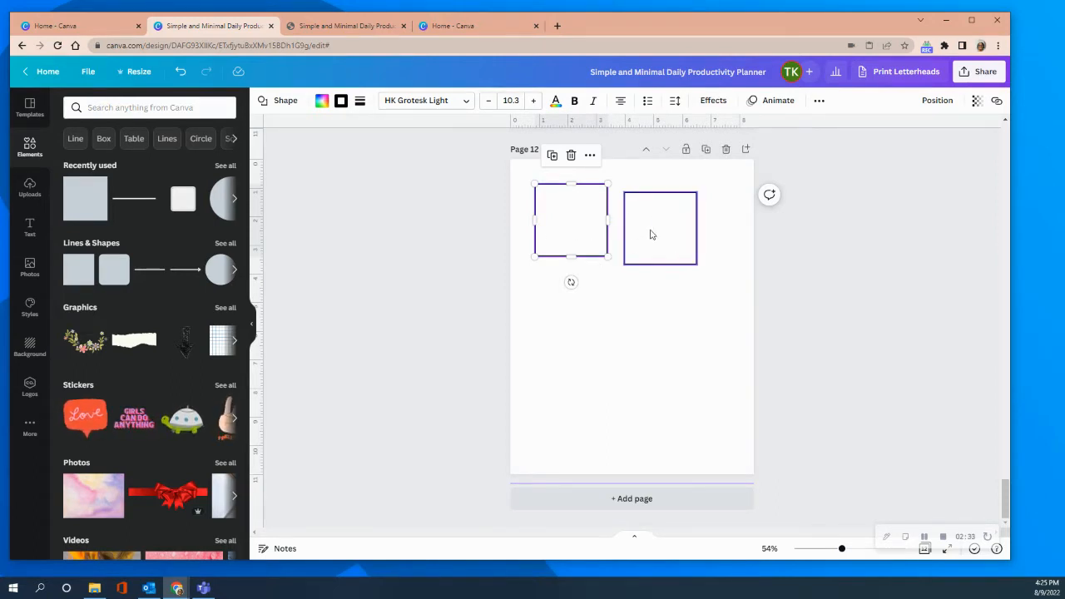
mouse_move(654, 233)
left_mouse_down()
mouse_move(641, 218)
mouse_move(658, 219)
mouse_move(646, 219)
left_mouse_up()
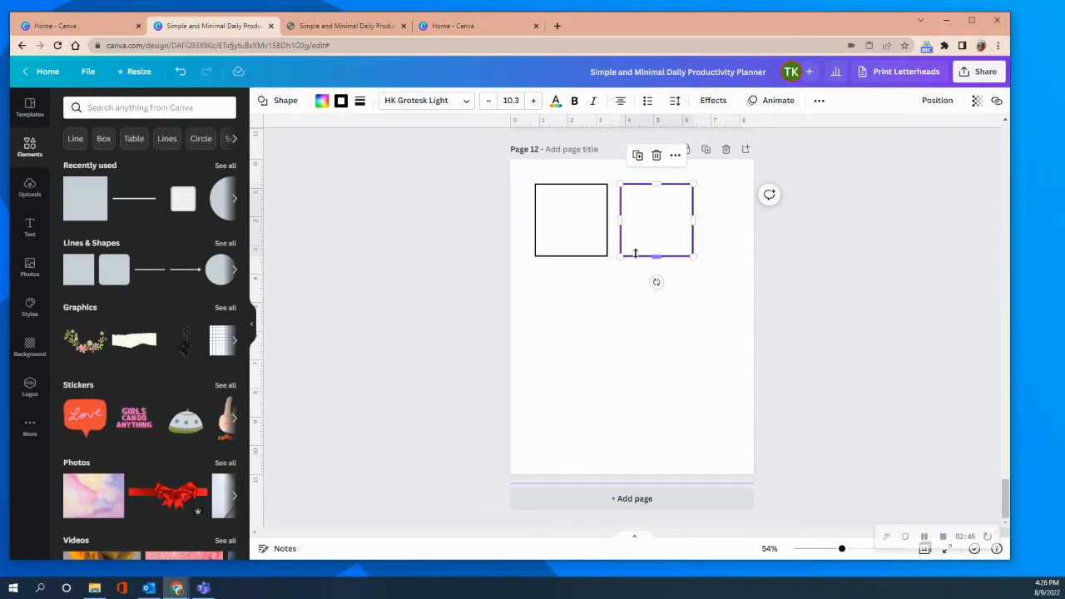
Delete the right-hand square and narrow the remaining bordered square to about 2.3 wide, keeping its height.
right_click(666, 219)
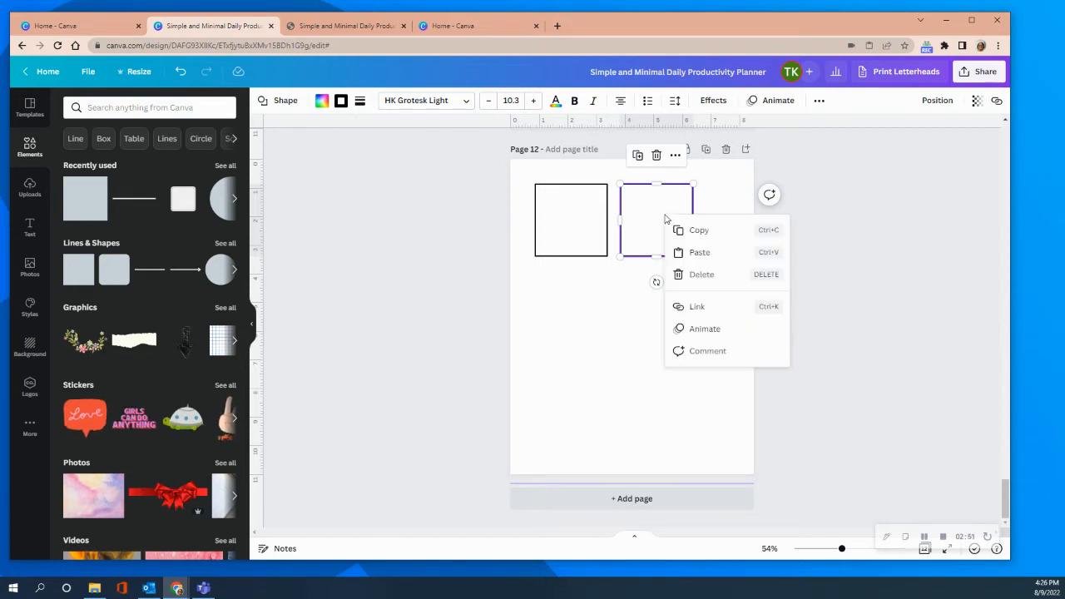
left_click(657, 155)
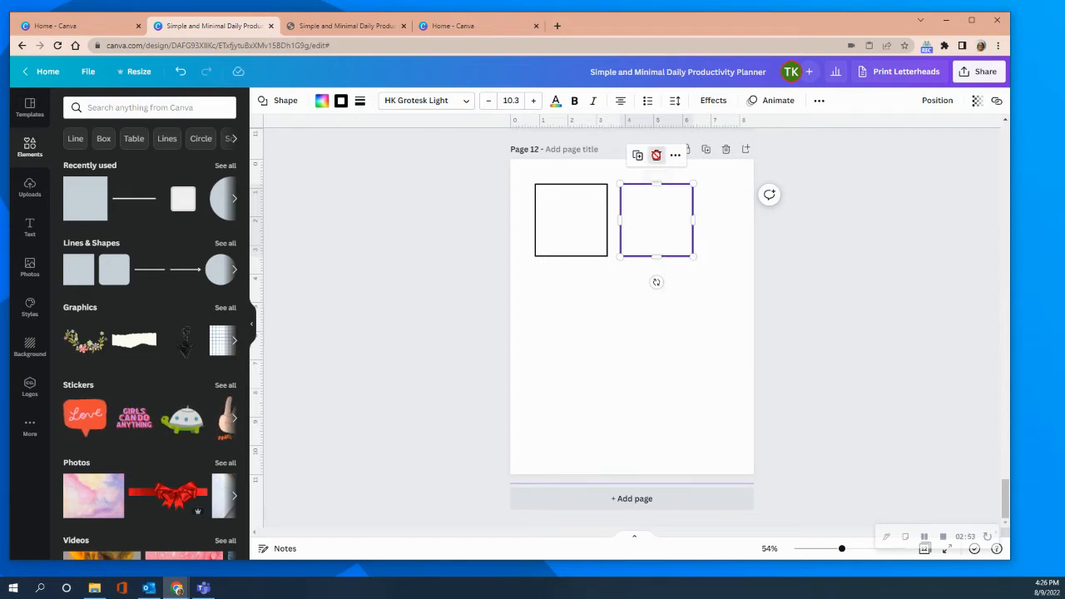
left_click(564, 238)
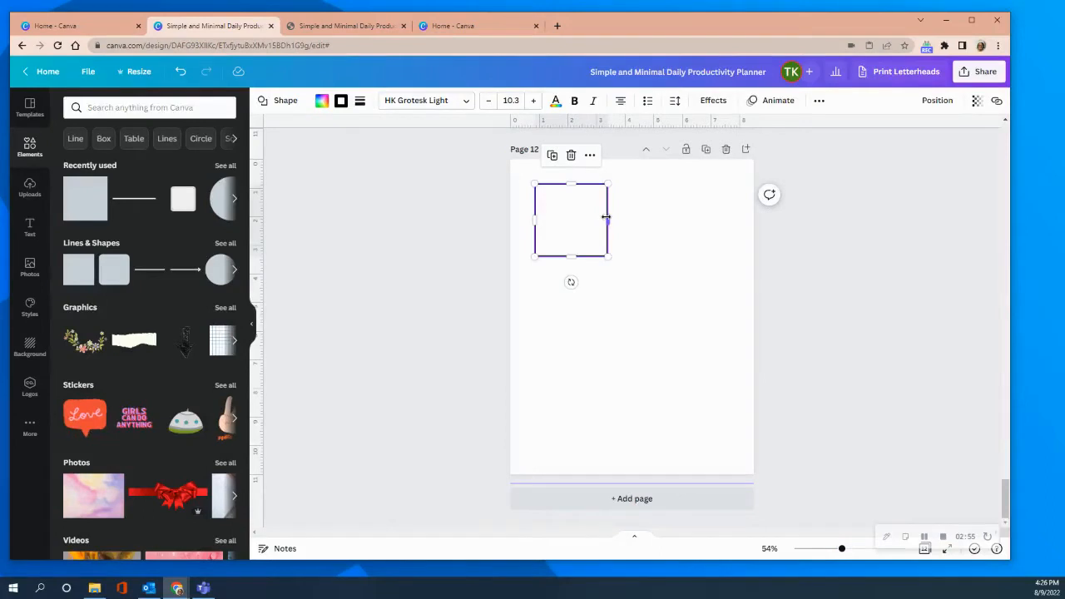
left_click_drag(609, 217, 601, 218)
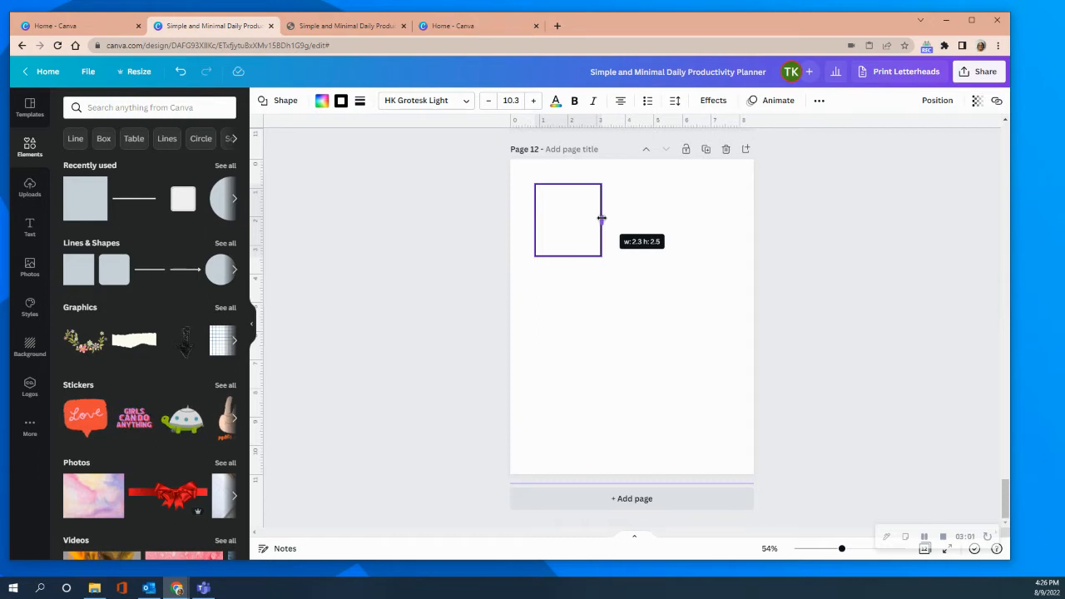
left_click_drag(601, 218, 603, 218)
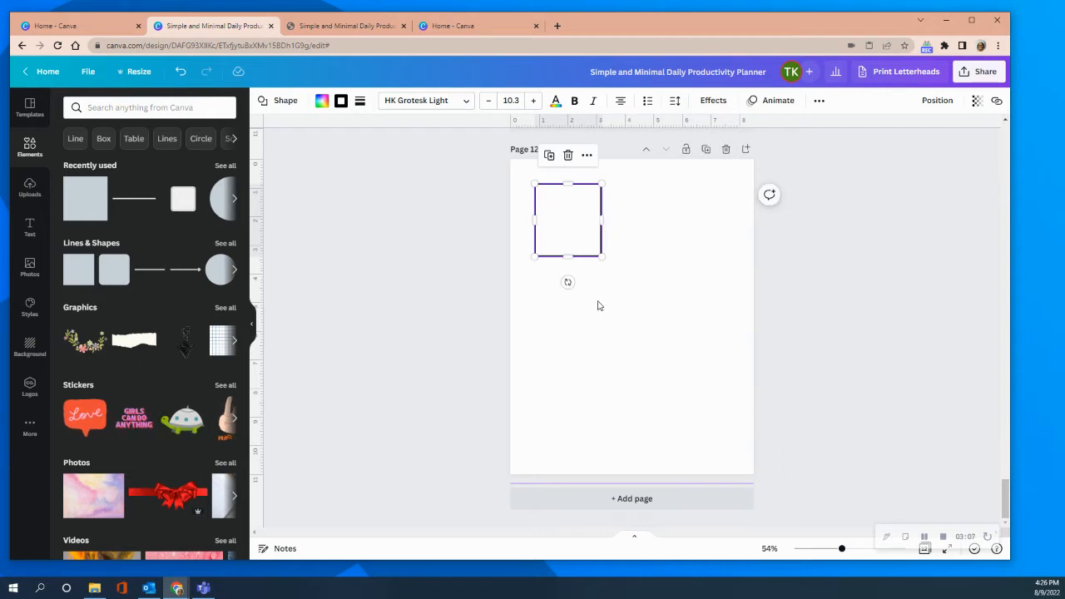
Copy the narrowed rectangle and place the duplicate beside it, aligned at the same height.
right_click(568, 209)
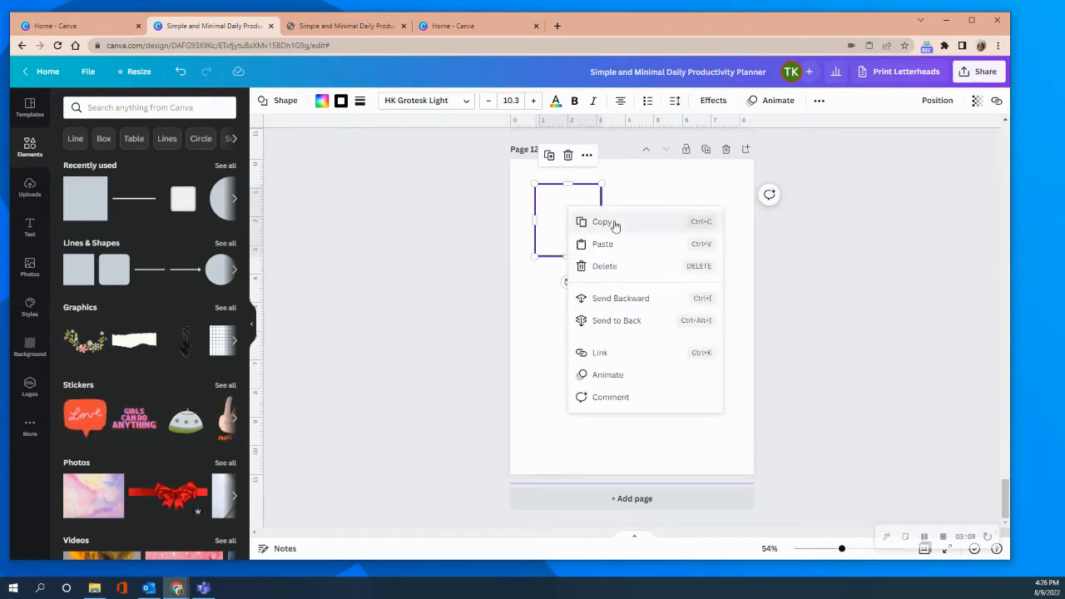
left_click(615, 224)
right_click(649, 228)
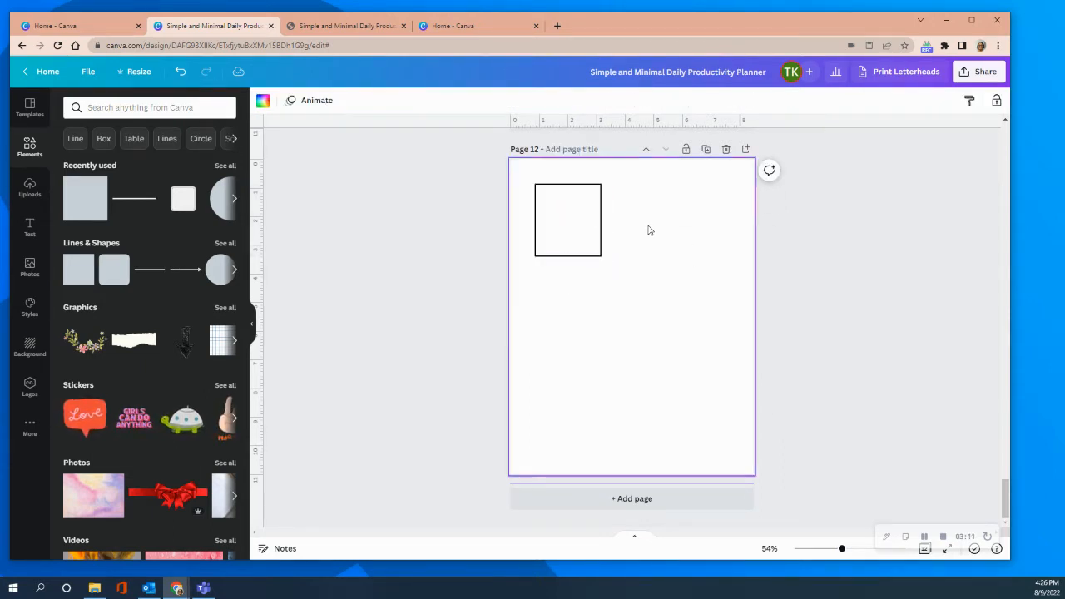
left_click(663, 265)
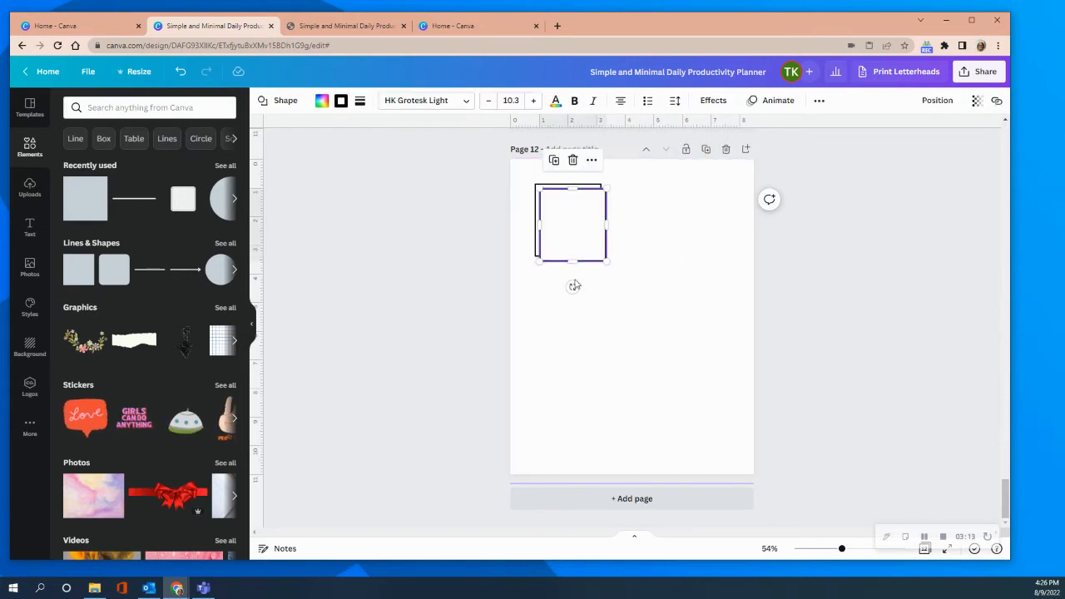
left_click(659, 292)
left_click(554, 223)
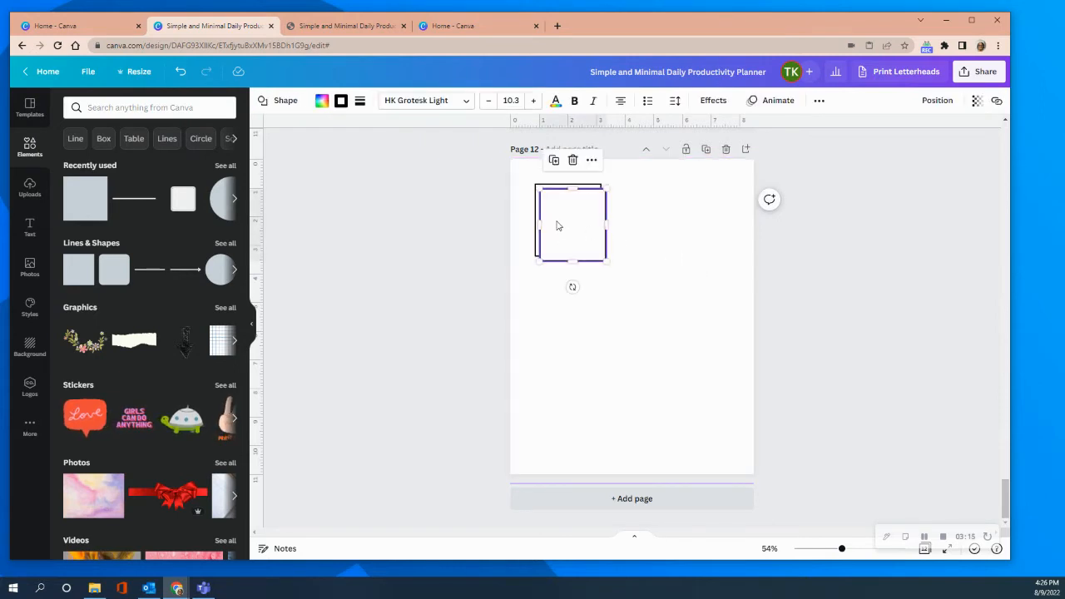
left_click_drag(573, 228, 645, 219)
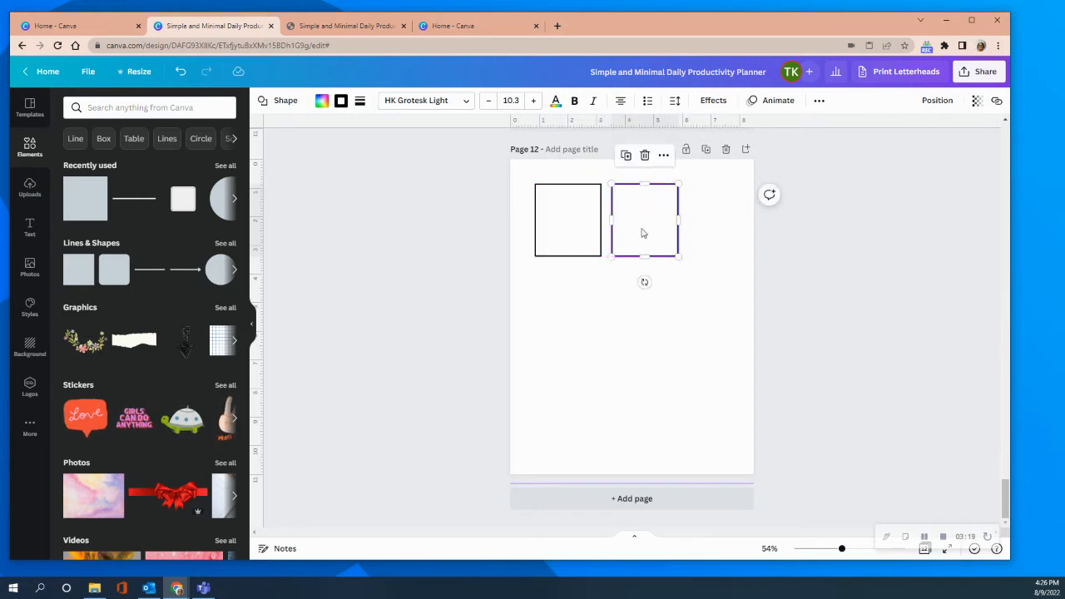
Paste one more rectangle onto the page and remove all the copies except the first bordered rectangle.
right_click(616, 309)
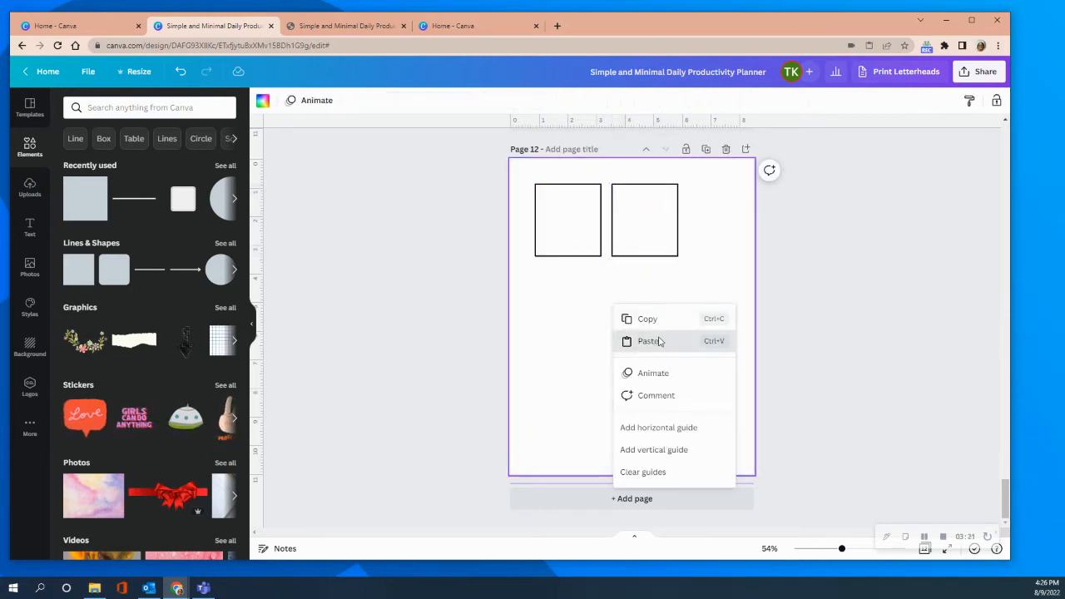
left_click(662, 340)
left_click(541, 176)
left_click_drag(564, 219, 668, 332)
left_click(679, 278)
left_click(672, 230)
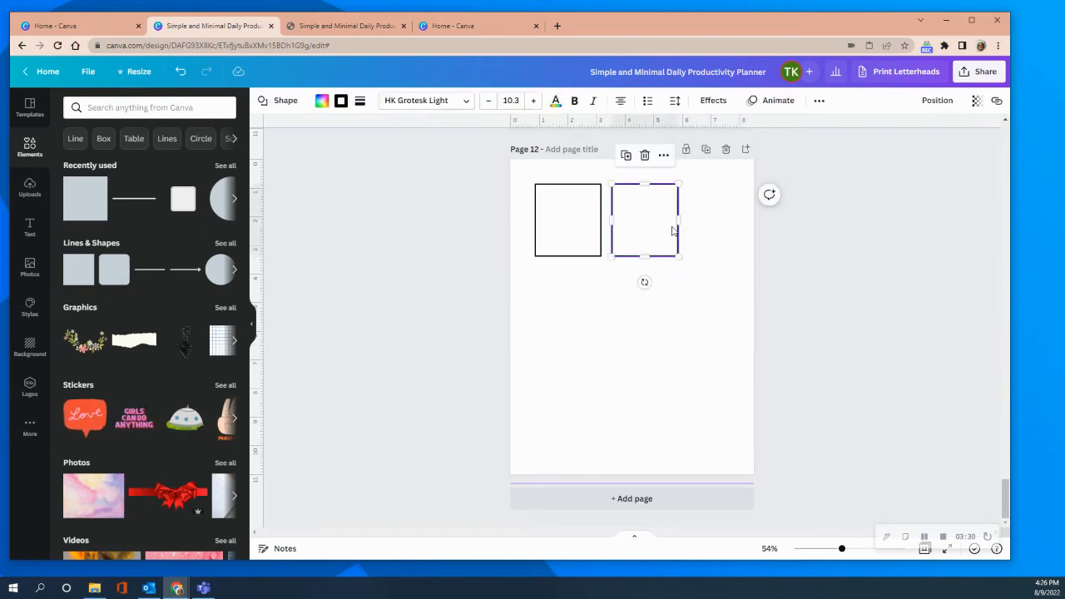
Narrow the bordered rectangle slightly further and place a copy of it just to its right.
left_click(594, 208)
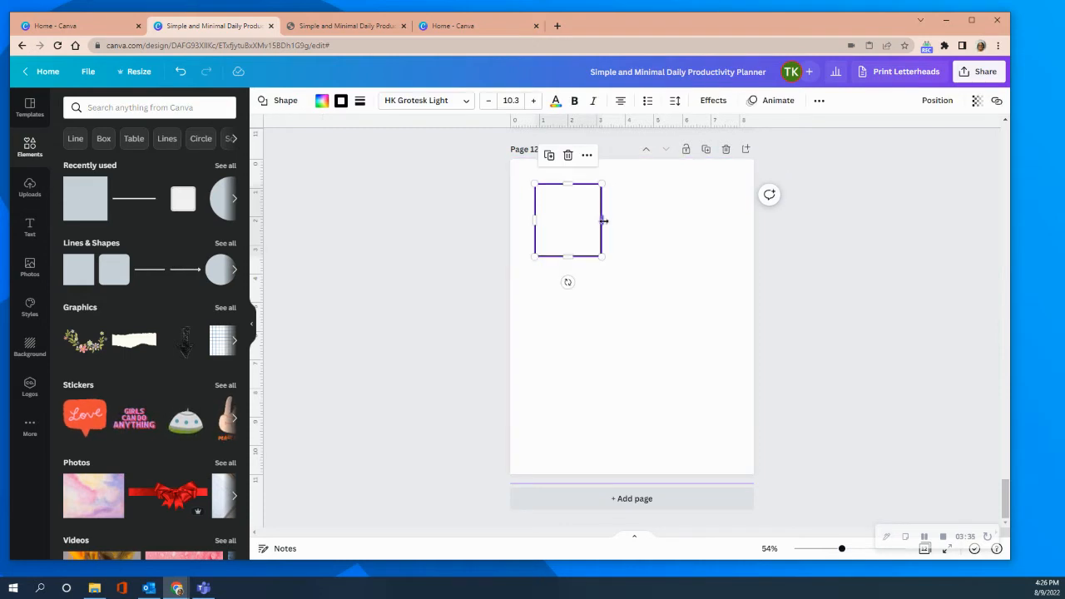
left_click_drag(604, 221, 600, 221)
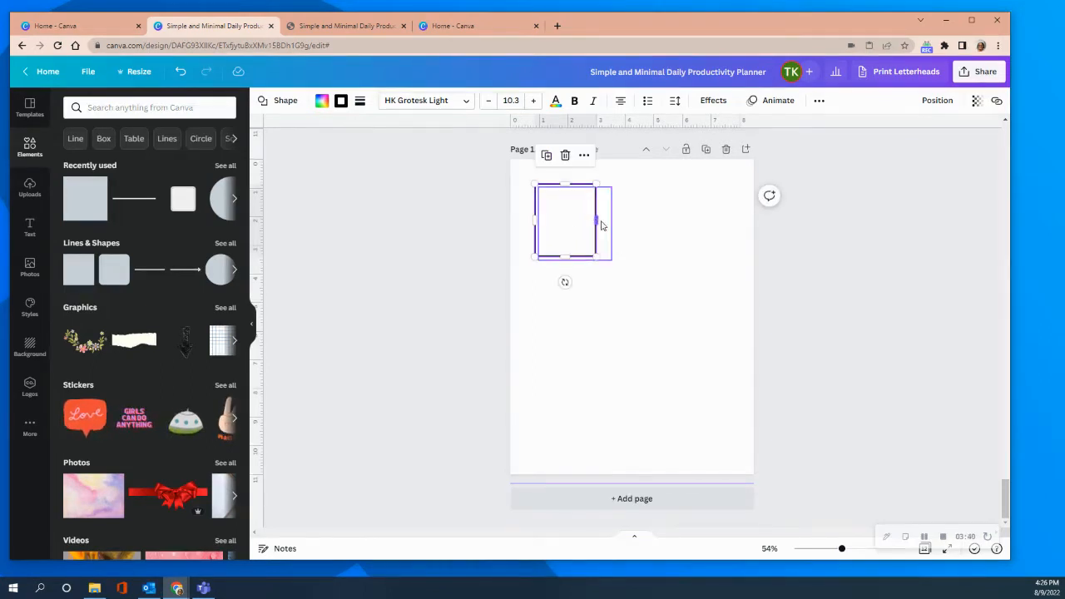
right_click(558, 204)
left_click(596, 219)
right_click(604, 258)
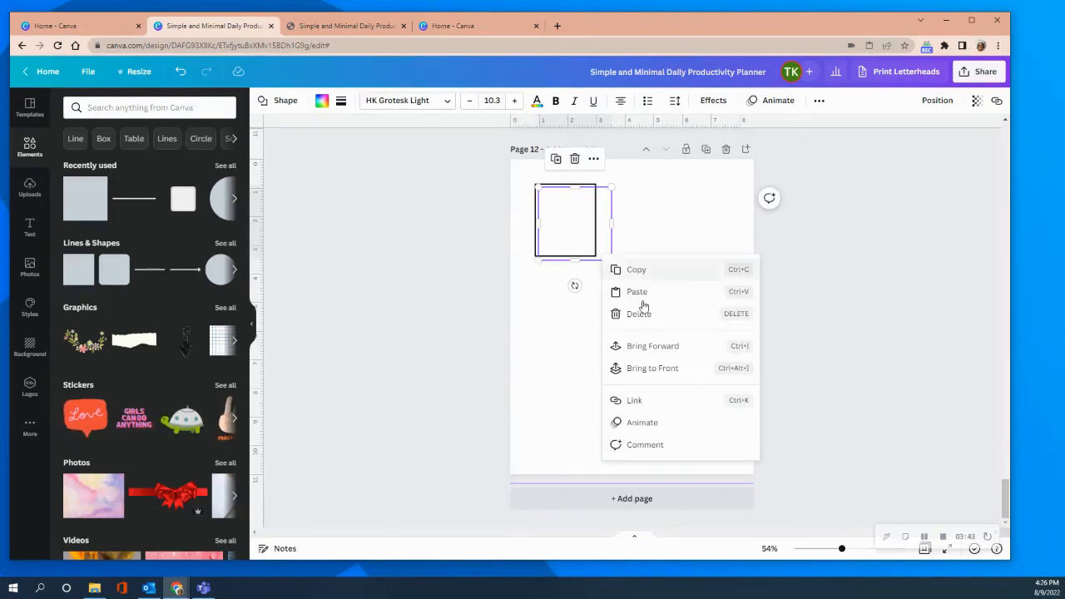
left_click(646, 291)
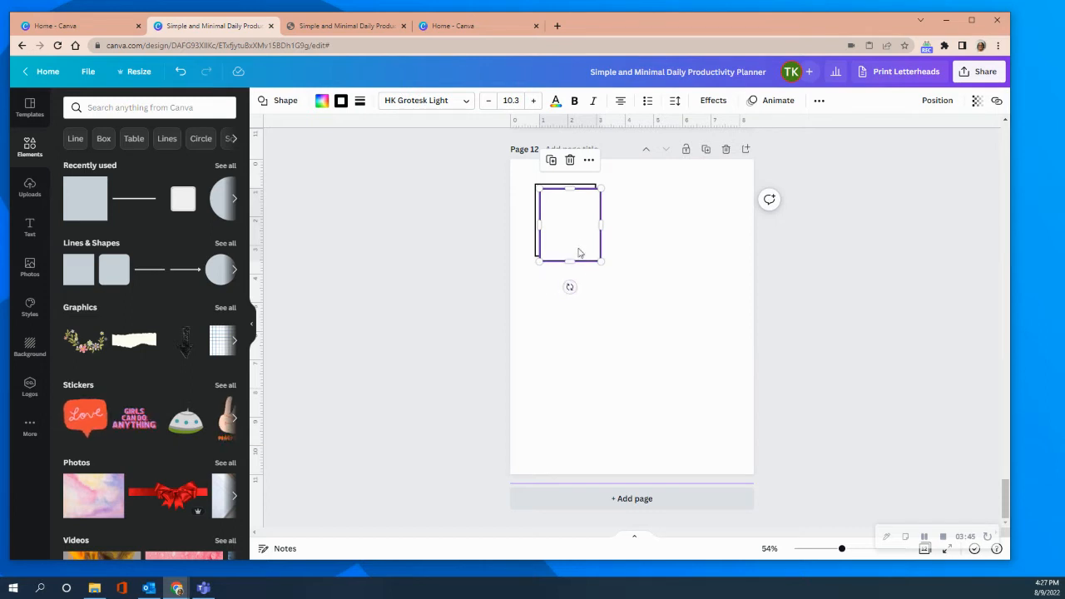
left_click_drag(564, 238, 629, 230)
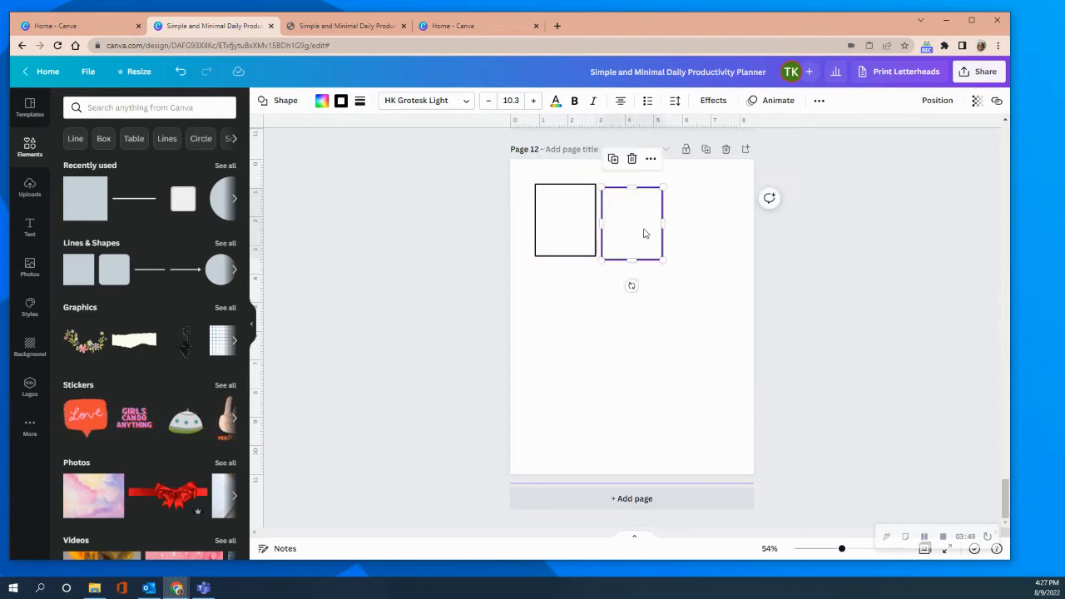
Paste a third bordered rectangle and align all three in one evenly spaced row across the upper part of the page.
right_click(574, 272)
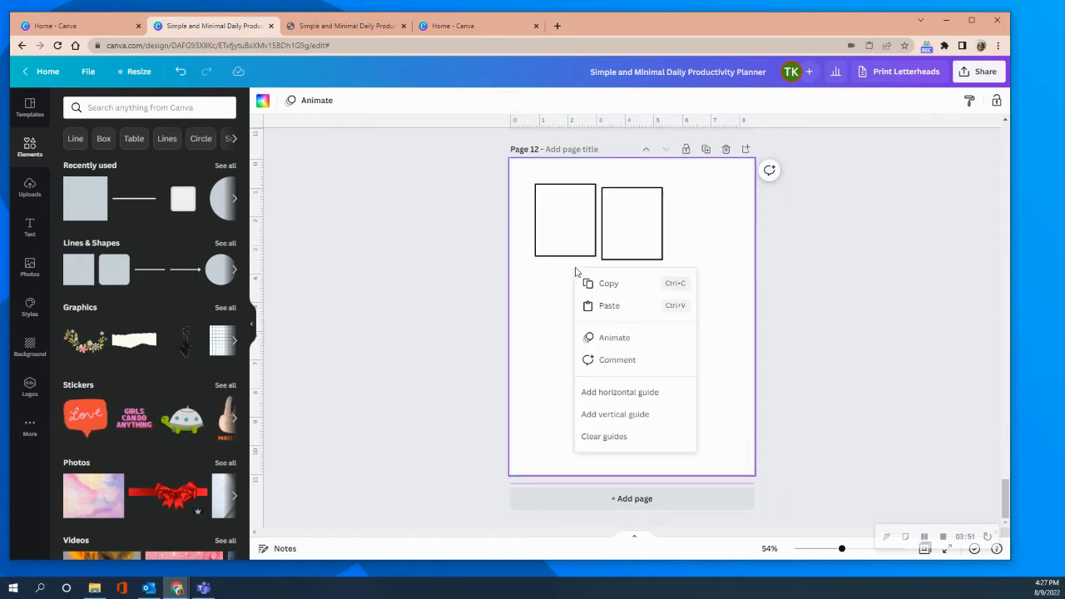
left_click(602, 306)
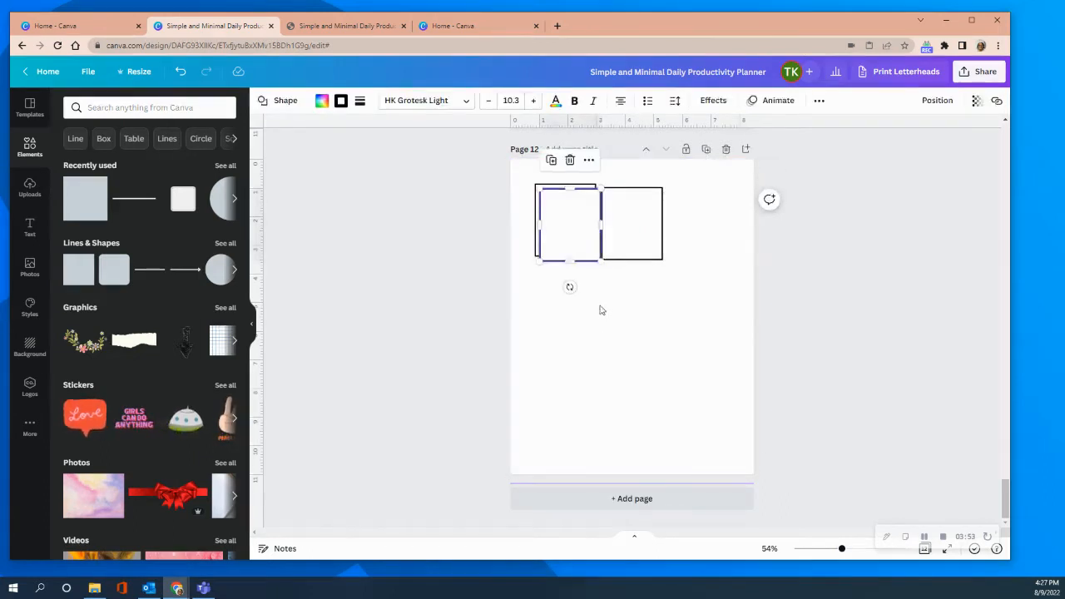
left_click_drag(575, 234, 714, 229)
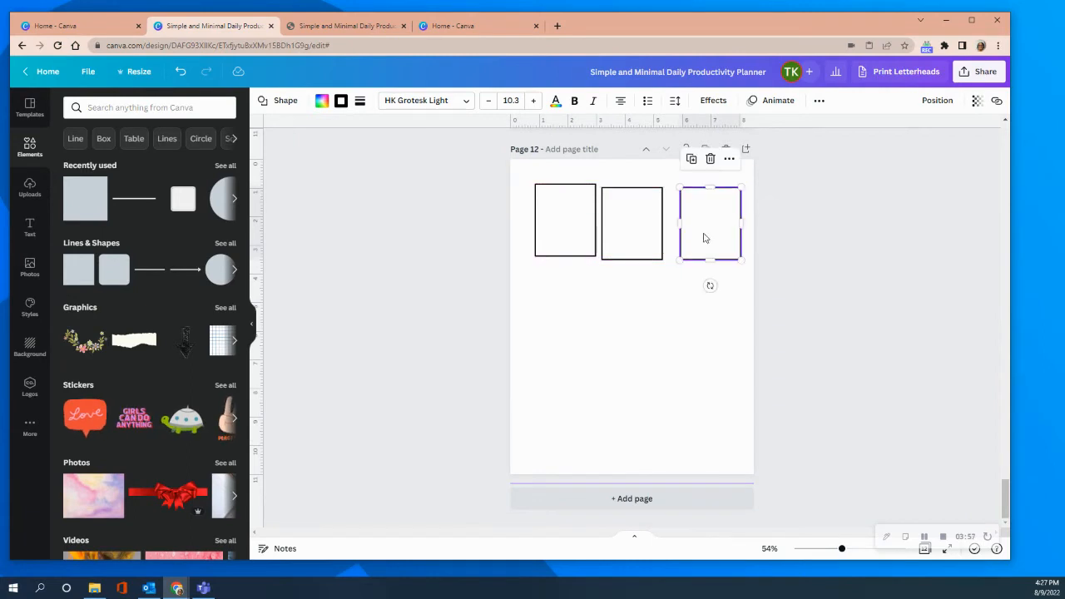
left_click_drag(636, 230, 638, 227)
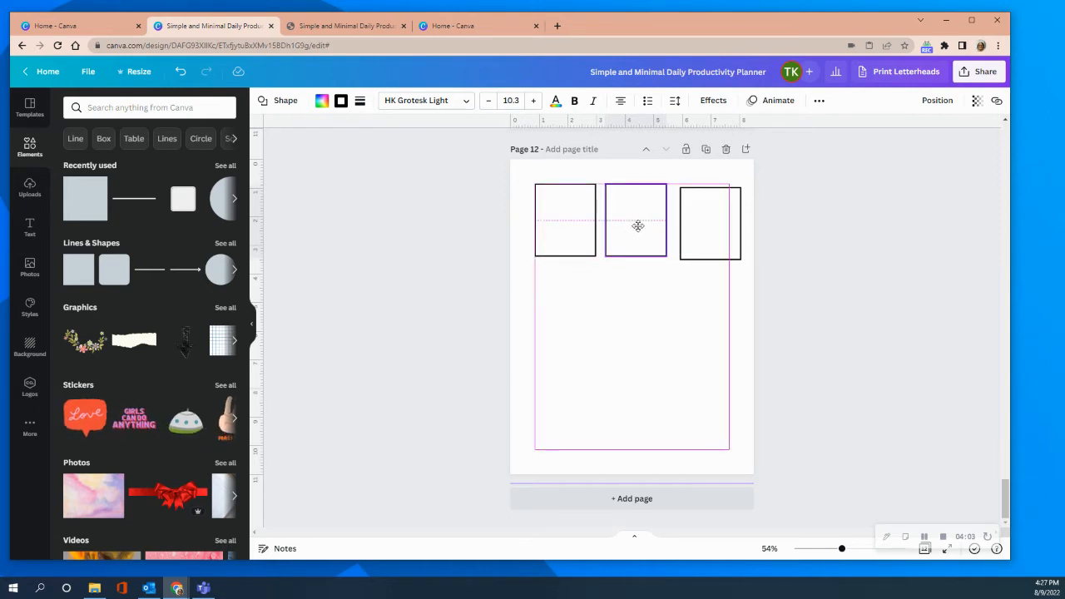
left_click_drag(637, 225, 637, 226)
left_click_drag(730, 231, 721, 222)
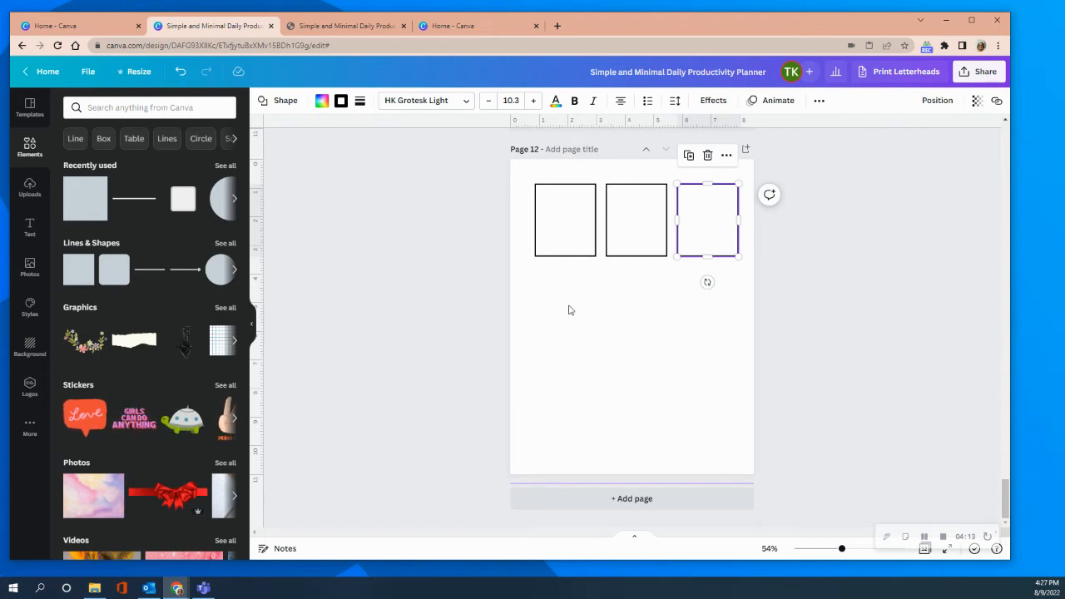
Paste two more rectangles and place them as a second row directly beneath the first and second boxes.
right_click(564, 298)
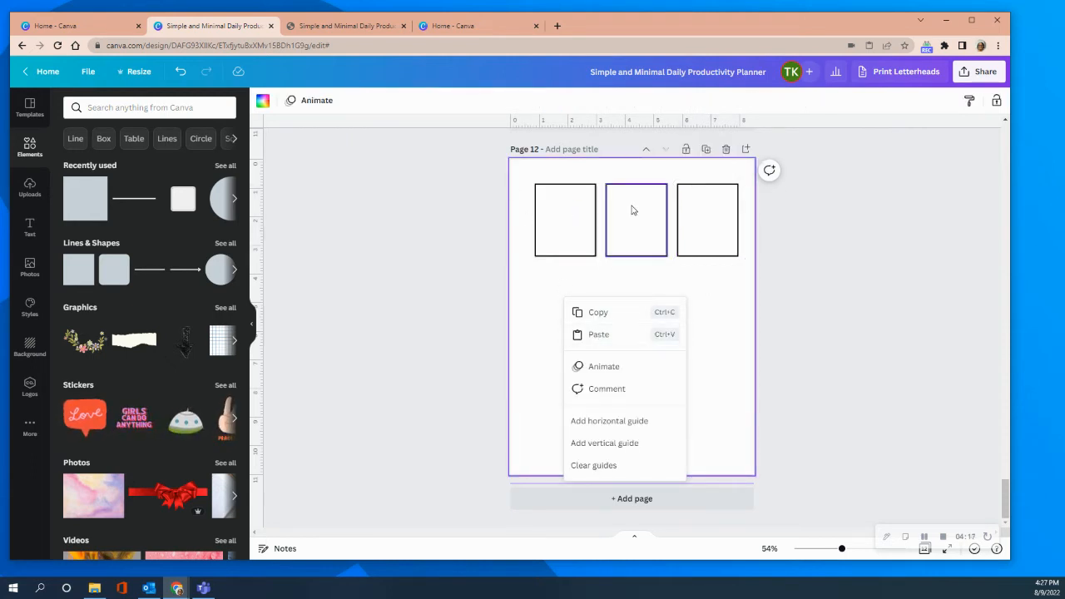
right_click(601, 334)
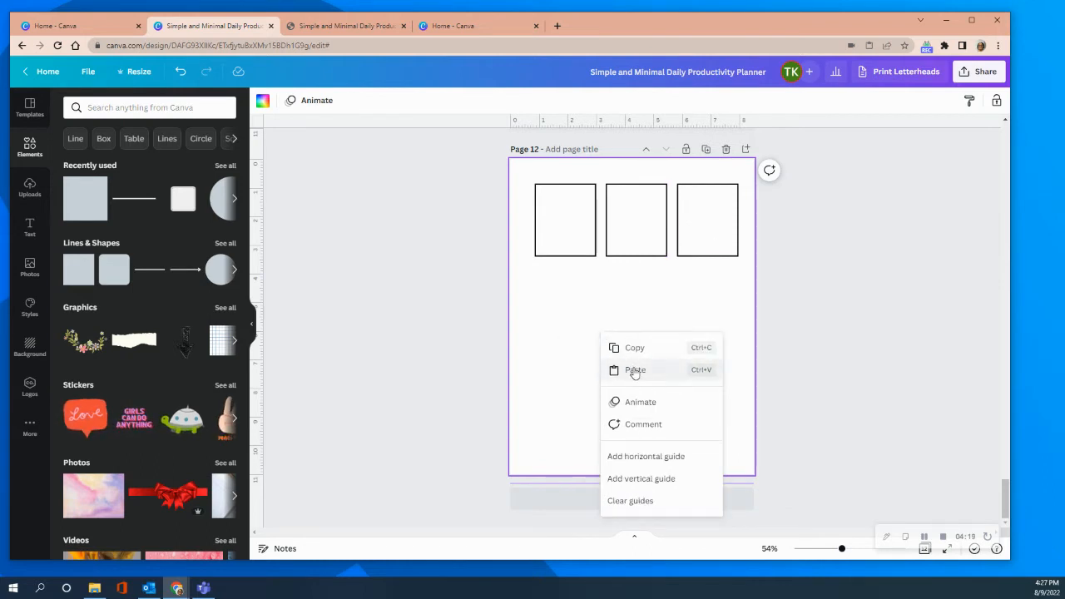
left_click(634, 369)
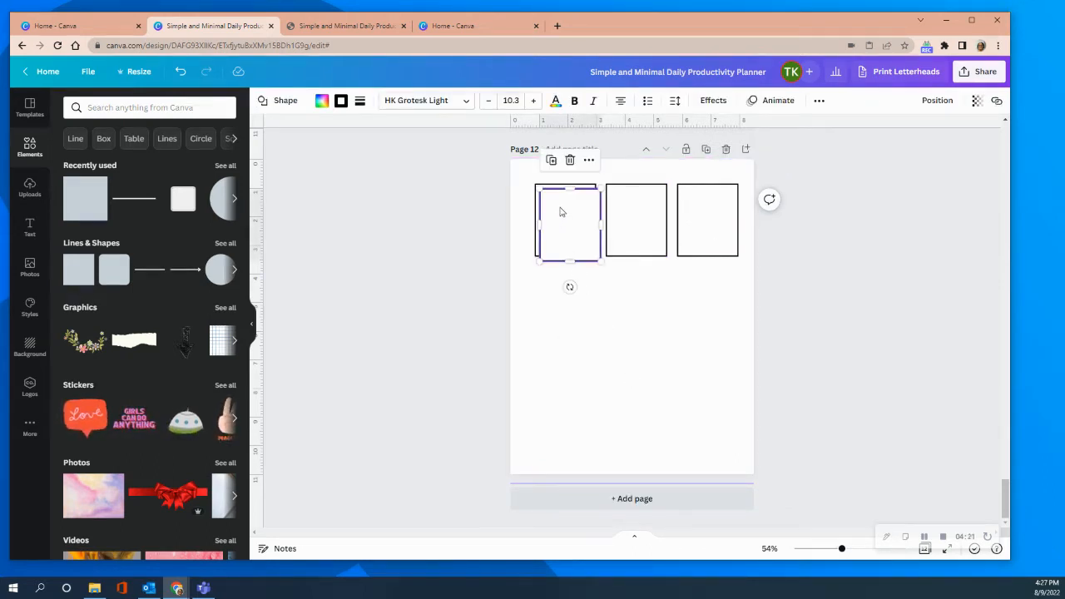
left_click_drag(562, 223, 558, 296)
right_click(630, 300)
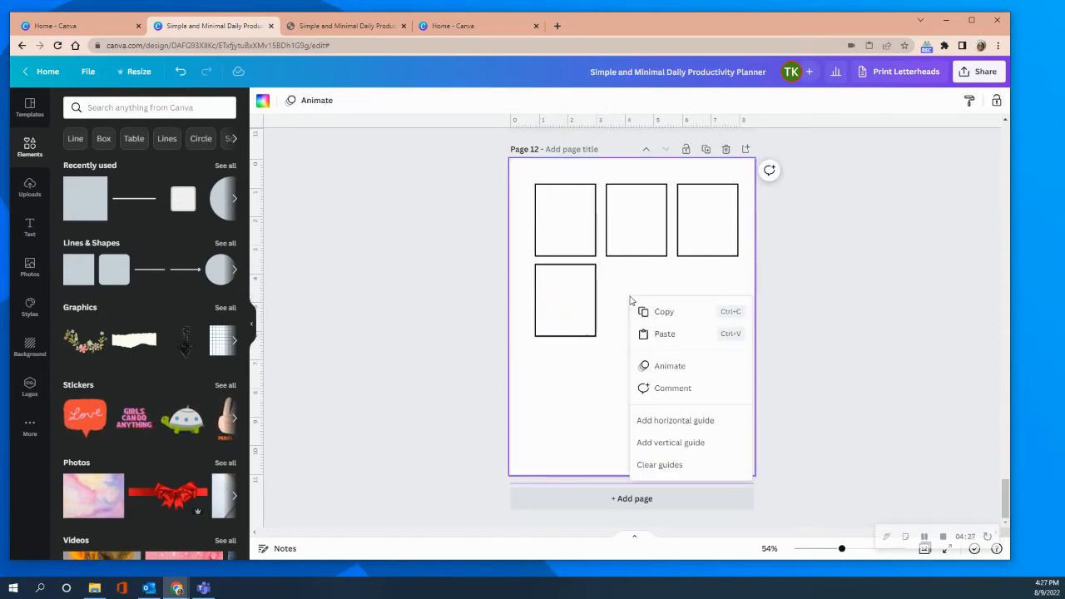
left_click(663, 335)
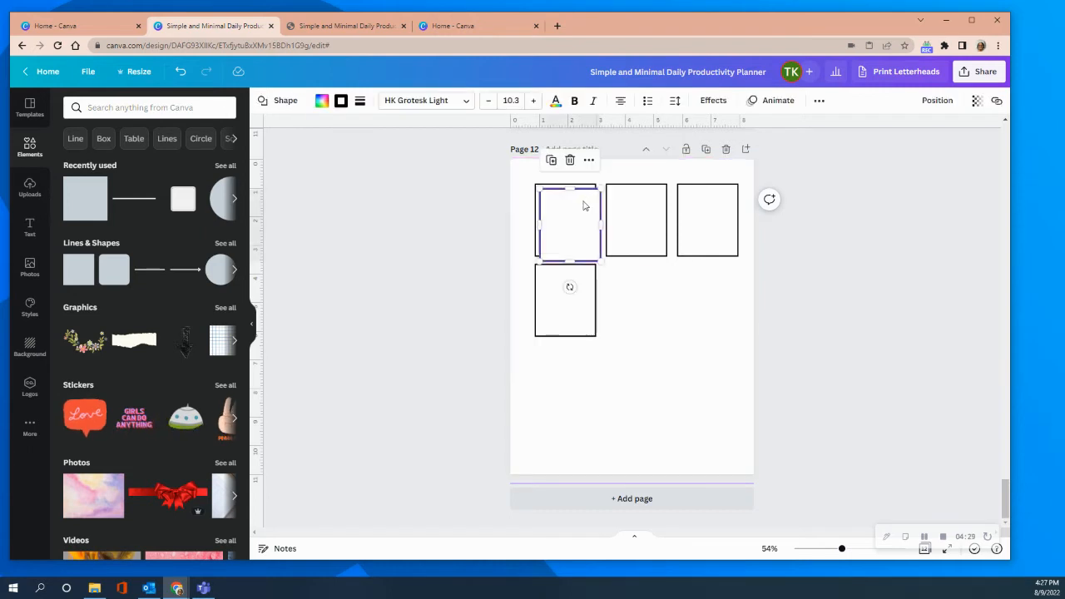
left_click_drag(569, 222, 633, 295)
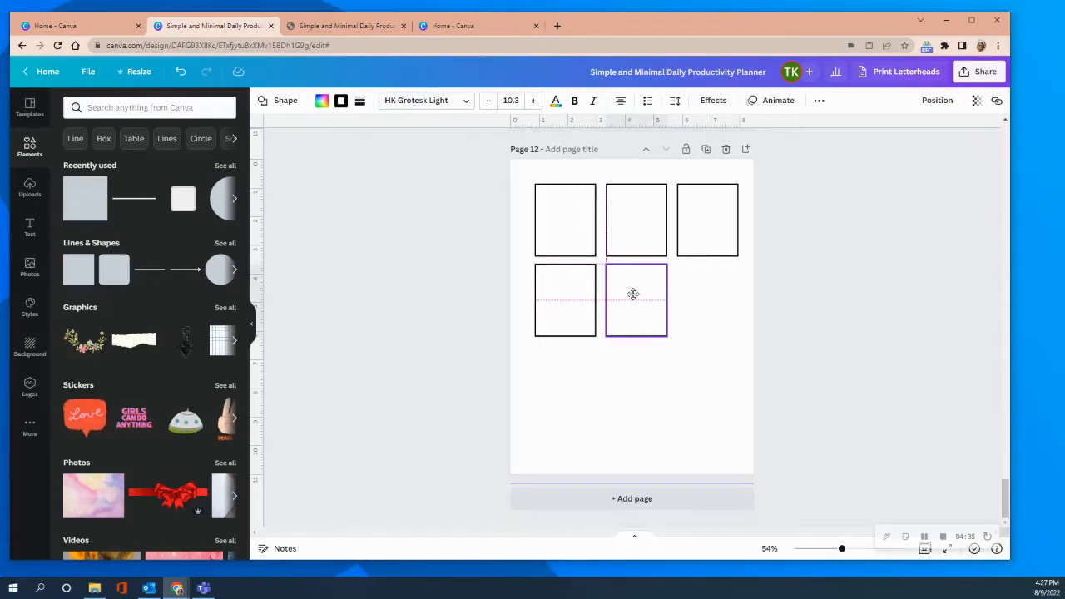
left_click_drag(633, 295, 633, 294)
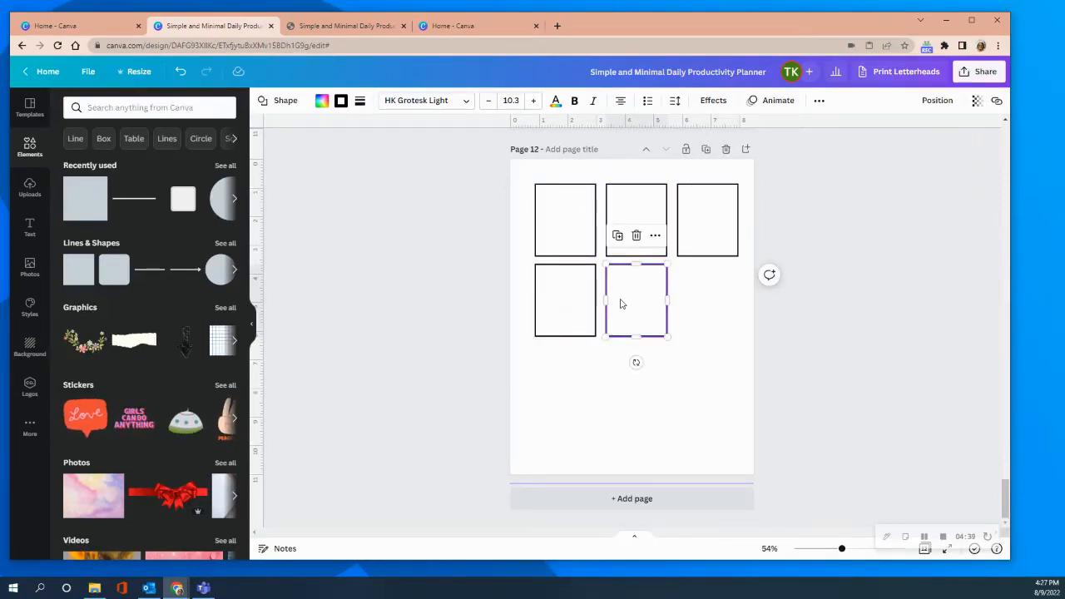
Paste two further rectangles and line them up as a third row under the first two columns.
right_click(554, 374)
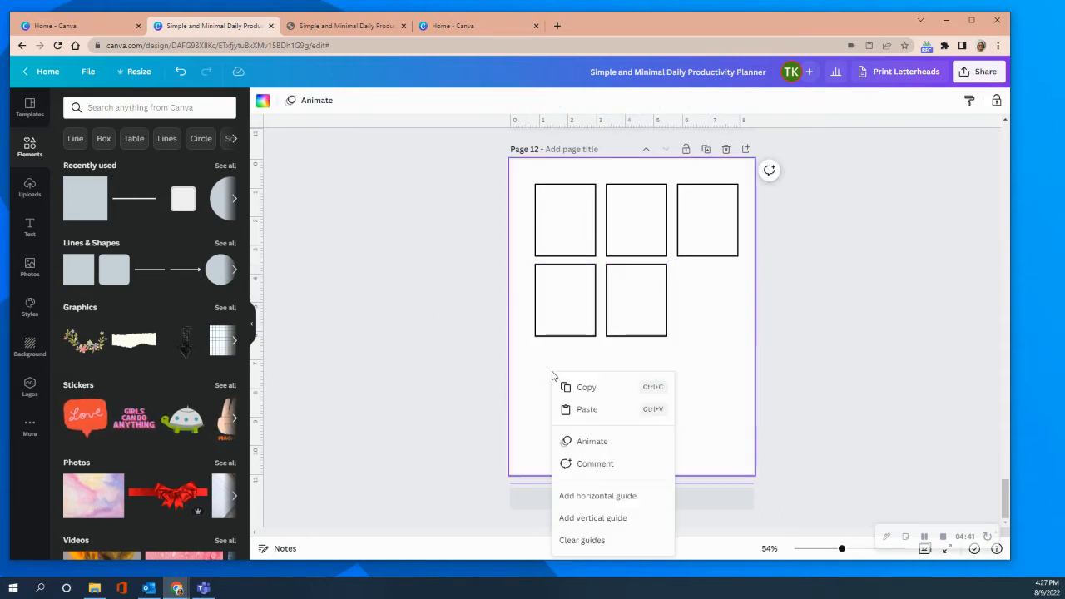
left_click(587, 409)
left_click_drag(572, 225, 565, 380)
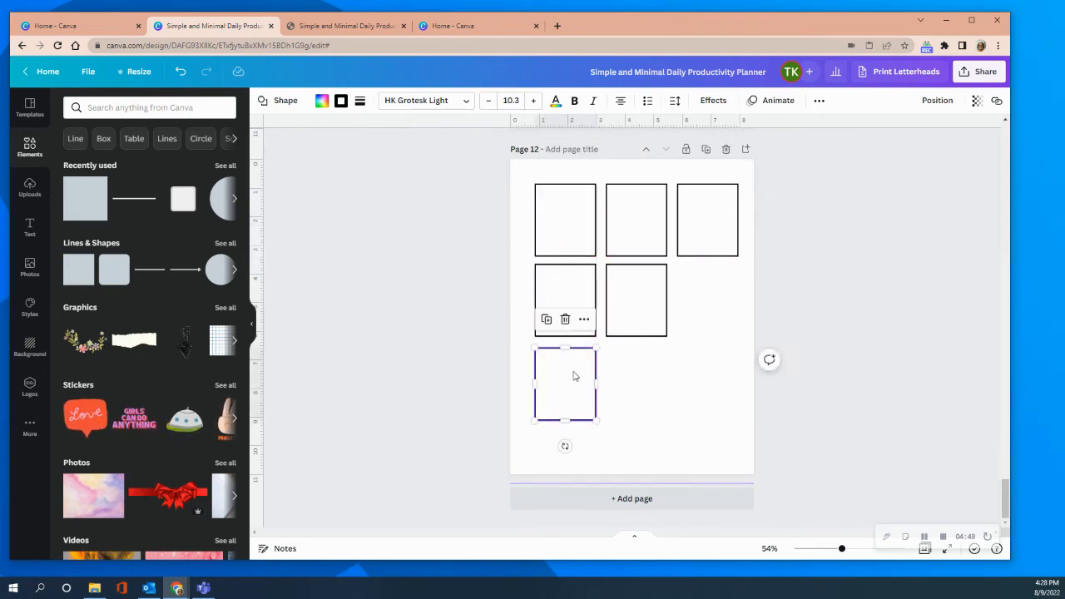
right_click(636, 381)
left_click(669, 410)
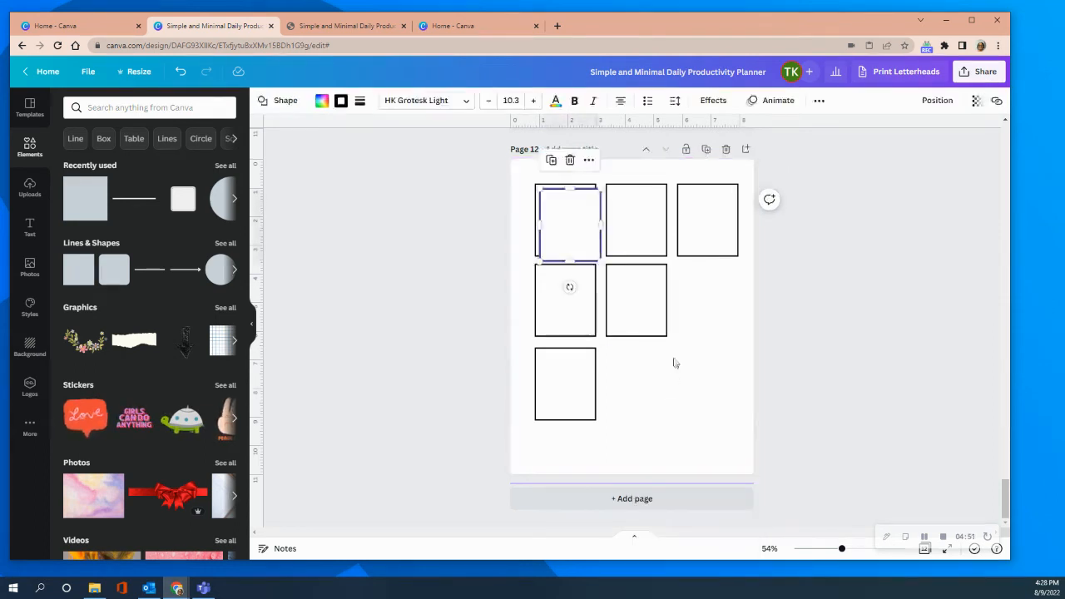
left_click_drag(567, 227, 628, 381)
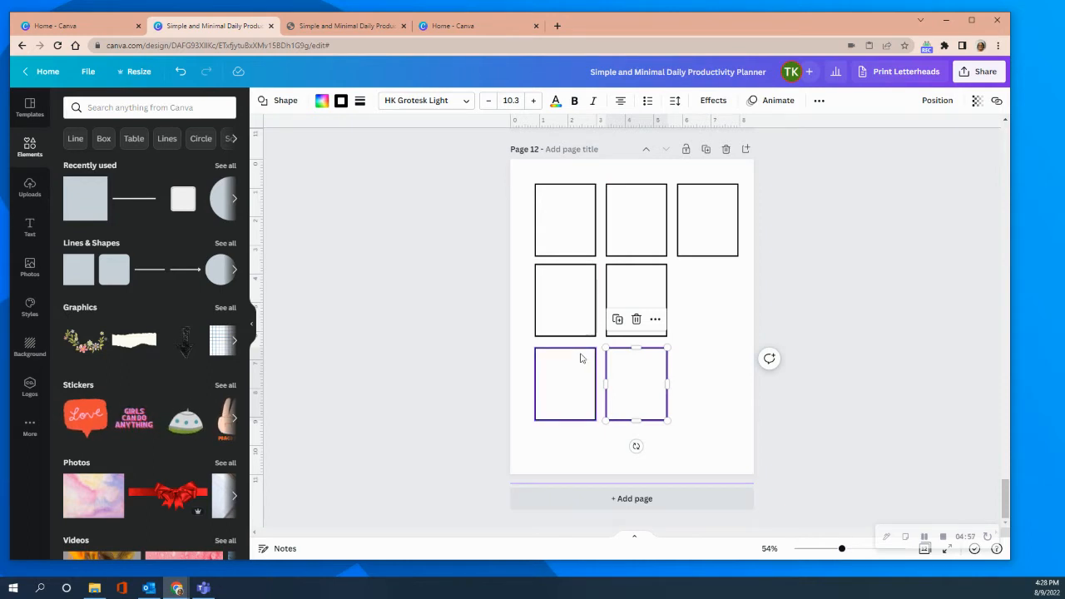
Move the four boxes of the second and third rows further down, shifting the second-column boxes slightly to the right.
left_click_drag(558, 386, 558, 402)
left_click_drag(630, 385, 640, 397)
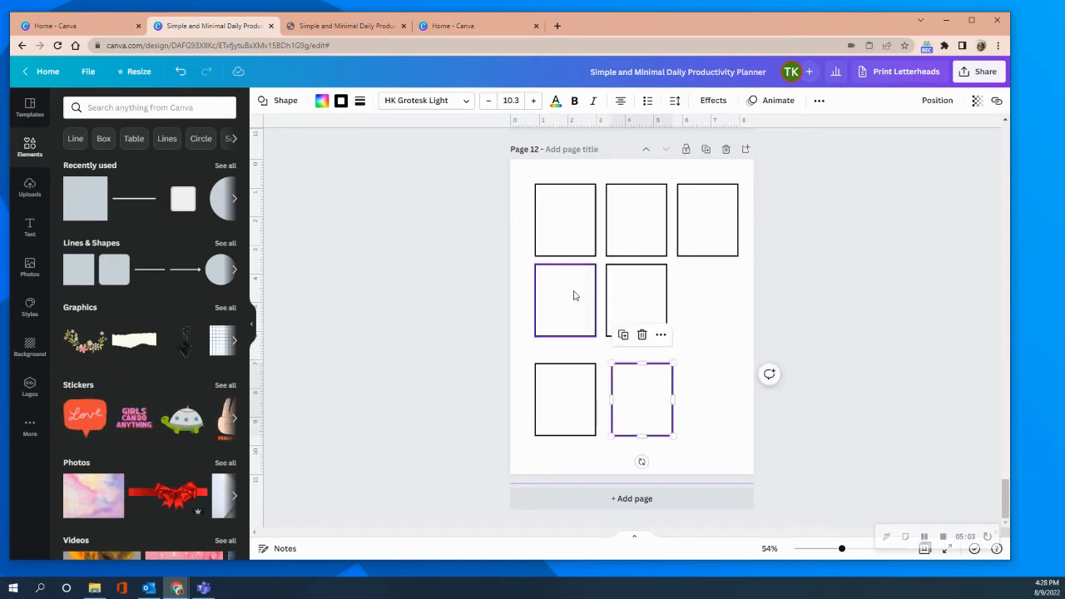
left_click_drag(573, 295, 571, 305)
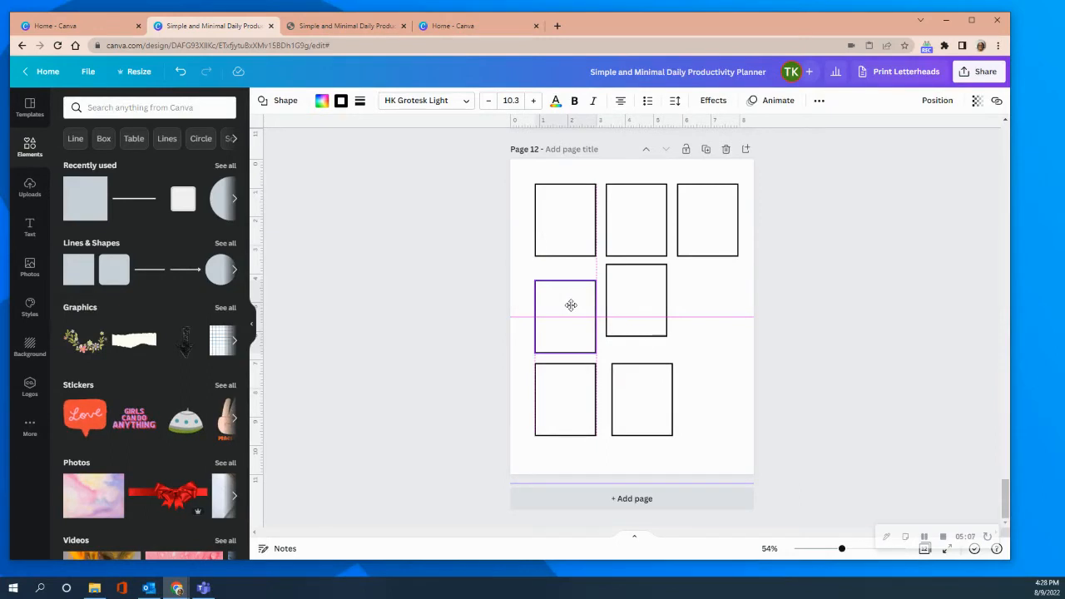
left_click_drag(571, 305, 571, 306)
left_click_drag(638, 293, 645, 305)
Move the three top-row boxes down so they sit just above the second row, aligned at one height.
left_click_drag(566, 218, 564, 229)
left_click(641, 223)
left_click_drag(641, 223, 700, 234)
left_click(729, 283)
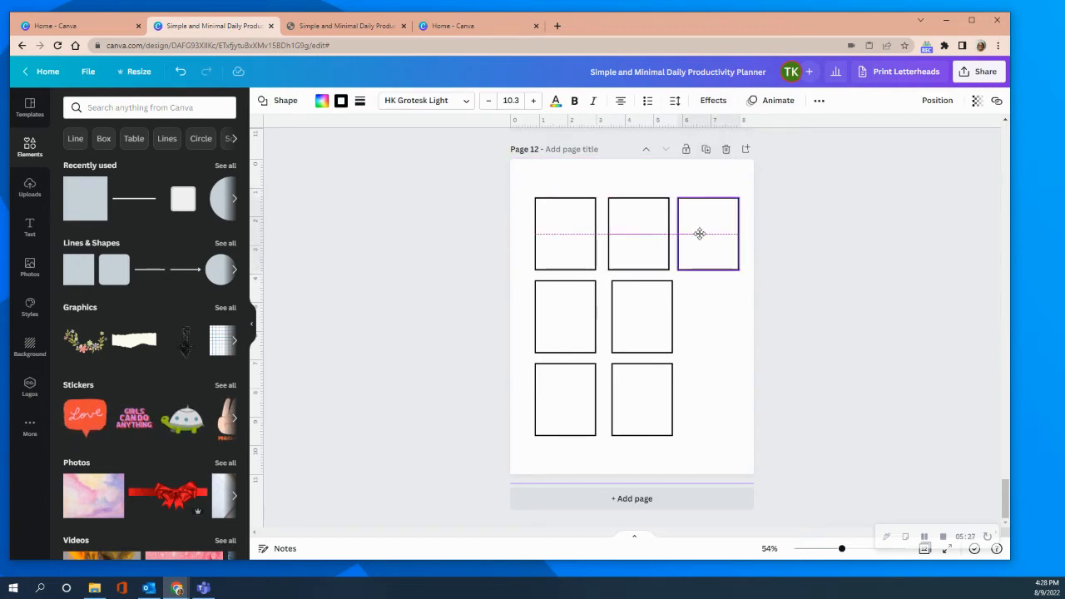
left_click_drag(700, 234, 700, 234)
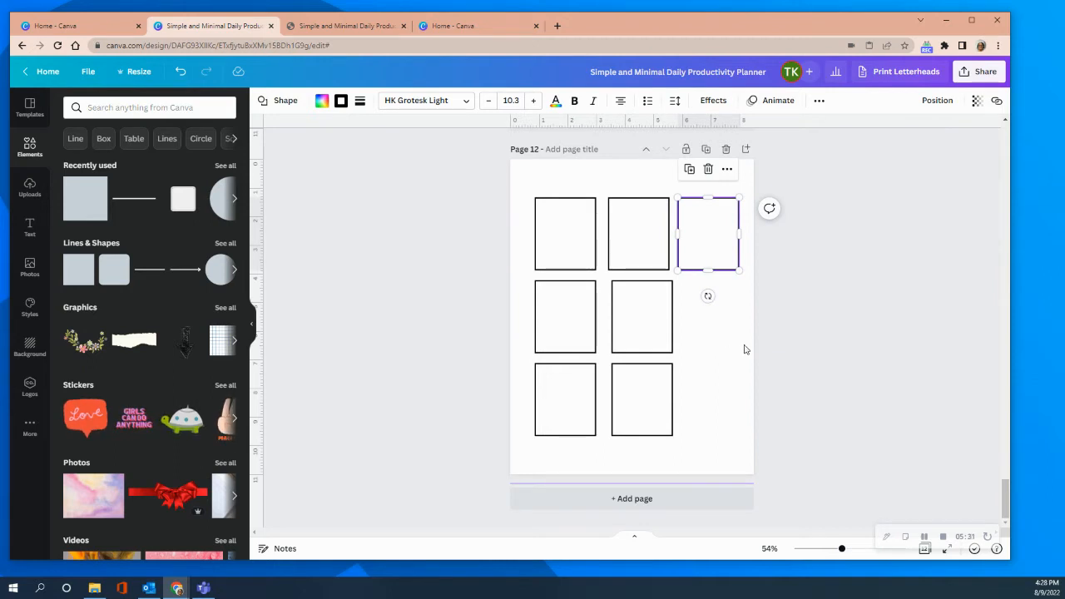
Paste a rectangle under the third top-row box and stretch it down to span the second and third rows.
right_click(711, 333)
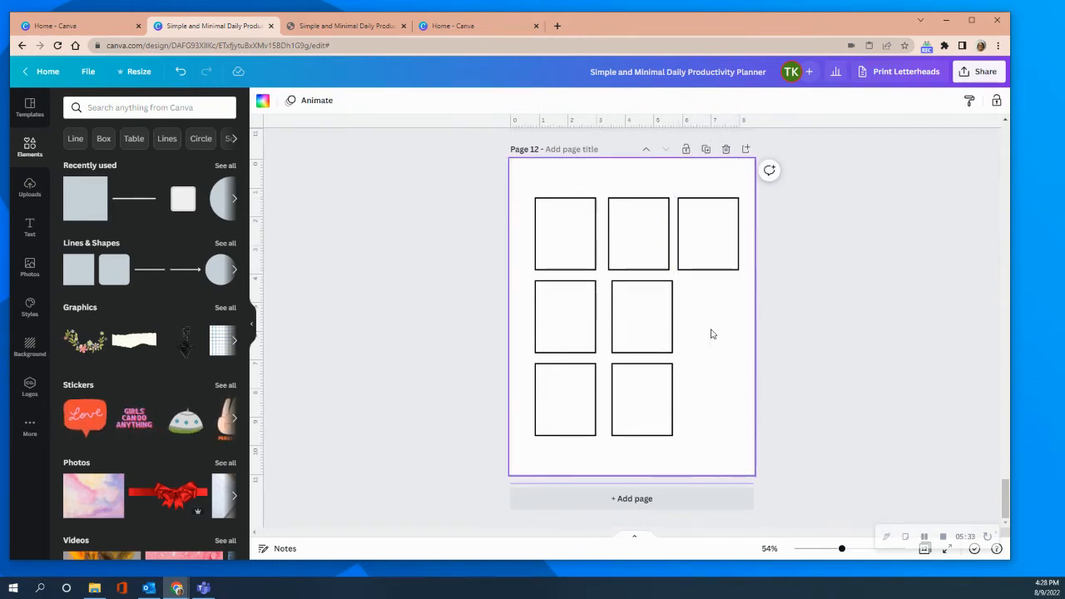
left_click(748, 371)
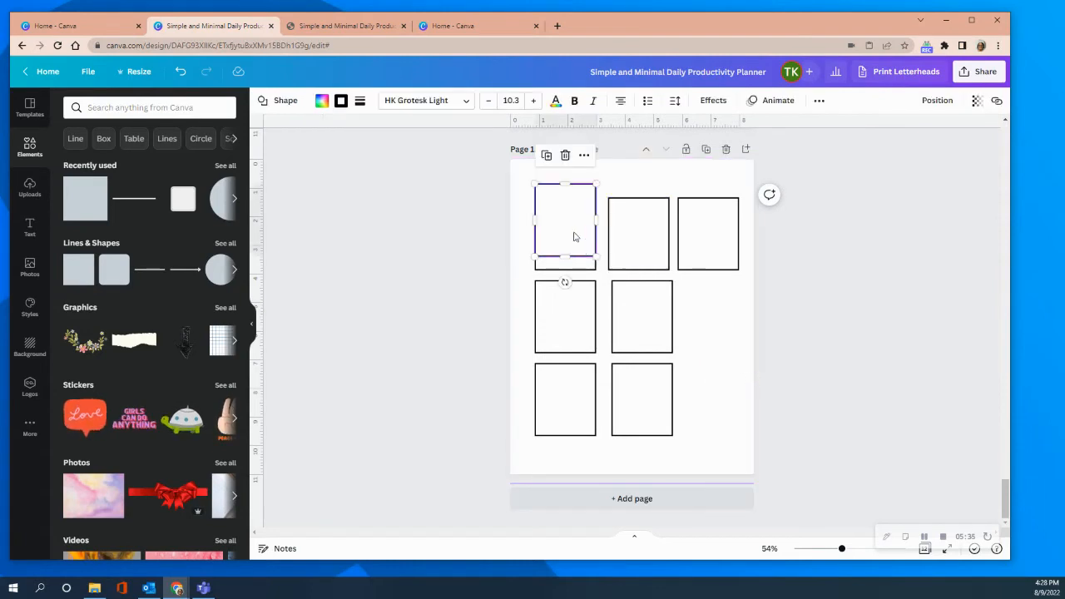
left_click_drag(565, 218, 707, 309)
left_click_drag(707, 353, 718, 434)
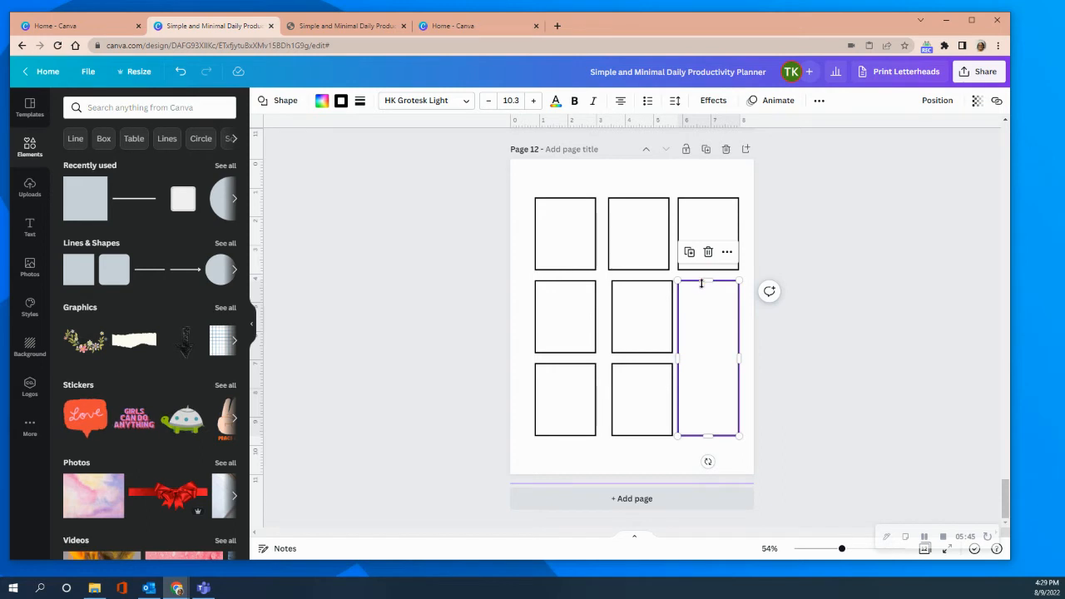
left_click_drag(706, 280, 705, 283)
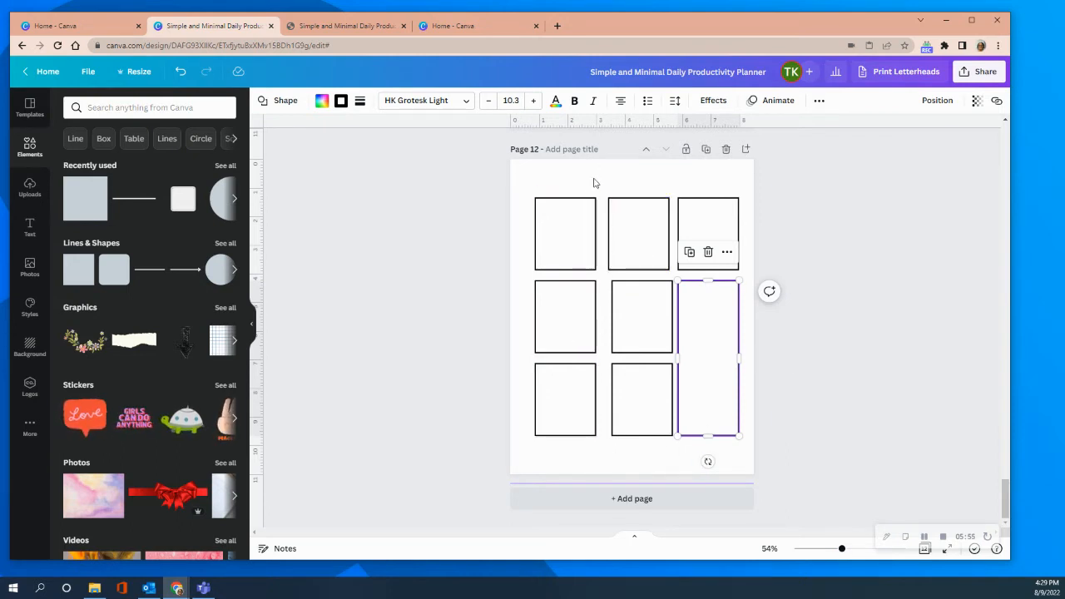
left_click(825, 388)
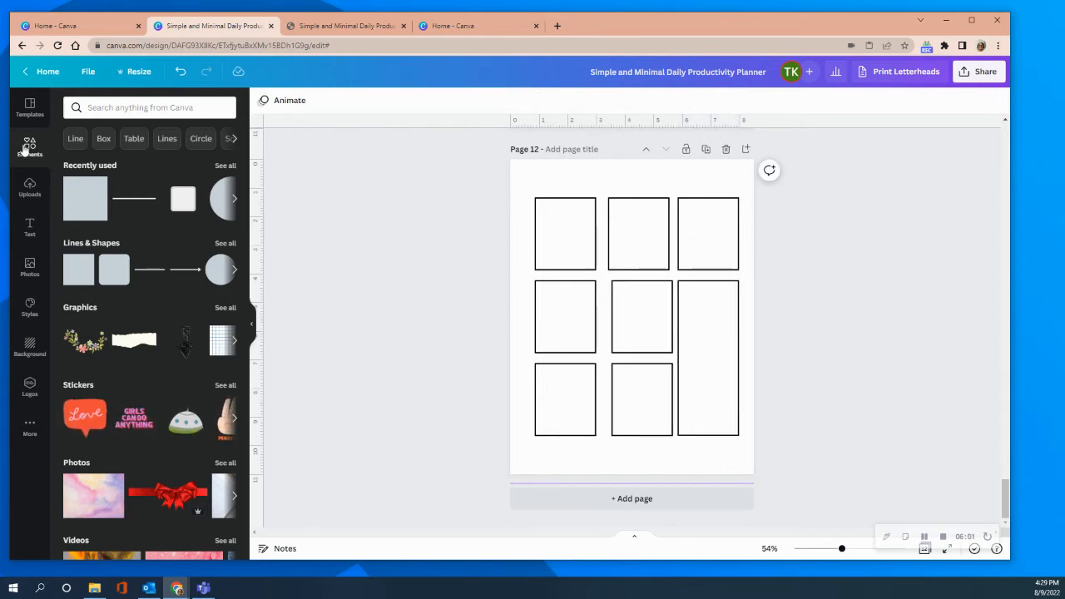
Add a subheading text at the top of the first box and set its font to Playfair Display.
left_click(30, 229)
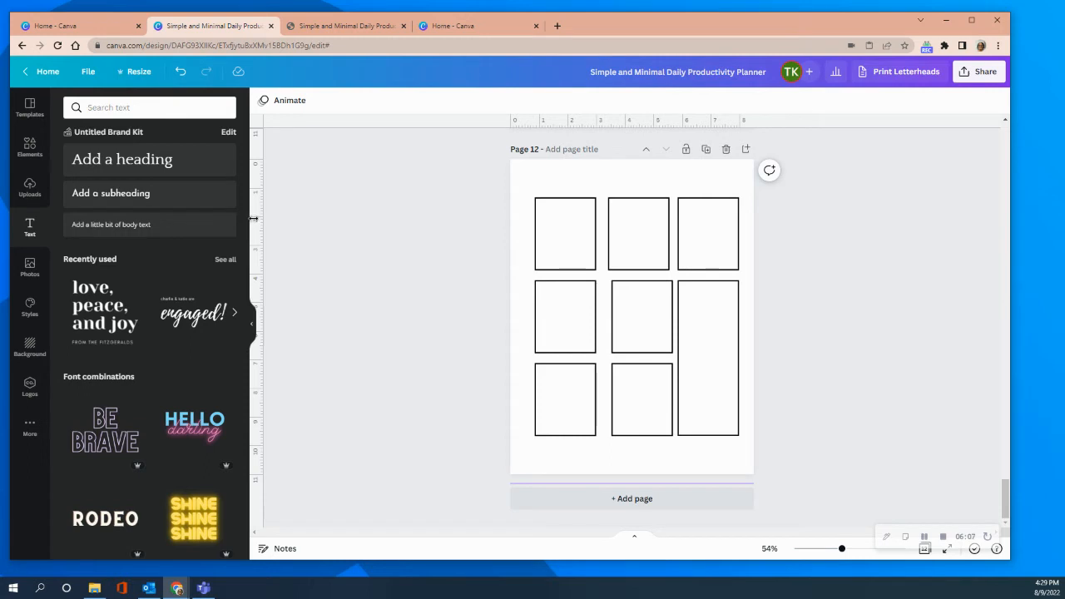
left_click(130, 190)
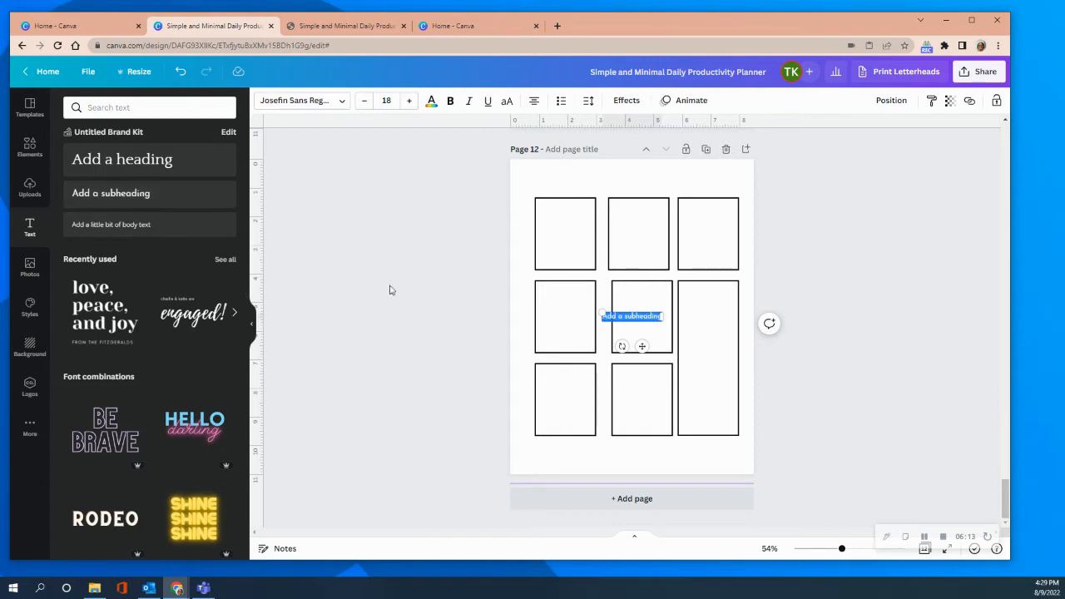
left_click_drag(643, 346, 575, 240)
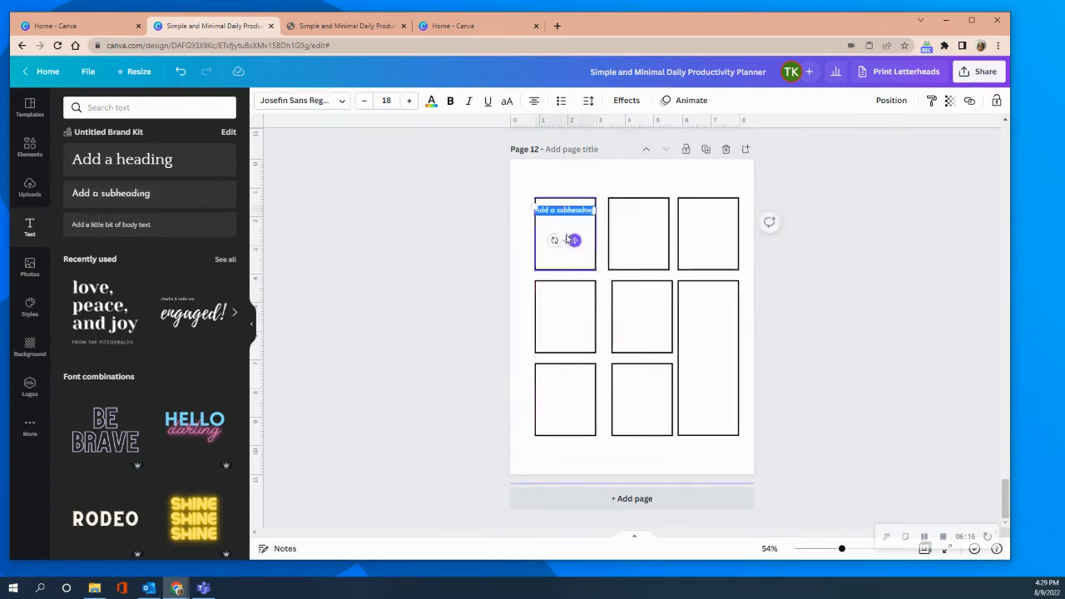
left_click(342, 101)
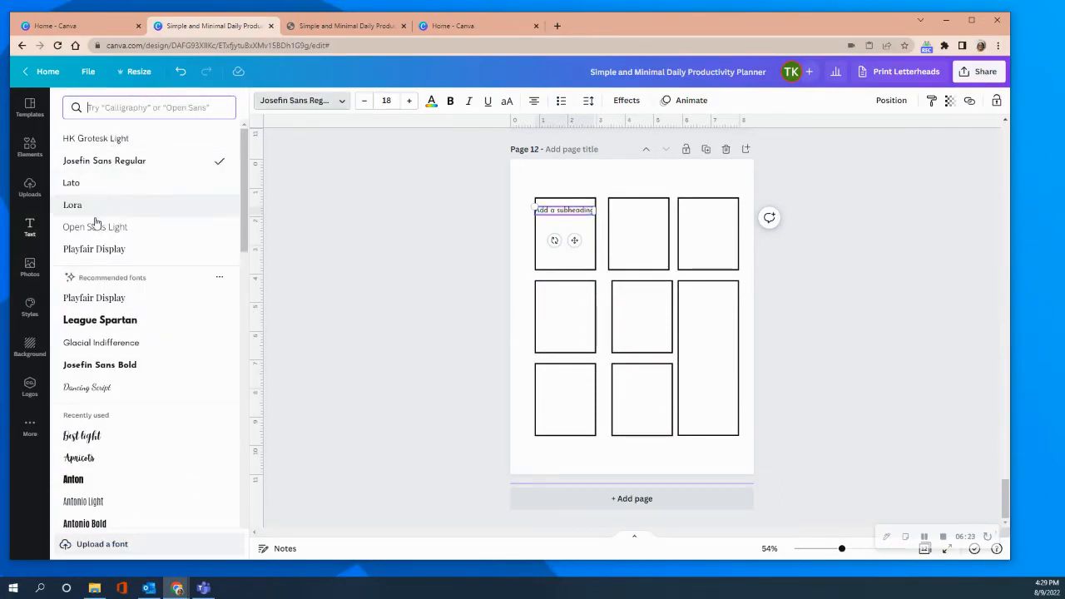
left_click(73, 251)
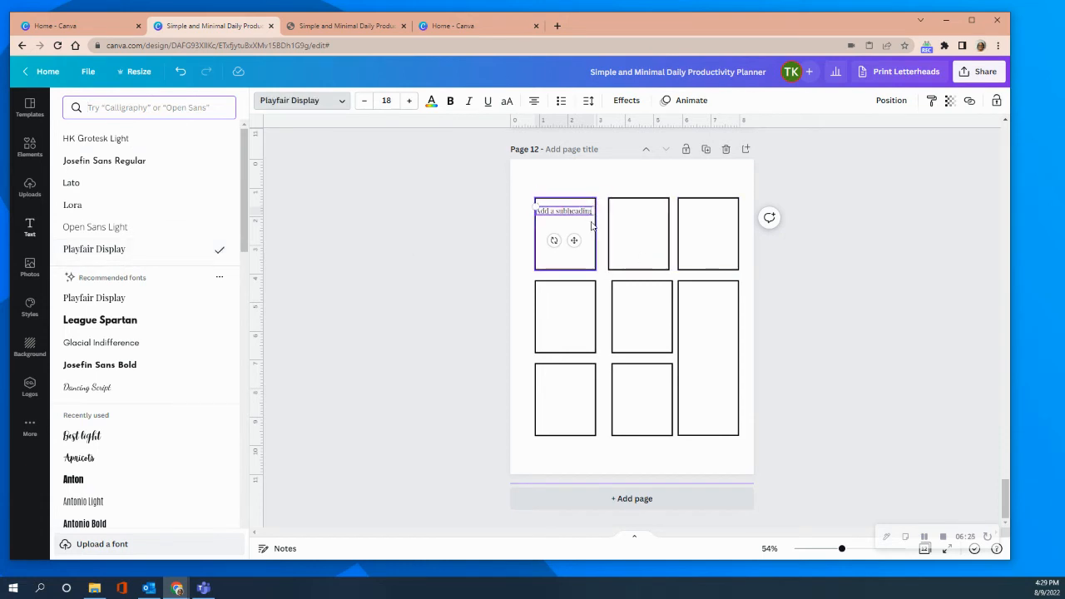
Replace the subheading's placeholder text in the first box with "Sunday".
double_click(566, 212)
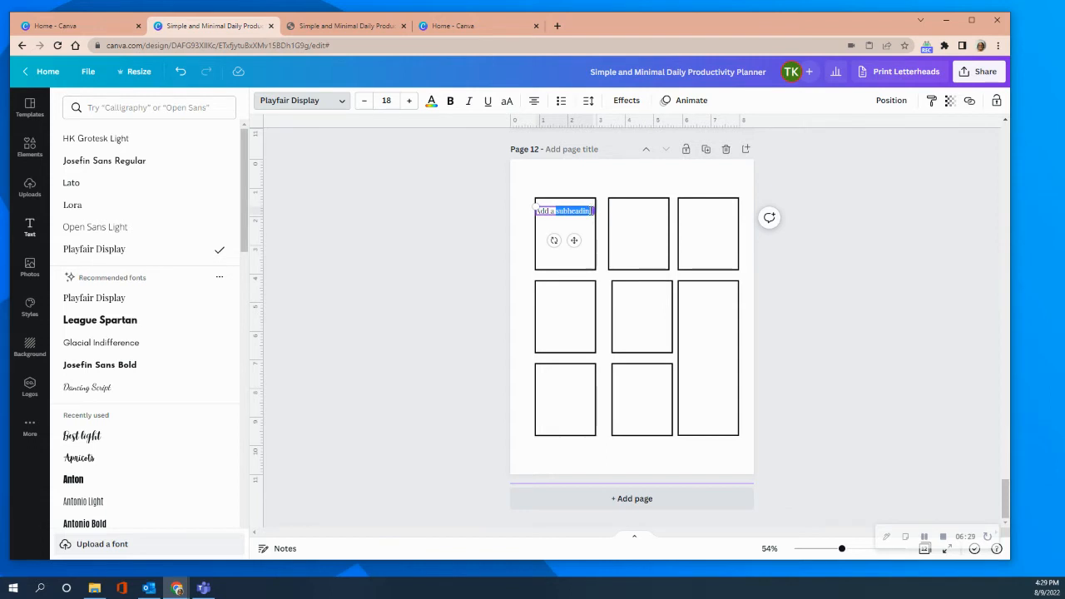
left_click(569, 209)
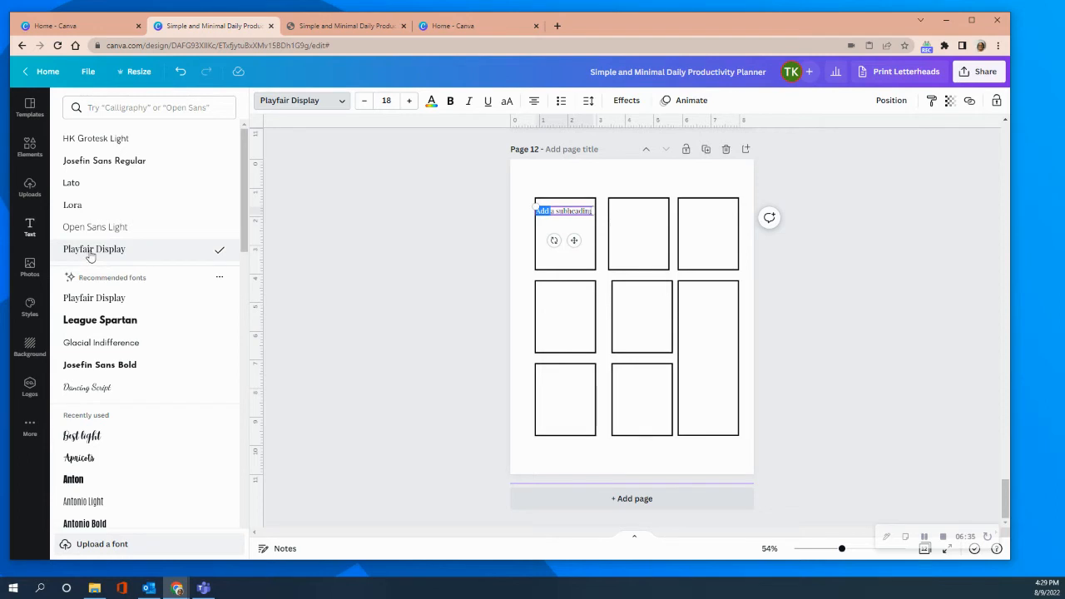
left_click(561, 290)
left_click(551, 214)
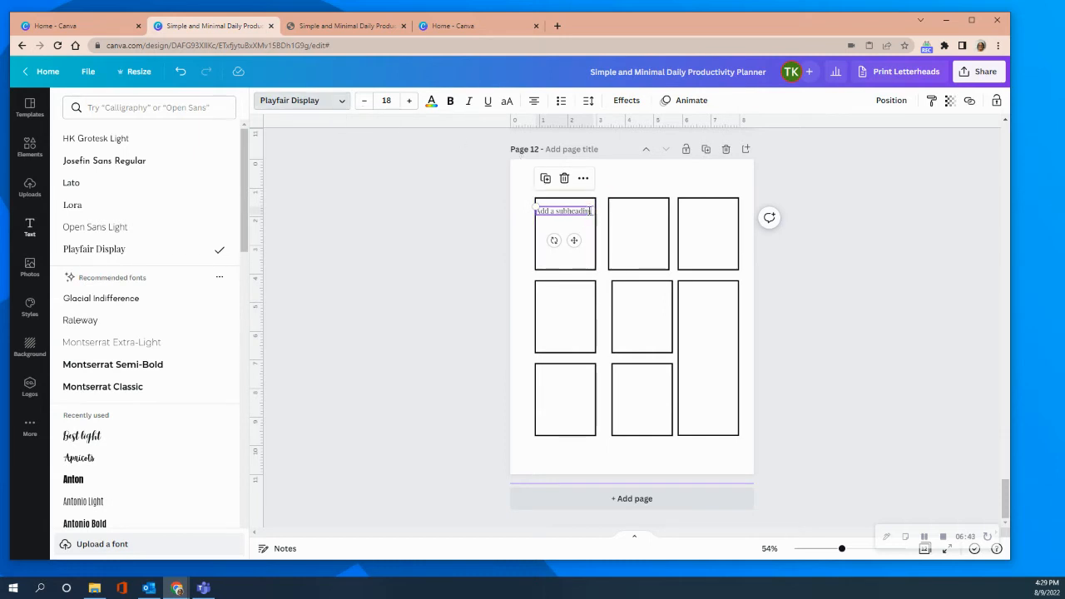
double_click(591, 211)
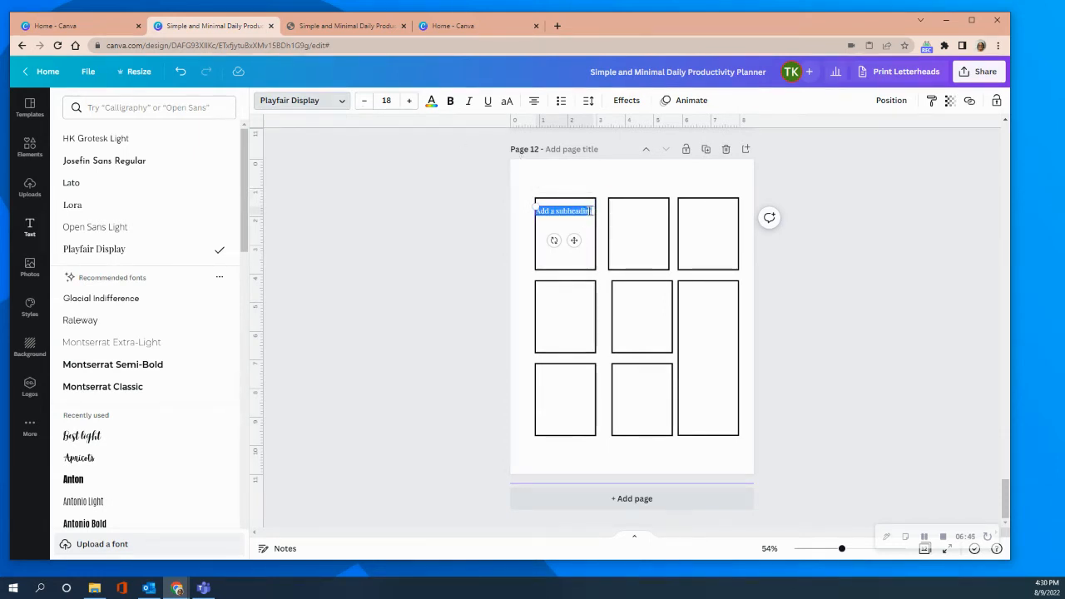
type("Sunday")
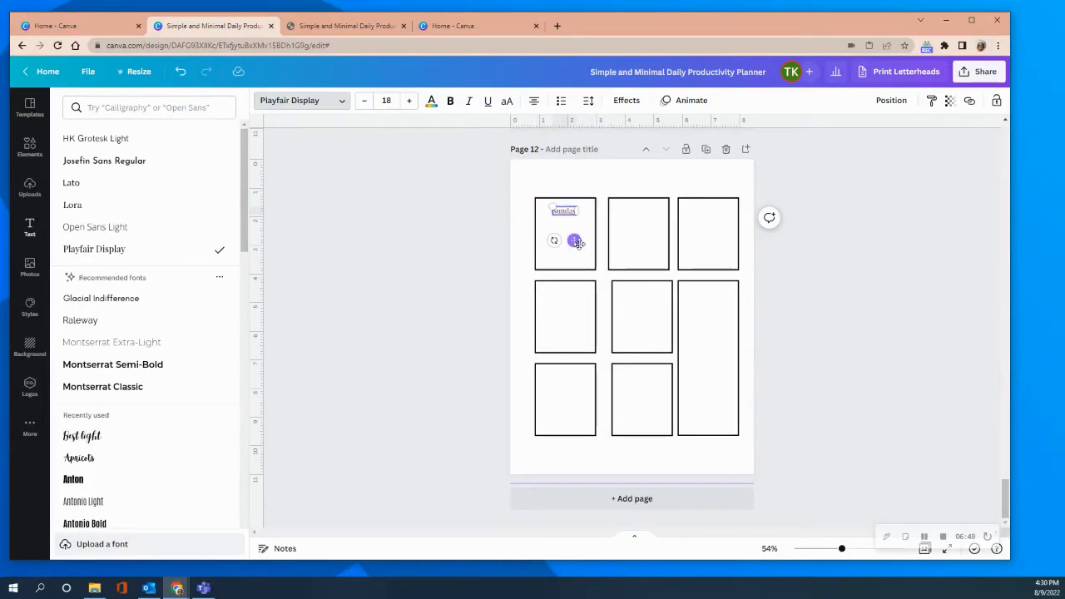
Centre the "Sunday" label horizontally near the upper edge of the first box.
left_click_drag(573, 240, 575, 238)
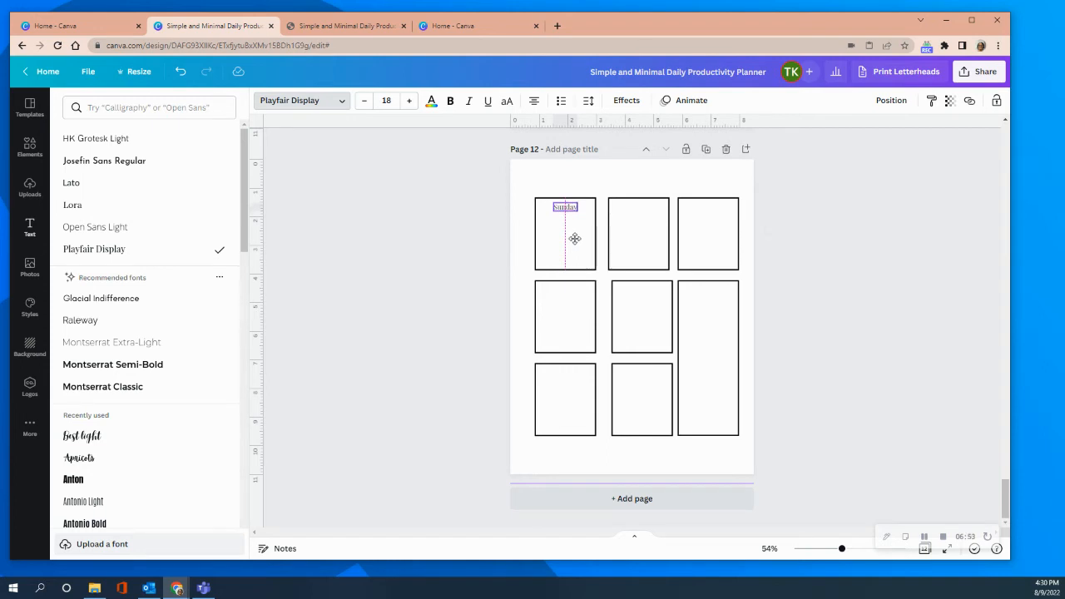
left_click_drag(575, 239, 575, 237)
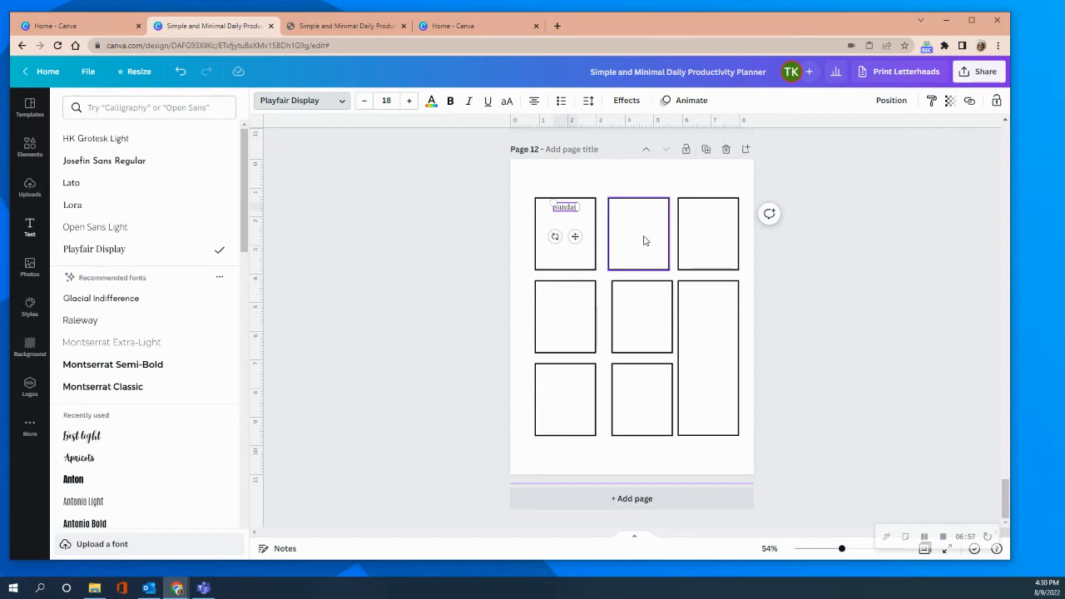
right_click(567, 208)
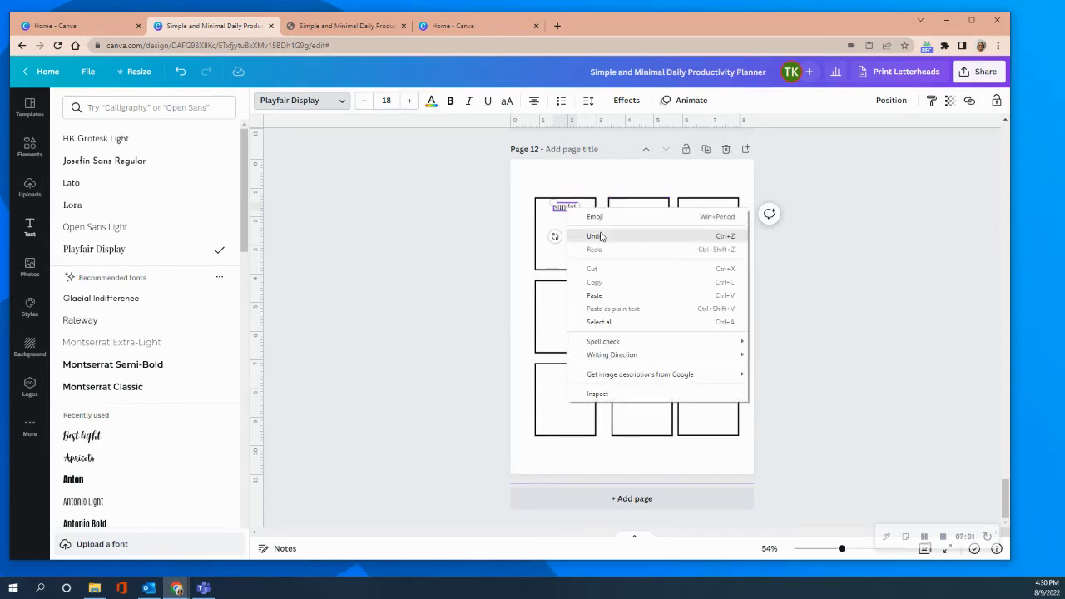
left_click(549, 216)
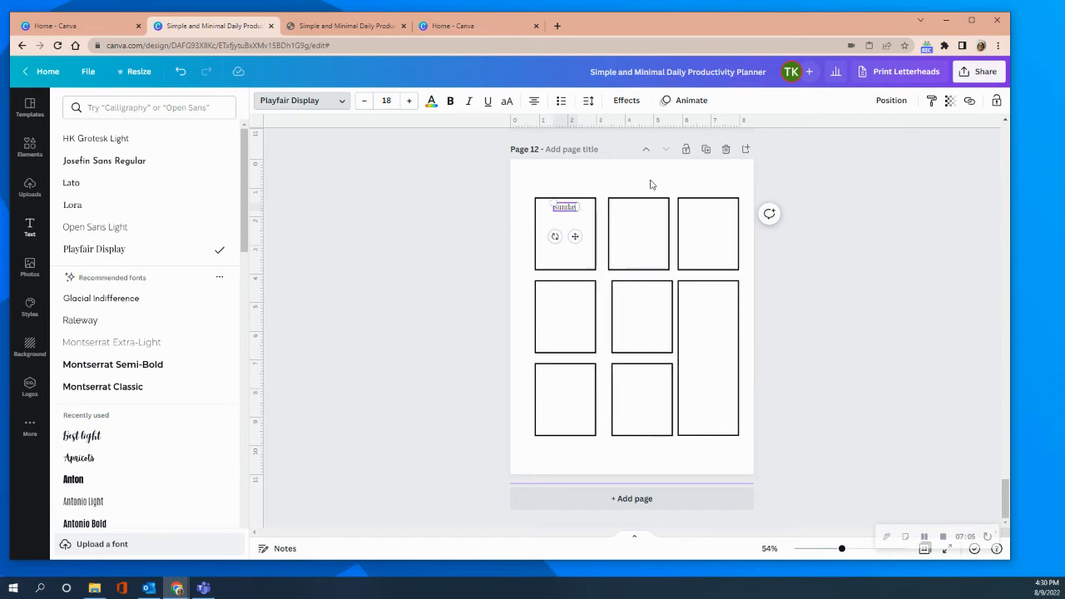
left_click(573, 204)
left_click(564, 176)
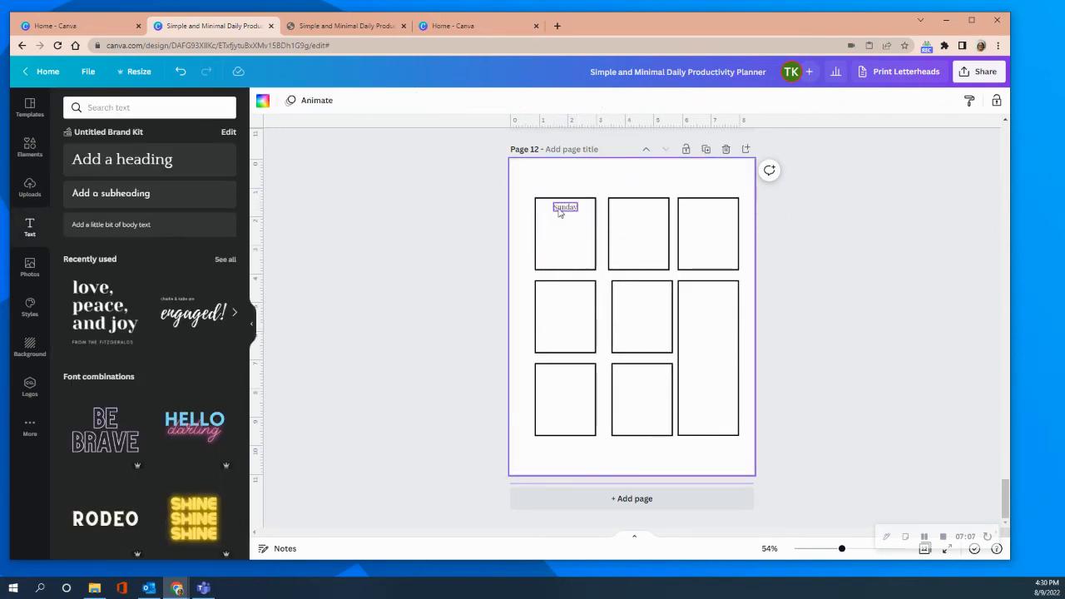
Copy the "Sunday" label and place the copy centred at the top of the second box in the top row.
left_click(560, 212)
right_click(559, 212)
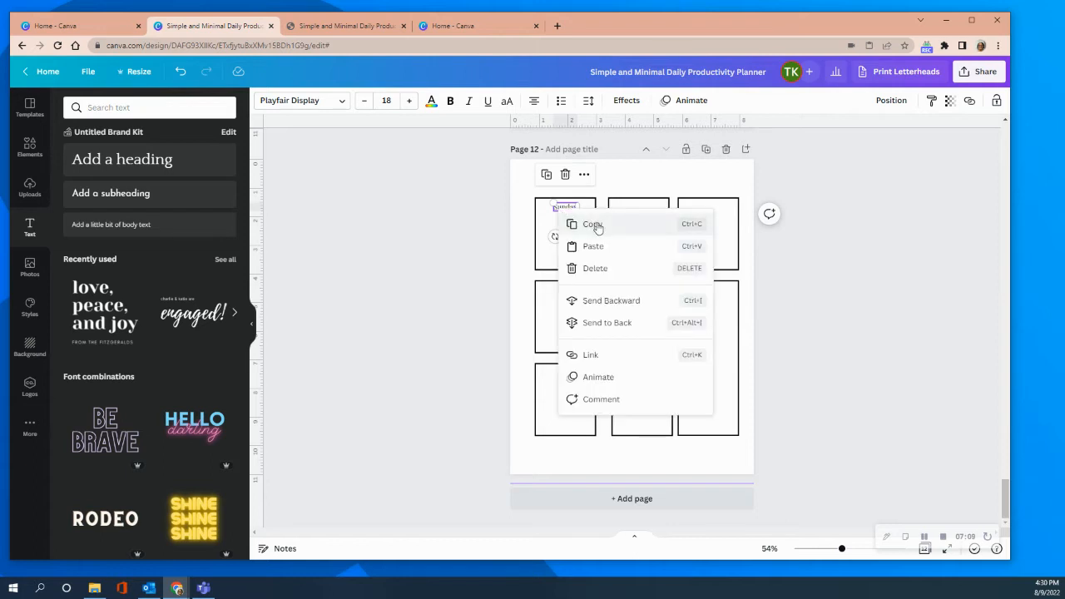
left_click(594, 224)
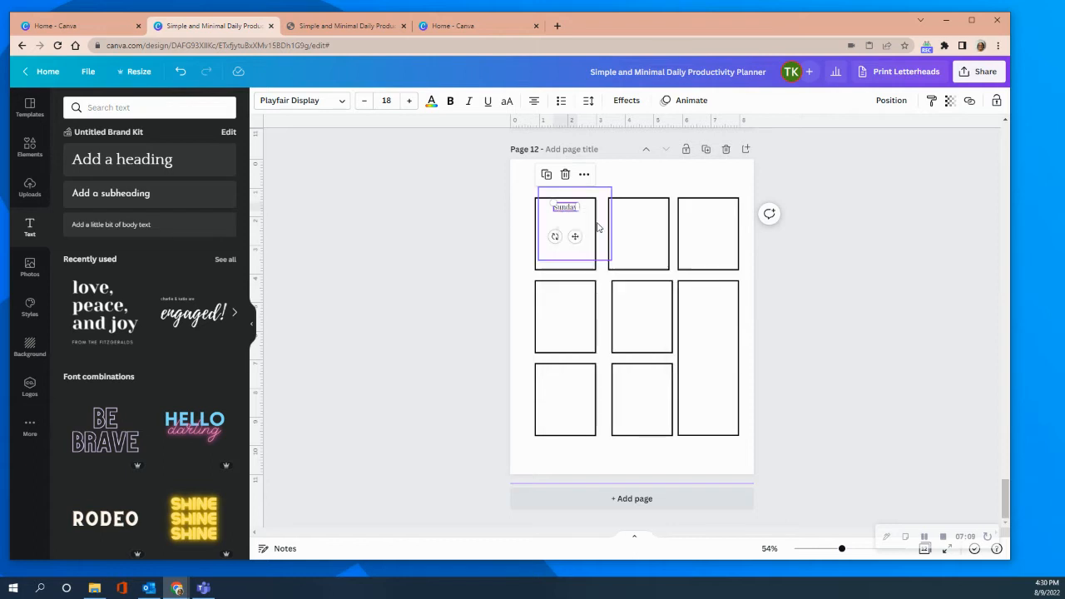
right_click(654, 189)
left_click(683, 222)
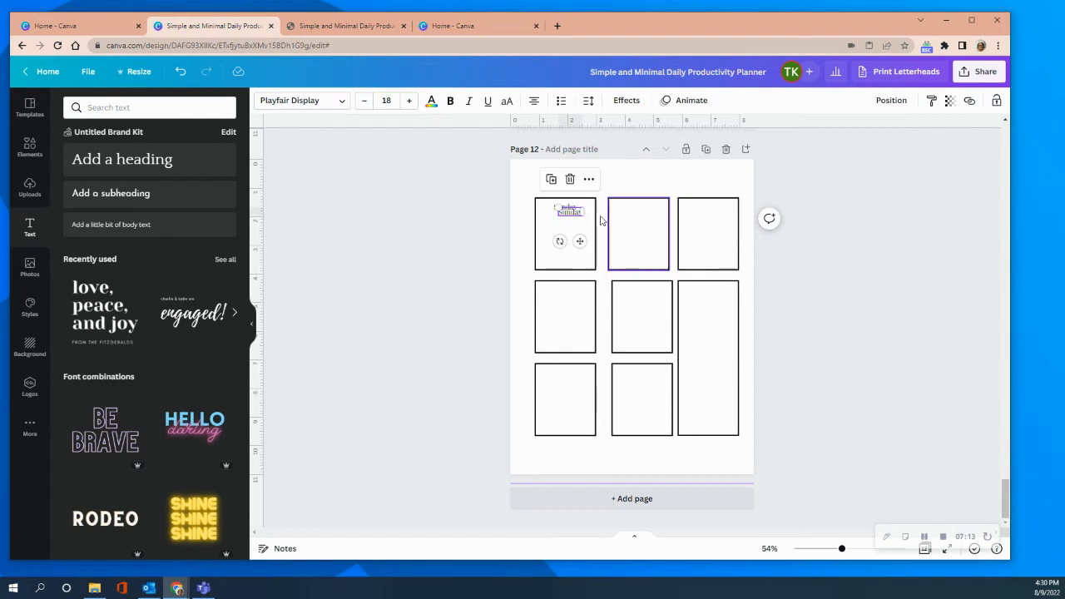
left_click_drag(580, 240, 646, 233)
left_click(690, 215)
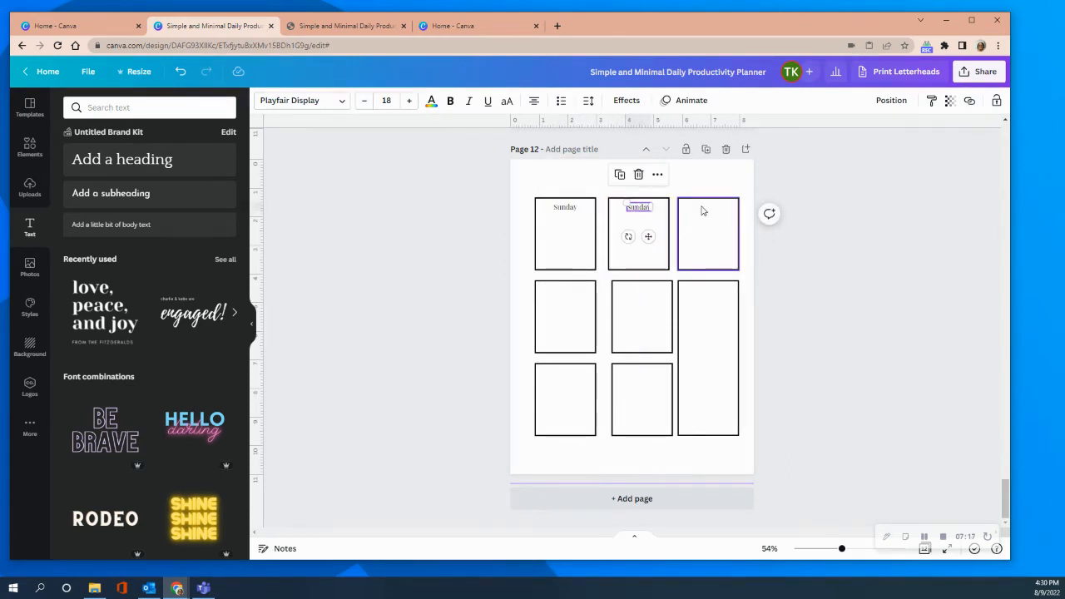
Paste two more "Sunday" labels, one atop the third top-row box and one atop the first second-row box.
right_click(714, 210)
left_click(719, 244)
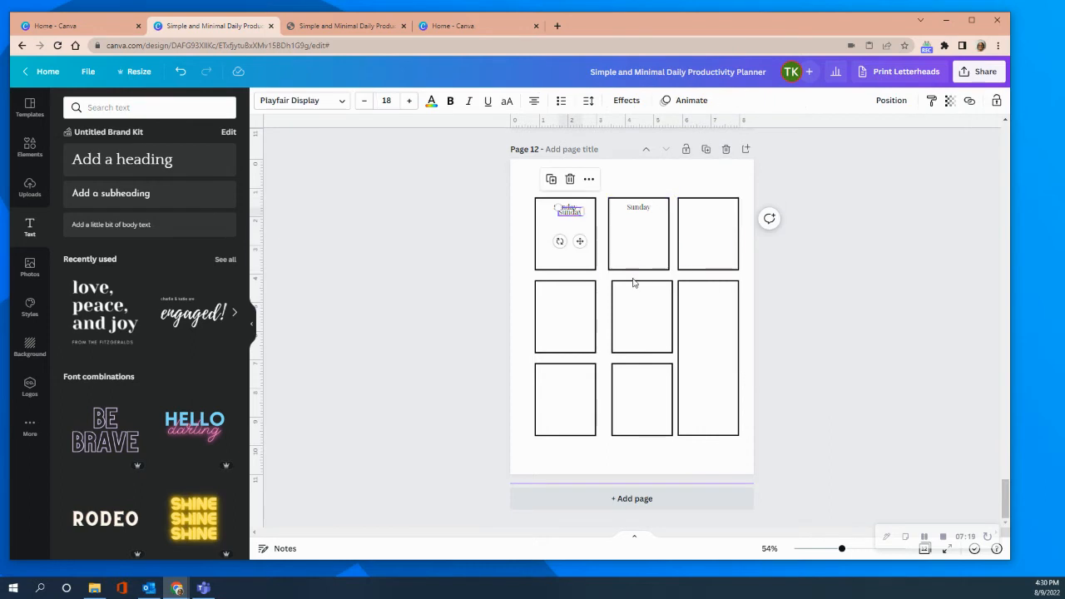
left_click_drag(578, 242, 714, 239)
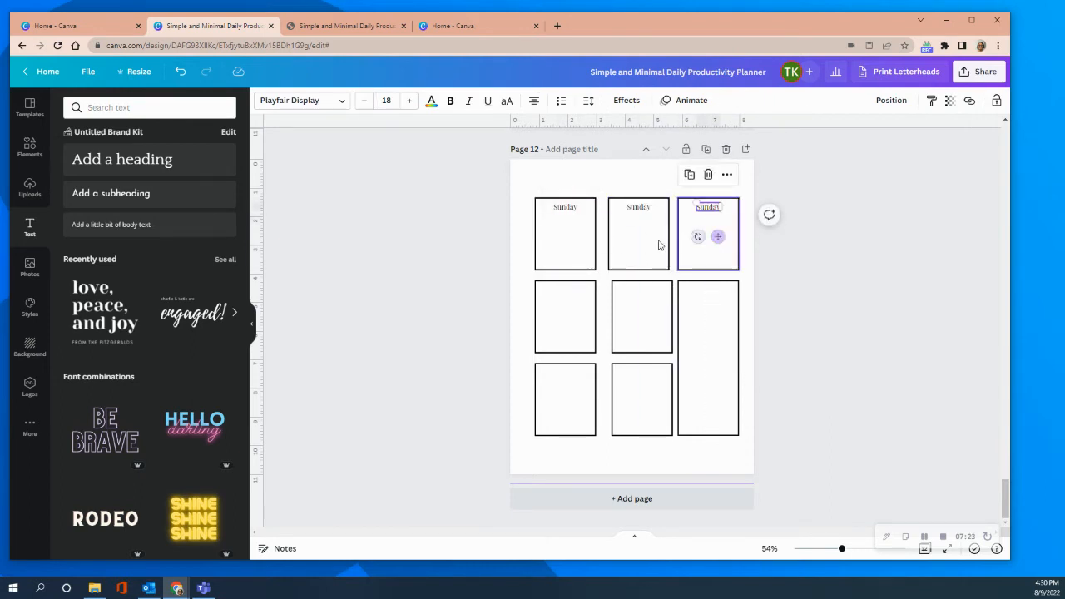
right_click(556, 282)
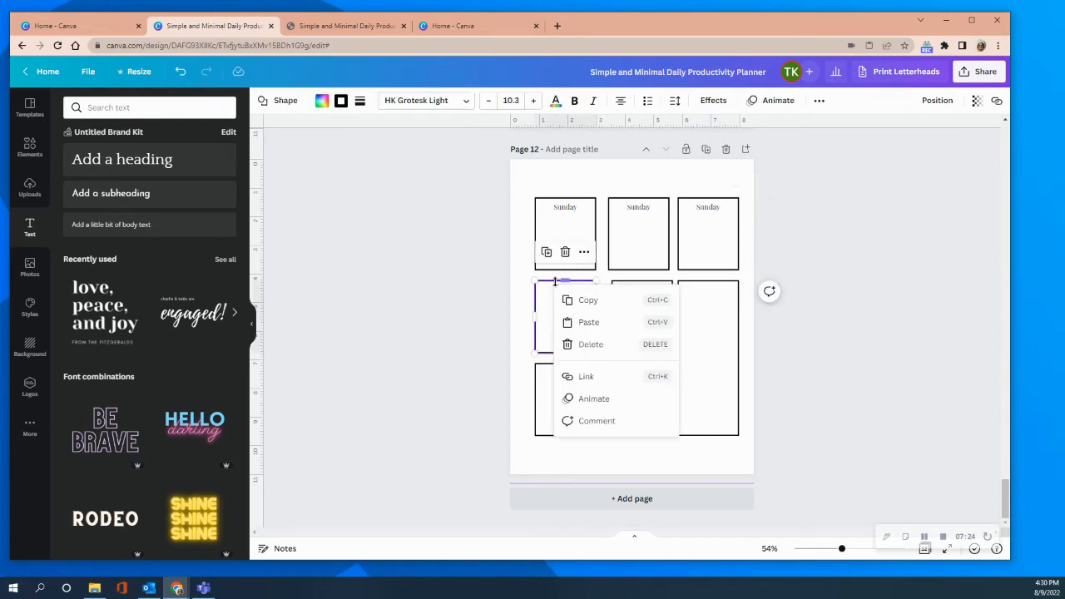
left_click(587, 322)
left_click_drag(578, 241, 571, 322)
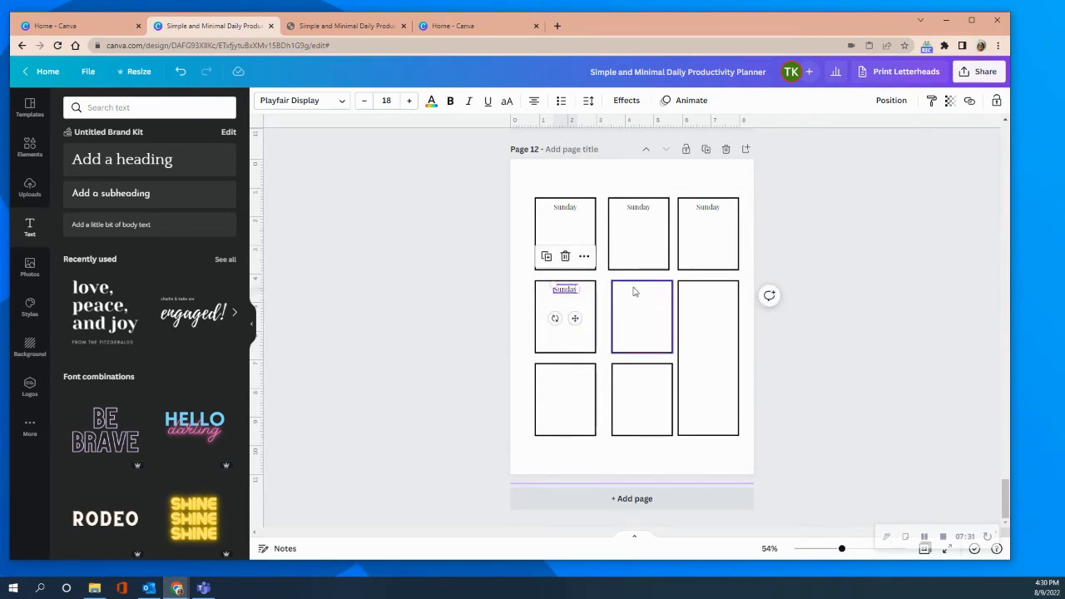
Paste "Sunday" labels into the second box of the middle row and the first box of the third row.
right_click(633, 292)
left_click(669, 327)
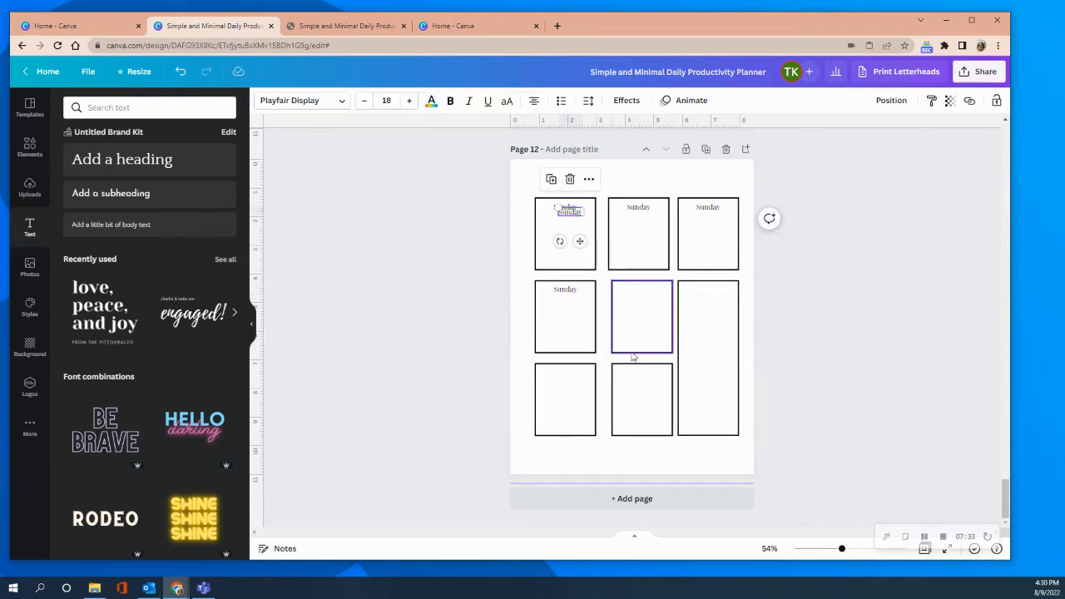
right_click(629, 298)
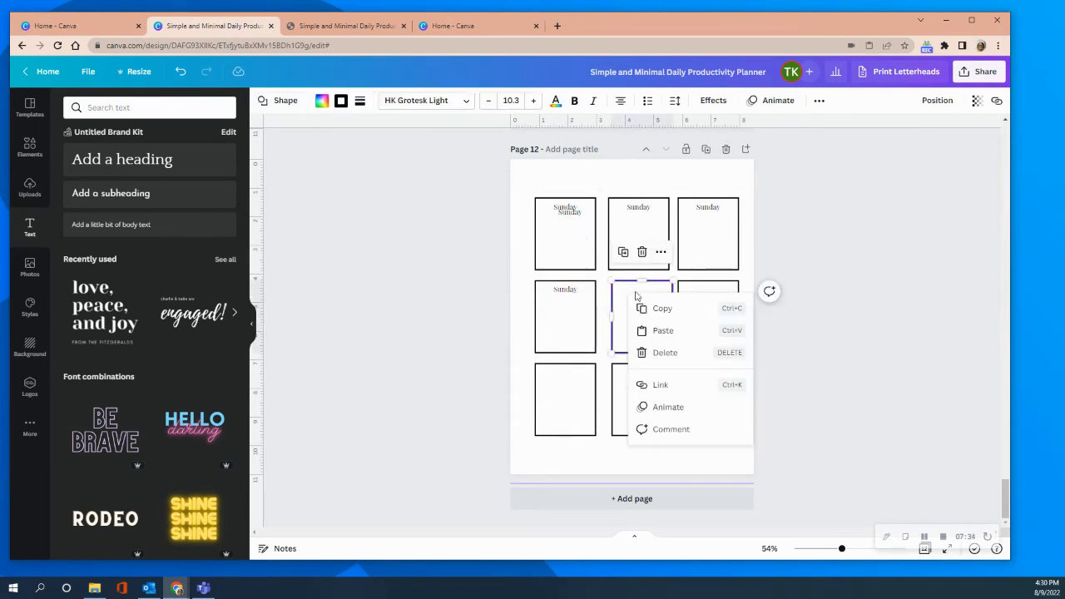
left_click(666, 333)
left_click_drag(582, 244, 656, 318)
left_click(581, 240)
left_click_drag(583, 239, 581, 401)
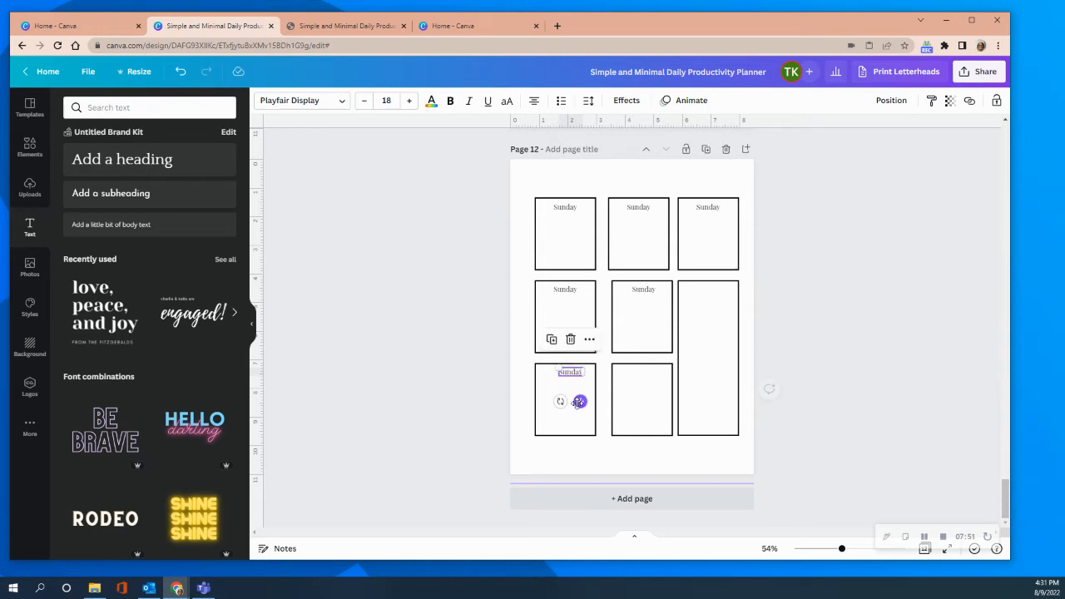
Paste "Sunday" labels at the top of the third row's second box and of the tall box.
right_click(643, 373)
left_click(657, 404)
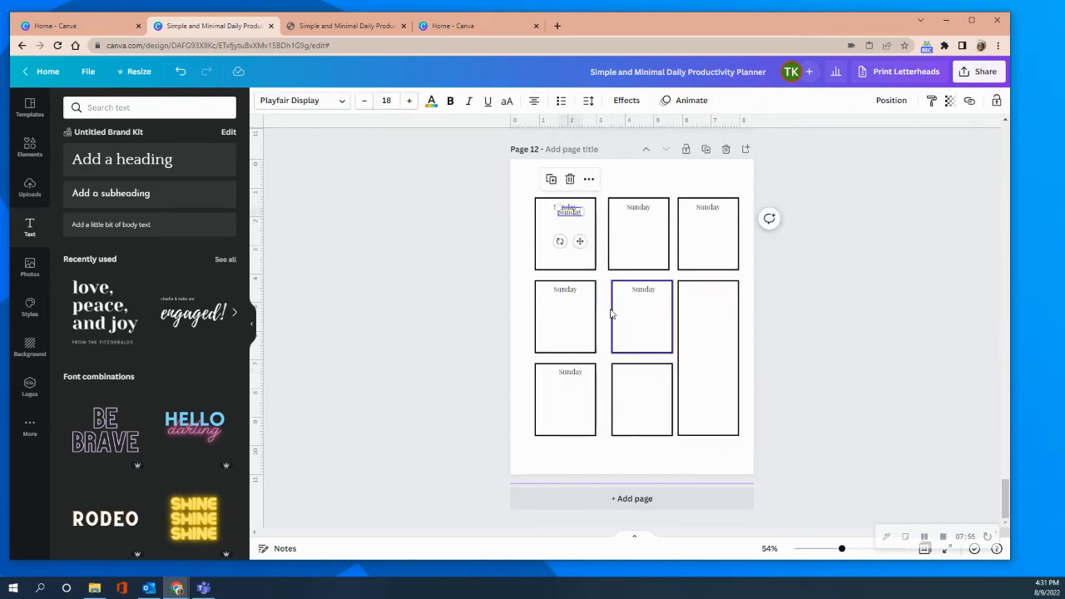
left_click_drag(580, 241, 656, 401)
right_click(702, 317)
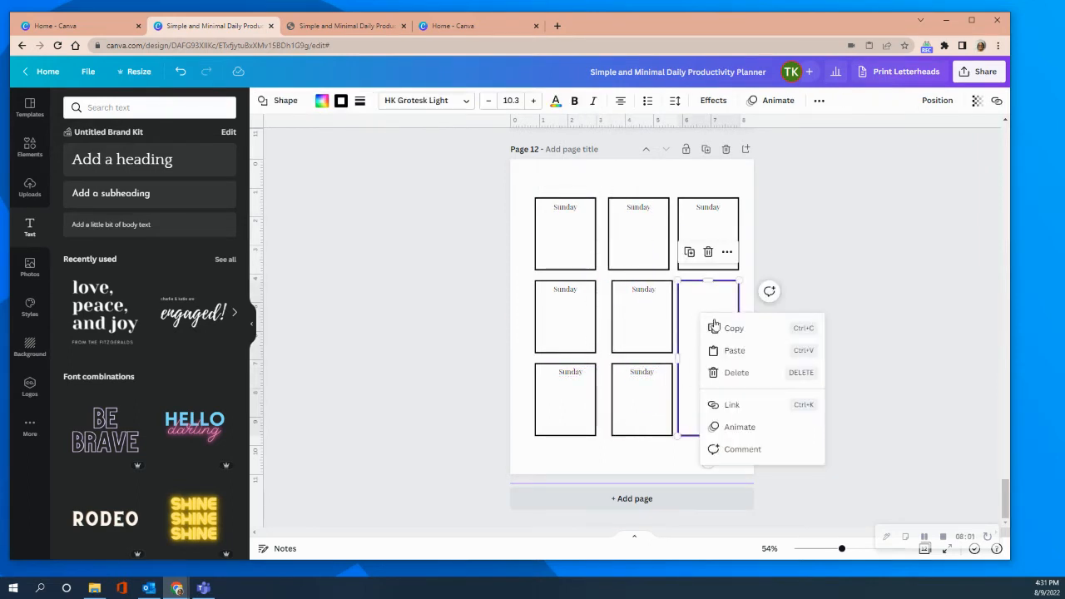
left_click(736, 351)
left_click_drag(578, 240, 721, 315)
Replace the label text in the second top-row box with "Monday".
left_click(631, 207)
double_click(634, 206)
type("Monday")
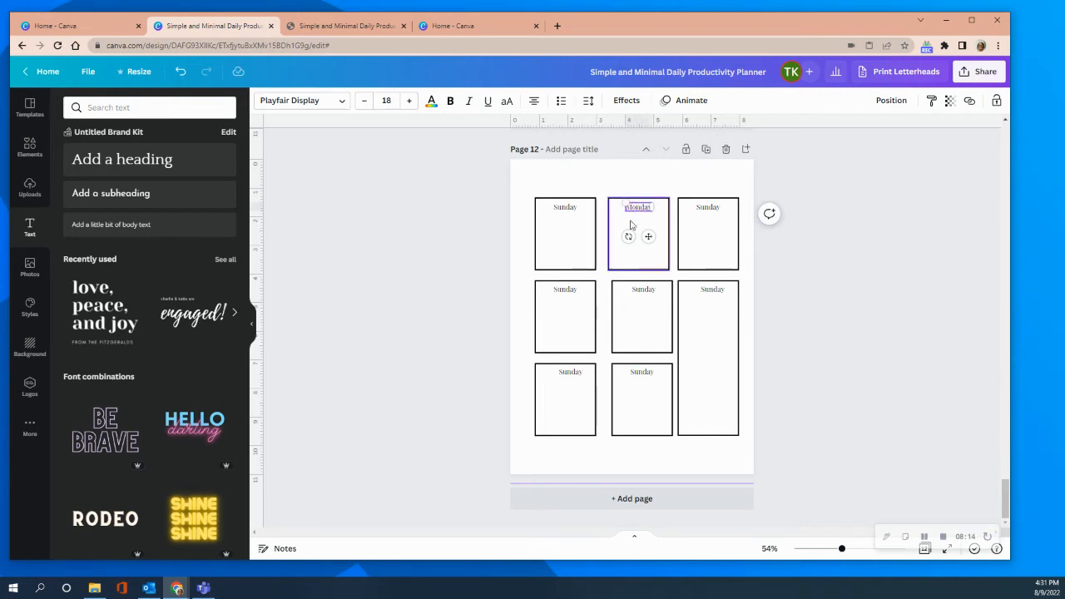
Replace the label text in the third top-row box with "Tuesday".
left_click(699, 210)
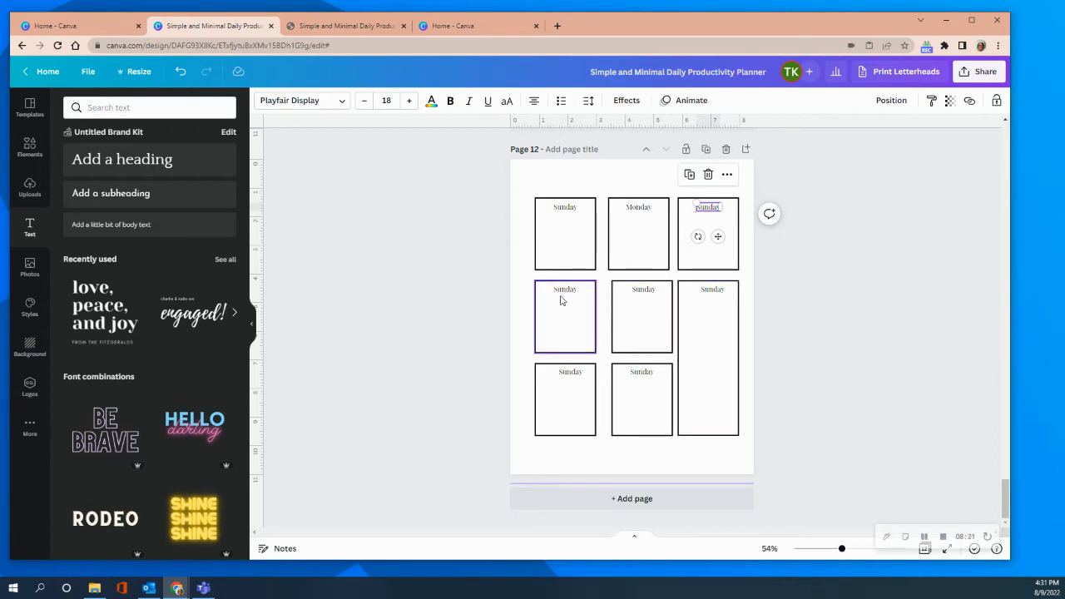
left_click_drag(562, 293, 555, 292)
left_click(720, 211)
left_click(720, 210)
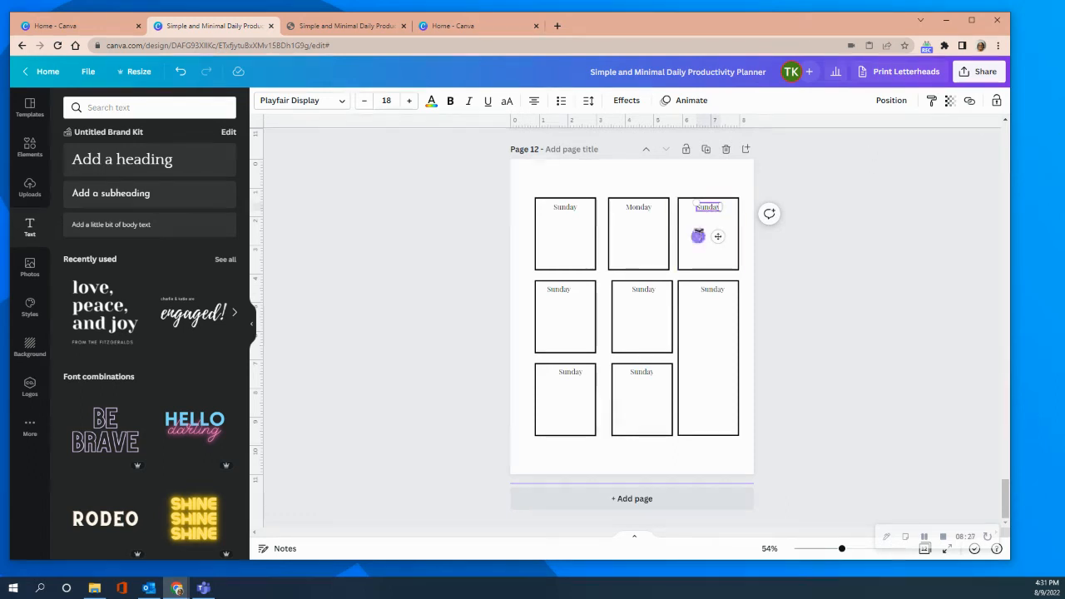
left_click_drag(697, 207, 730, 212)
type("Tuesday")
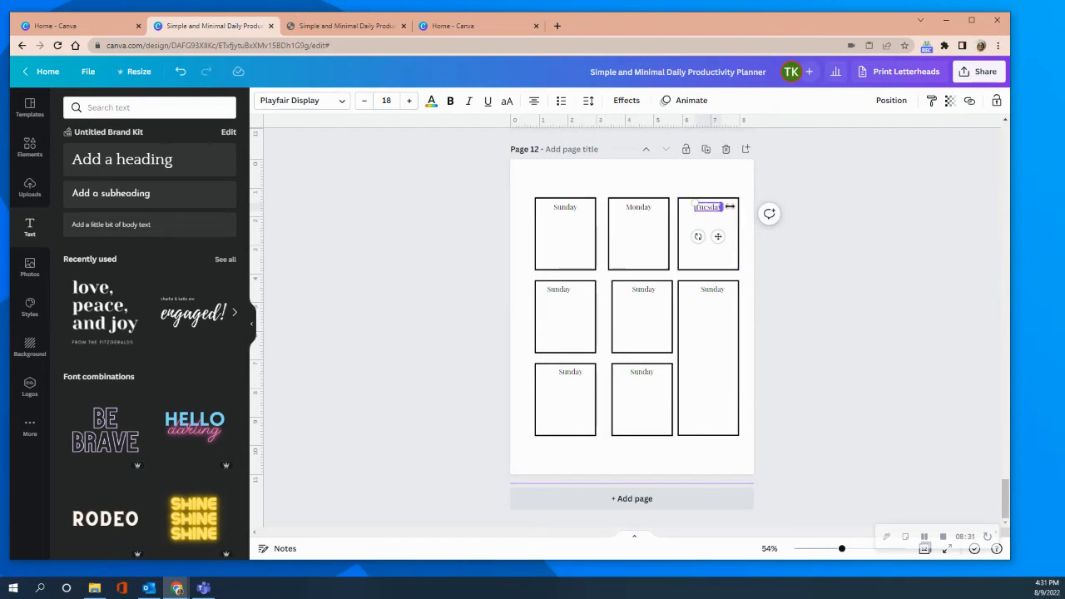
Change the label in the first box of the second row to "Wednesday" and centre it in the box.
left_click(558, 290)
left_click_drag(547, 290, 571, 289)
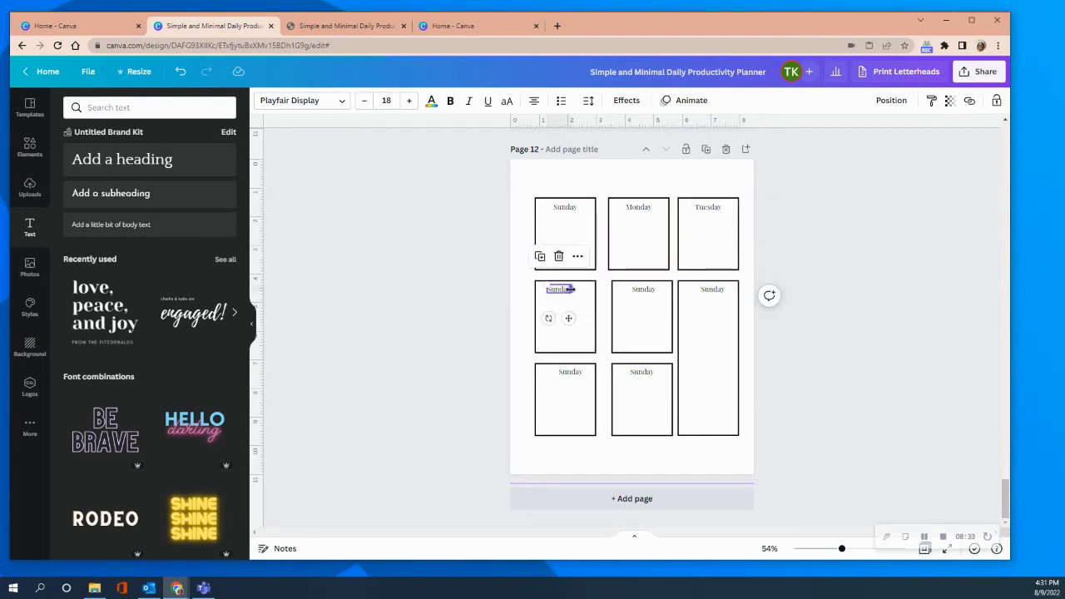
double_click(564, 289)
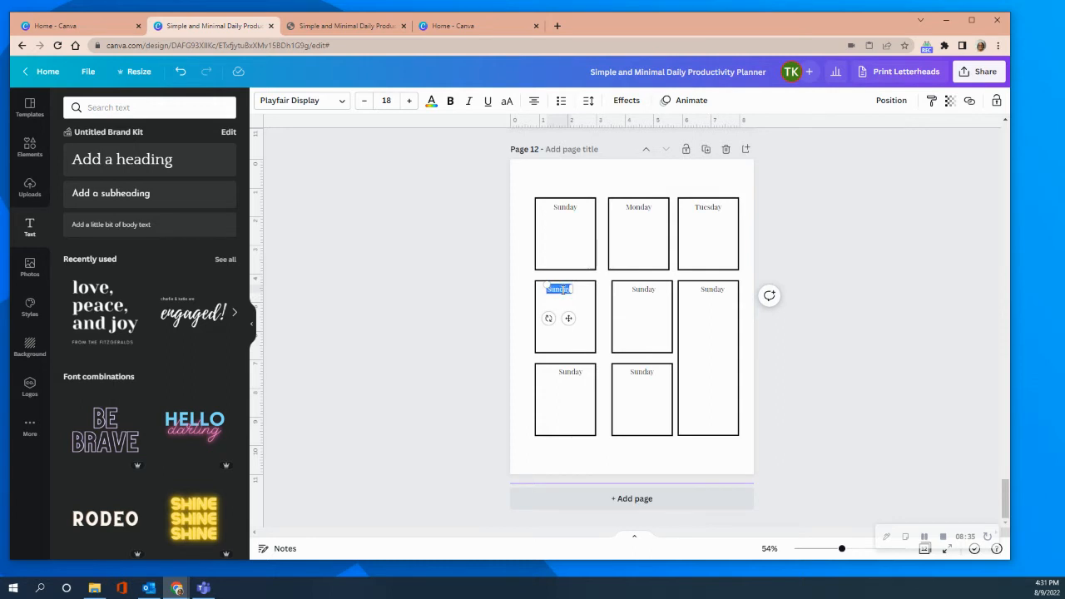
type("Wednesday")
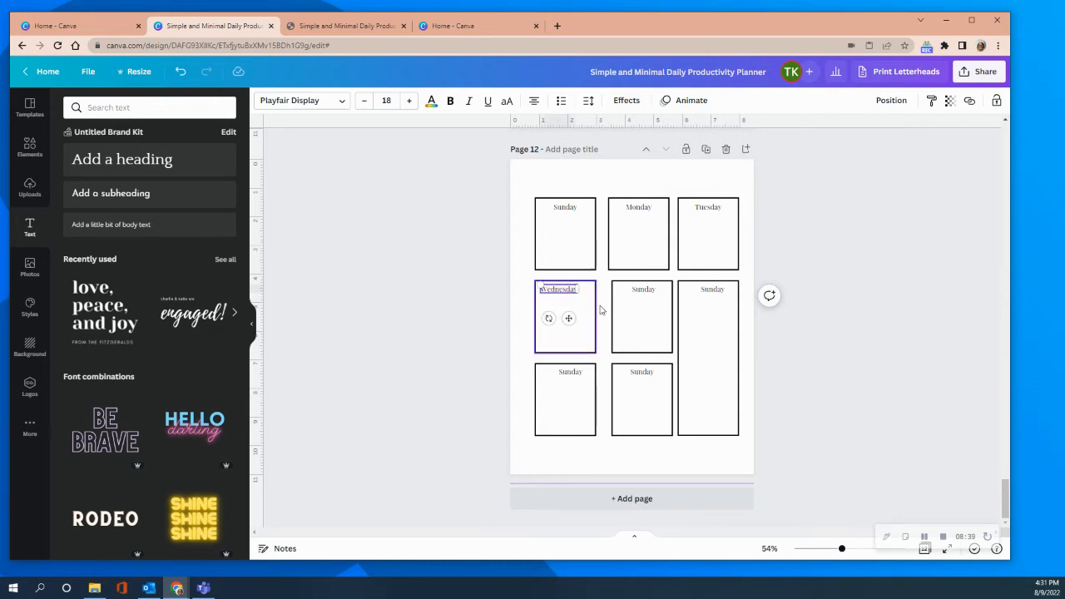
left_click(625, 311)
left_click(551, 291)
left_click_drag(552, 291, 553, 288)
left_click(649, 327)
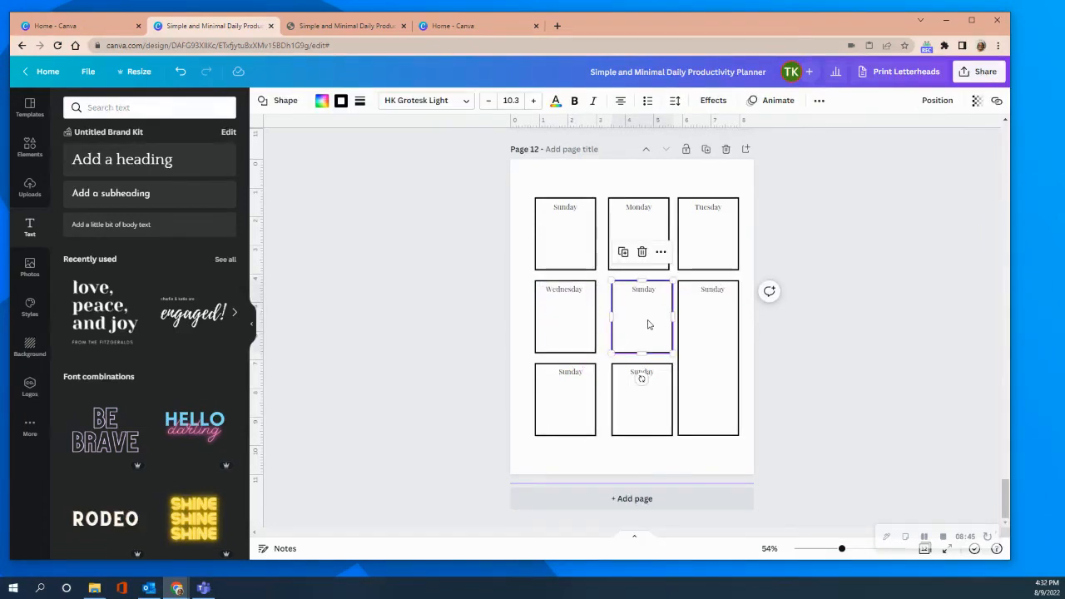
Replace the label text in the second box of the middle row with "Thursday".
left_click(643, 292)
double_click(648, 291)
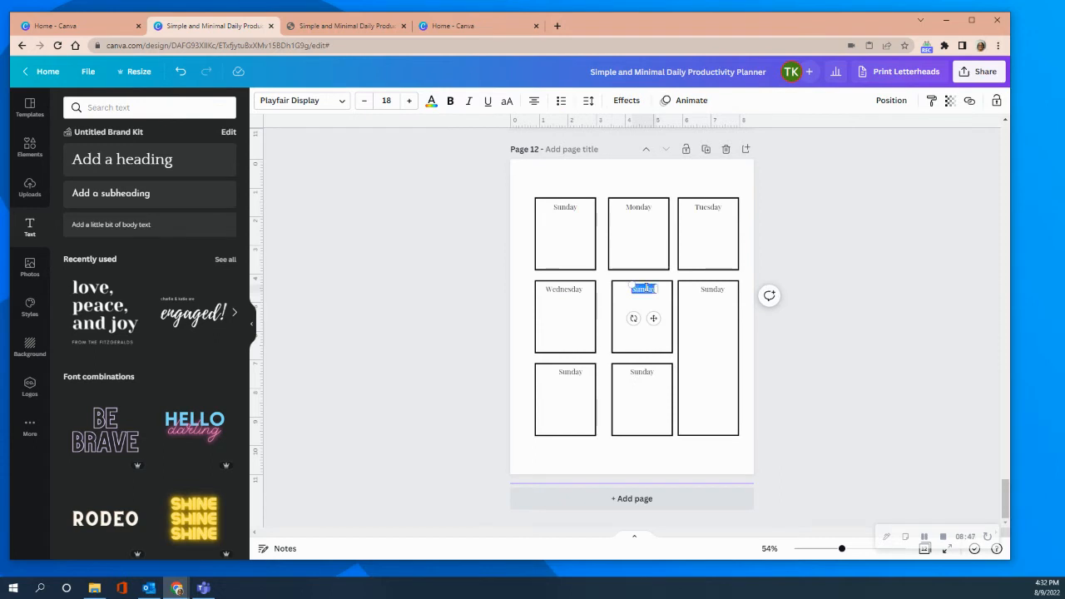
key("BackSpace")
type("Thursday")
Change the two third-row labels to "Friday" and "Saturday".
left_click(563, 378)
double_click(563, 370)
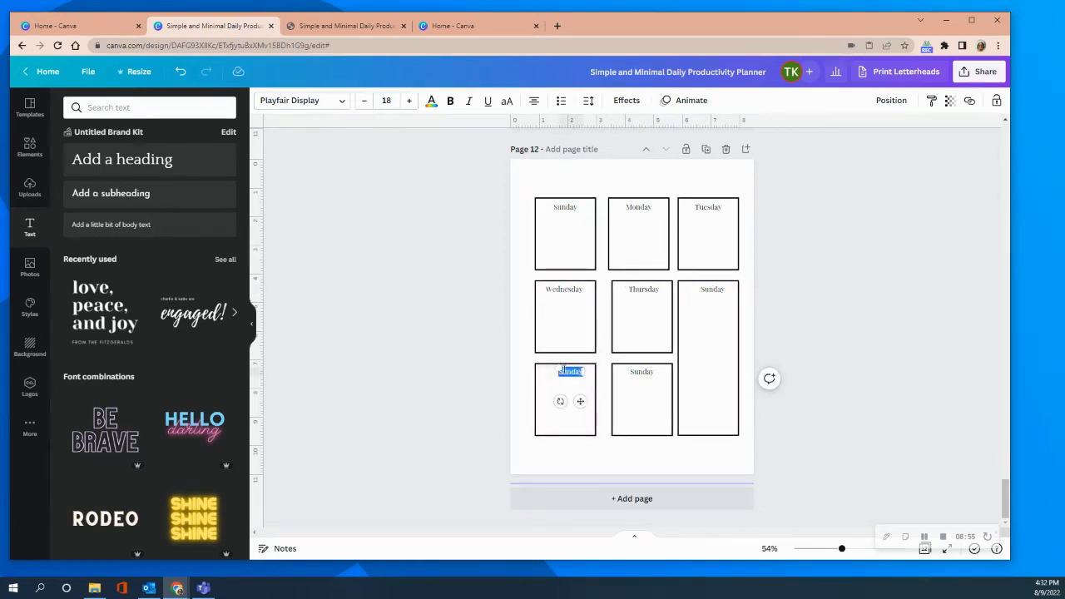
type("Friday")
left_click(631, 373)
double_click(636, 373)
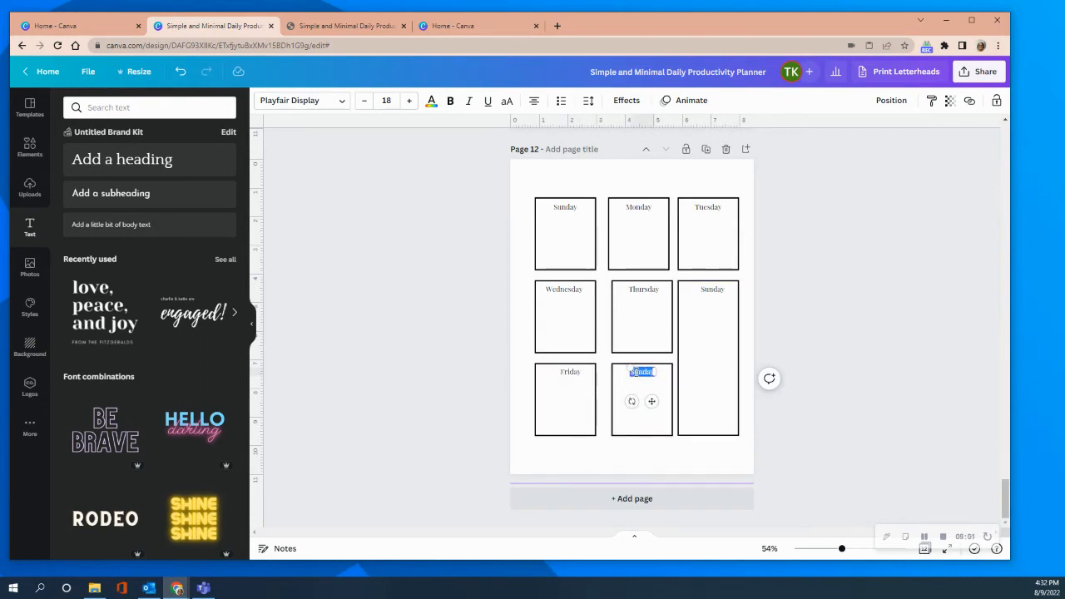
type("Saturday")
Shift the Friday box slightly to the right so that its label sits centred in it.
mouse_move(567, 408)
left_mouse_down()
mouse_move(562, 395)
mouse_move(566, 419)
mouse_move(581, 406)
left_mouse_up()
left_click(569, 373)
left_click(633, 457)
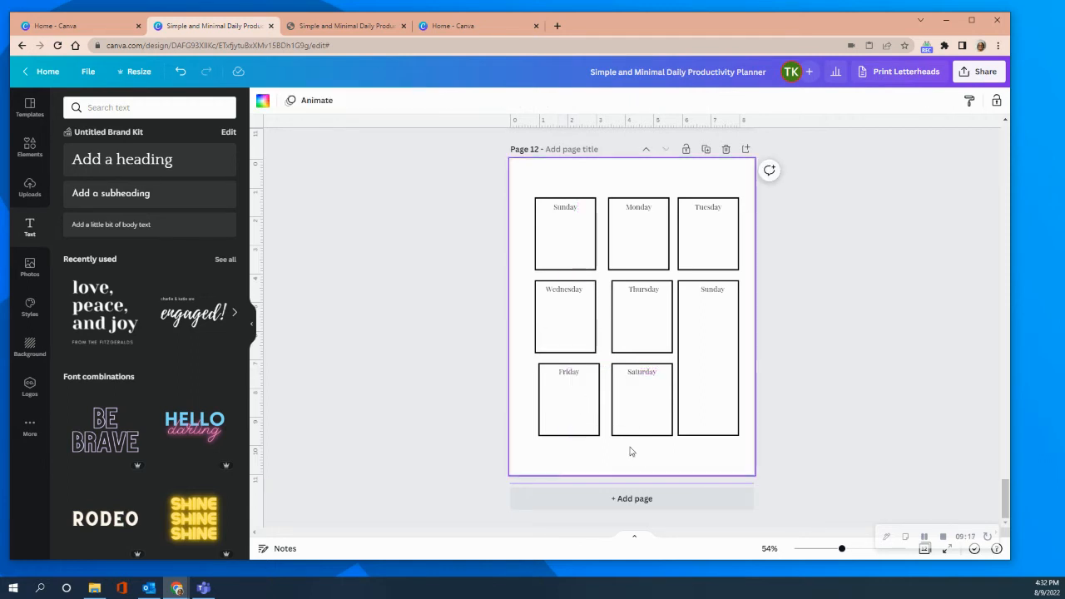
Nudge the "Thursday" label slightly left to centre it in its box.
left_click(649, 298)
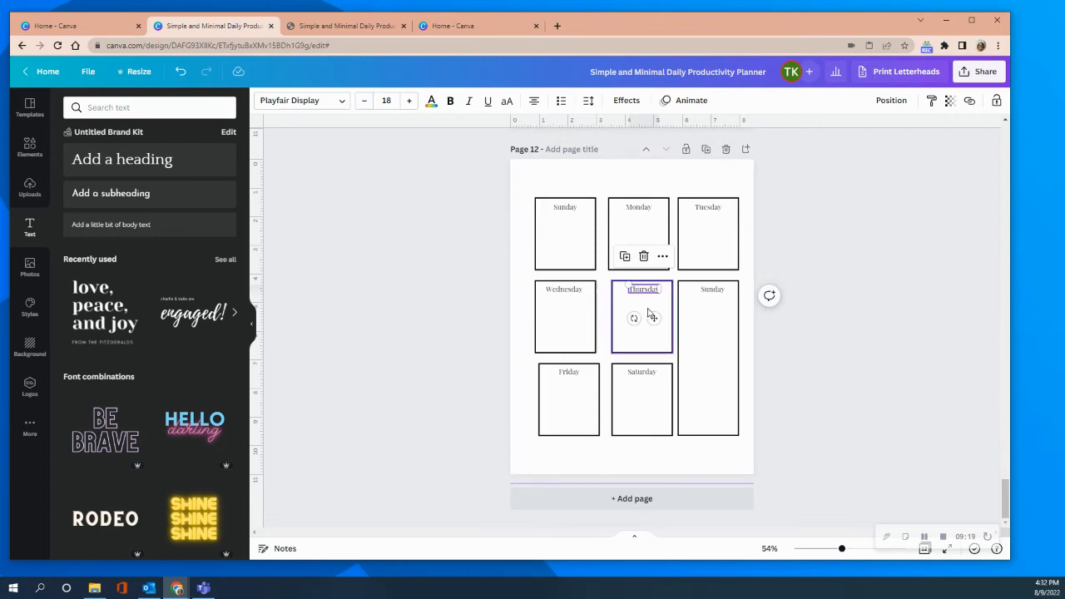
left_click_drag(652, 322, 653, 321)
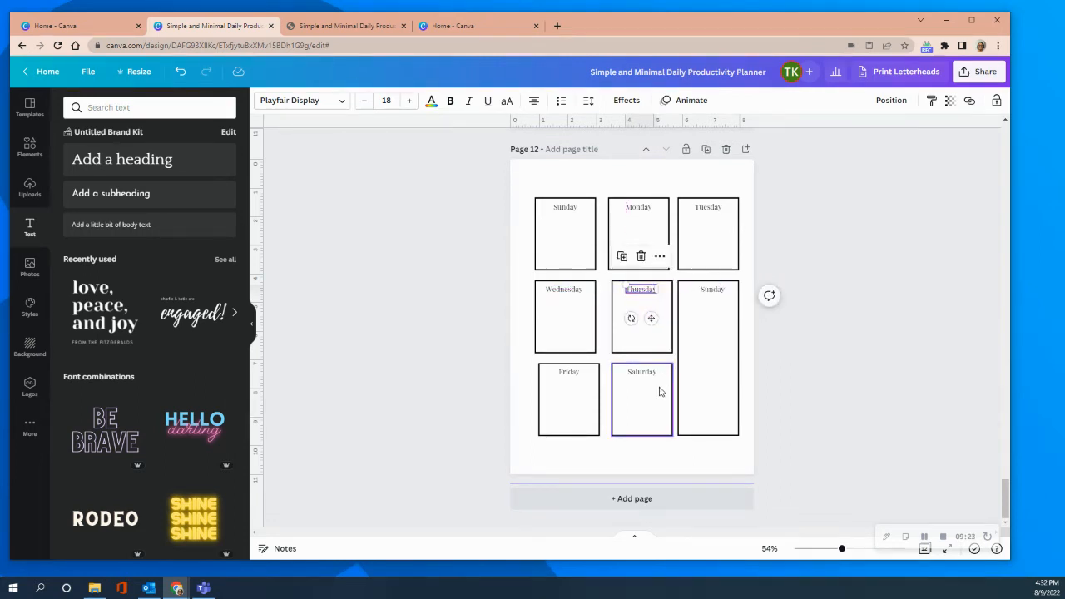
left_click(779, 335)
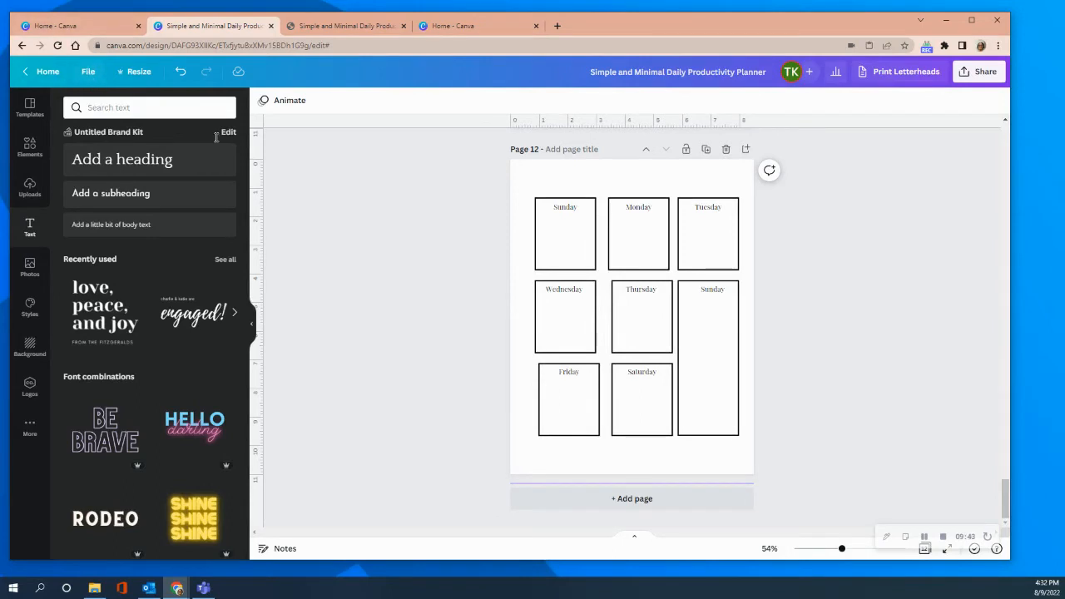
Place a horizontal guide along the lower edge of the first row and a vertical guide along the first column's left edge.
left_click(90, 73)
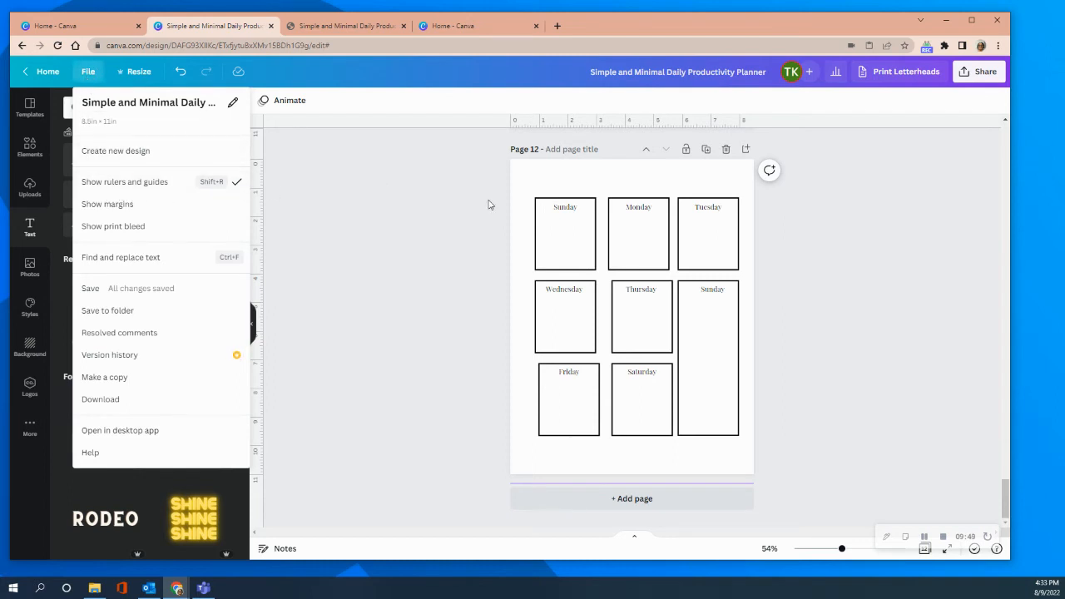
left_click(441, 207)
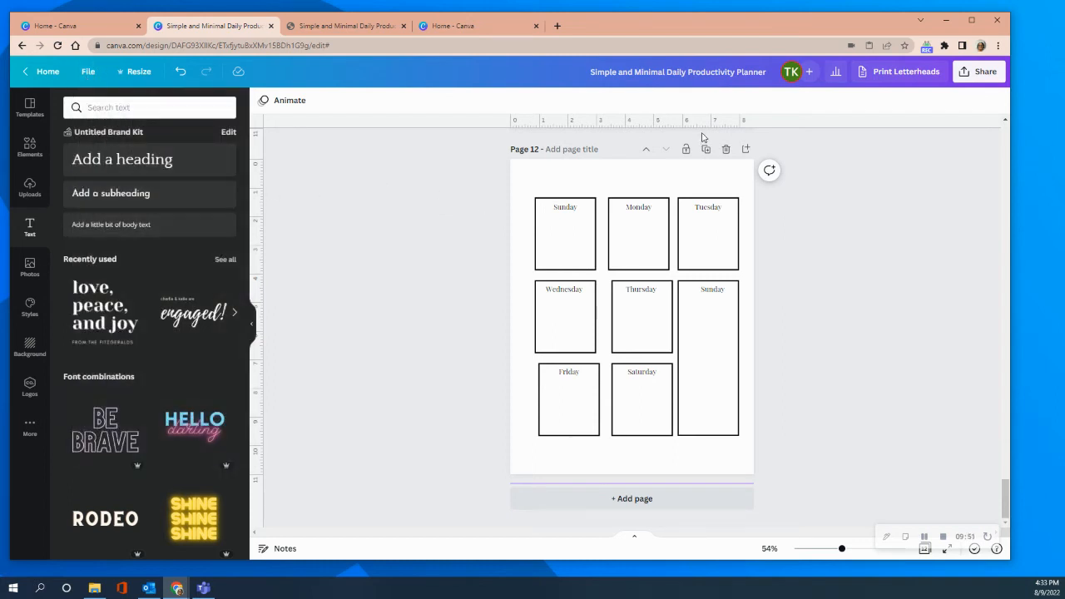
left_click_drag(645, 124, 629, 268)
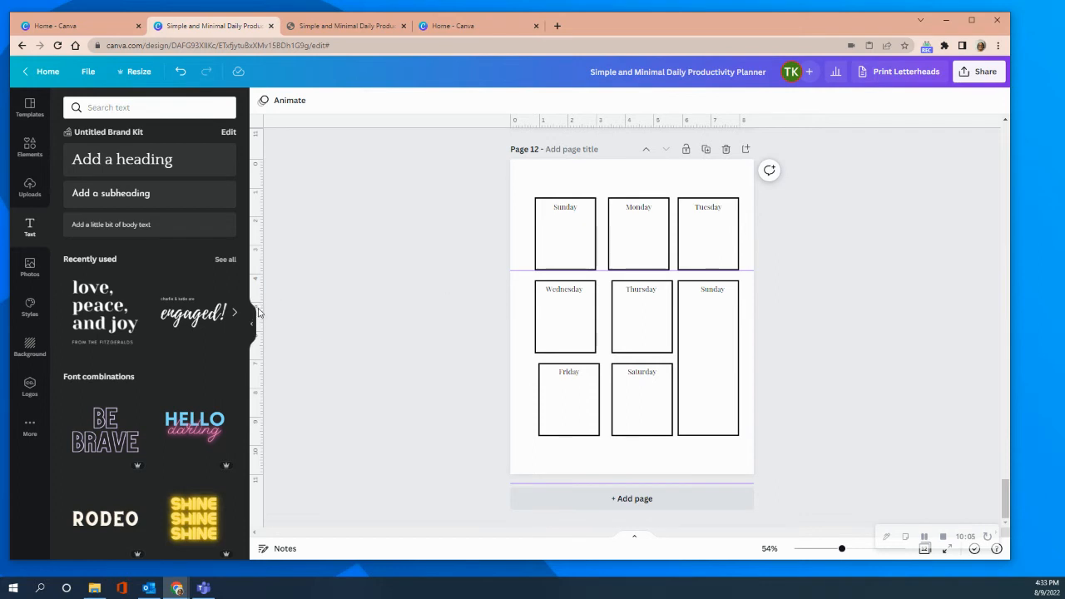
left_click_drag(258, 297, 533, 339)
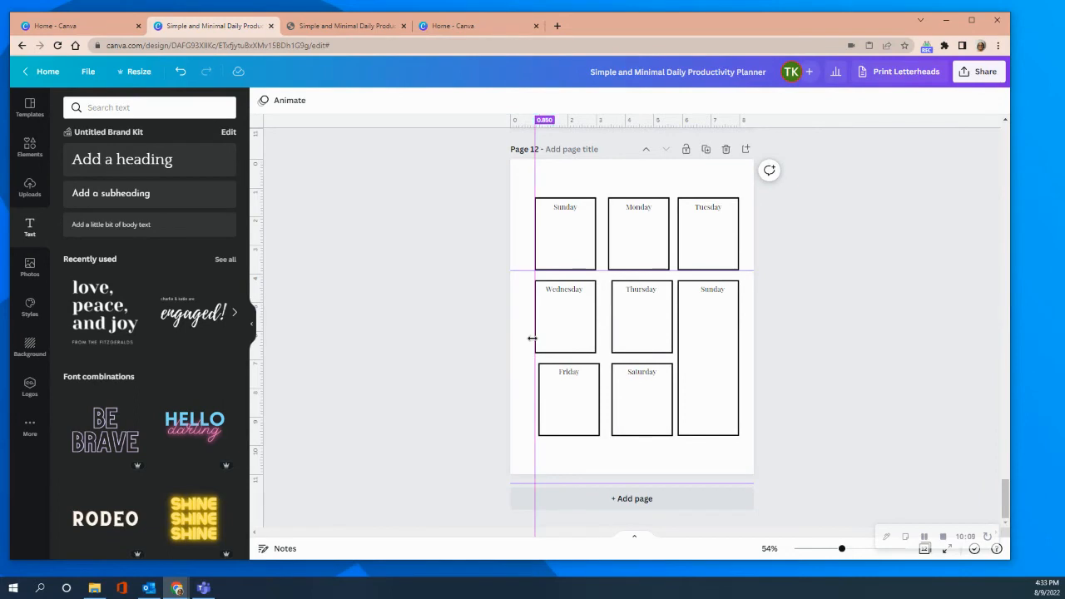
Move the Friday box left so that its left edge lines up with the vertical guide.
left_click(592, 404)
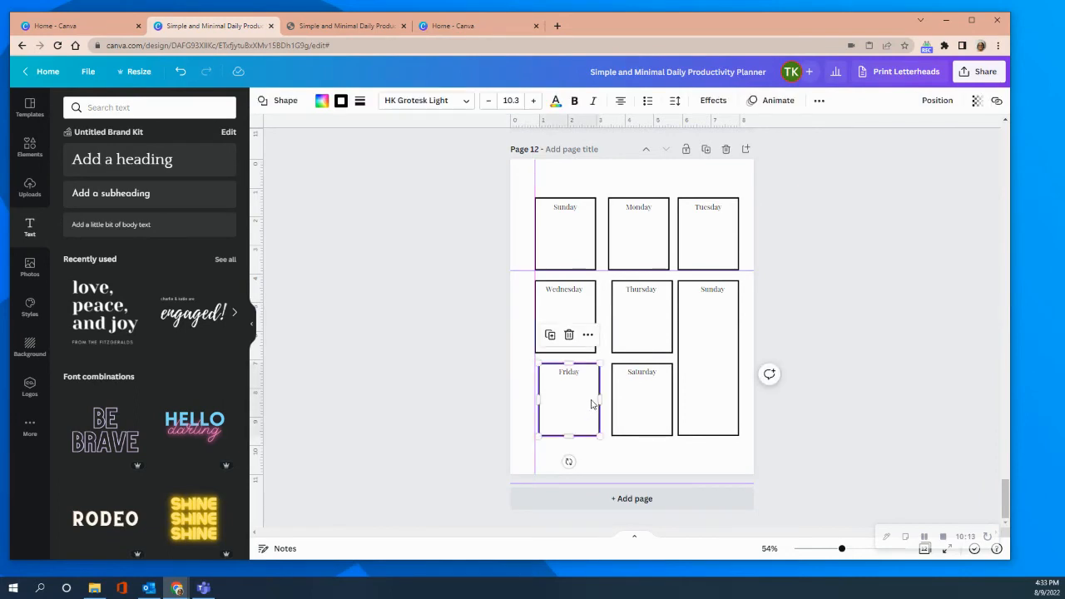
left_click_drag(589, 405, 590, 403)
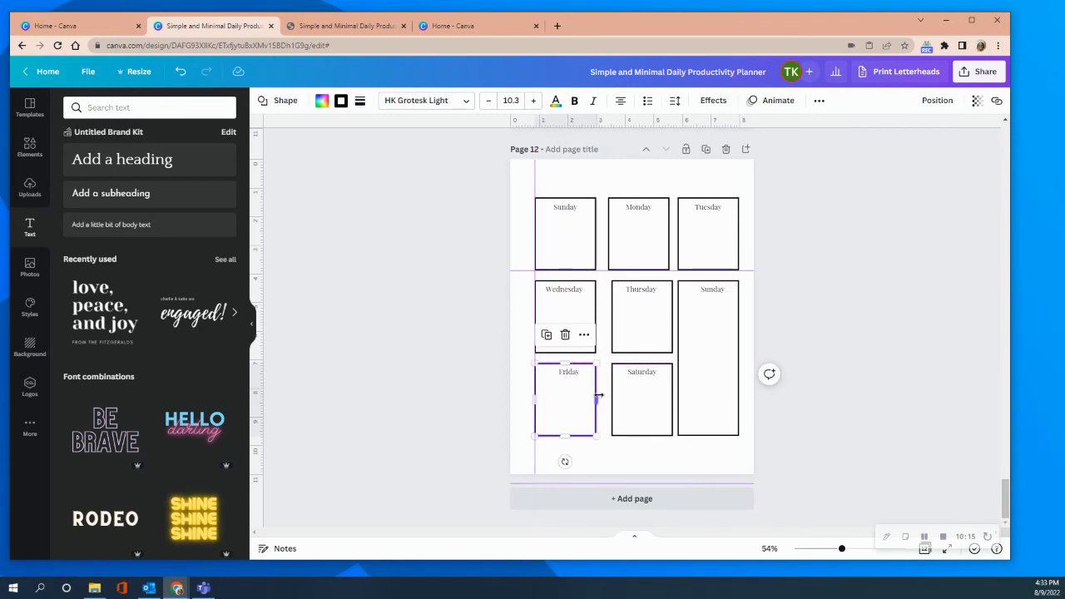
left_click(436, 355)
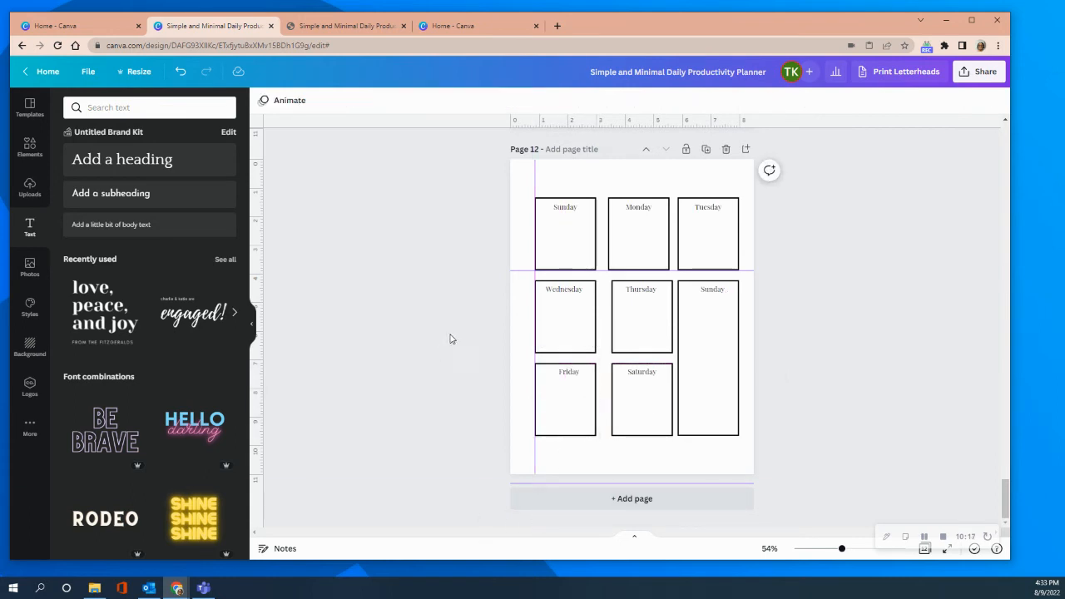
Shift the vertical guide to the Monday box's left edge and move the Thursday and Saturday boxes left towards it.
left_click_drag(539, 174, 607, 167)
left_click_drag(653, 311, 650, 305)
left_click(659, 397)
left_click_drag(657, 399, 652, 392)
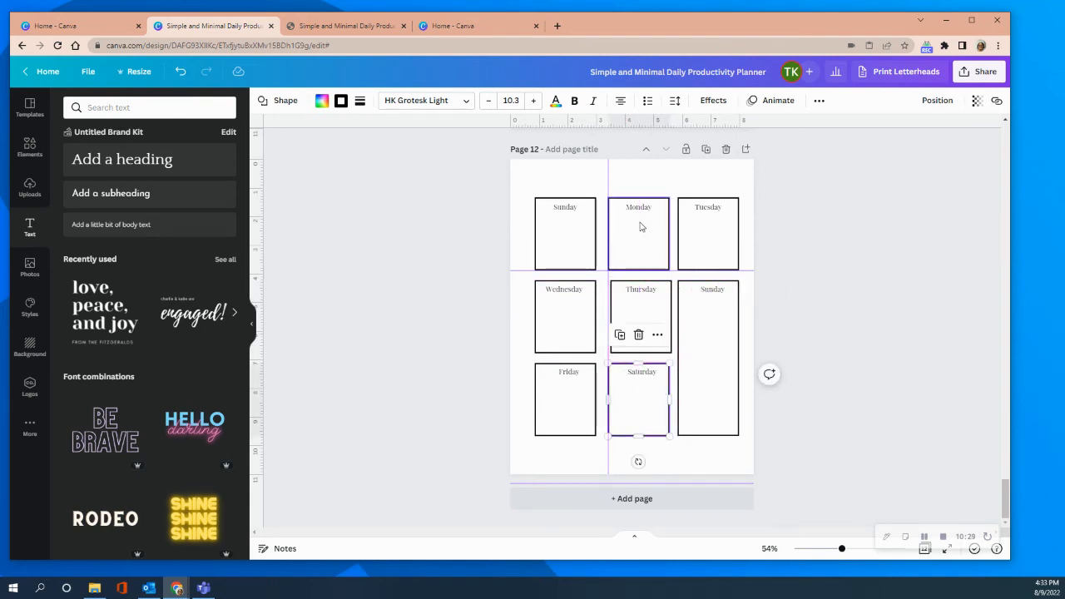
left_click(766, 183)
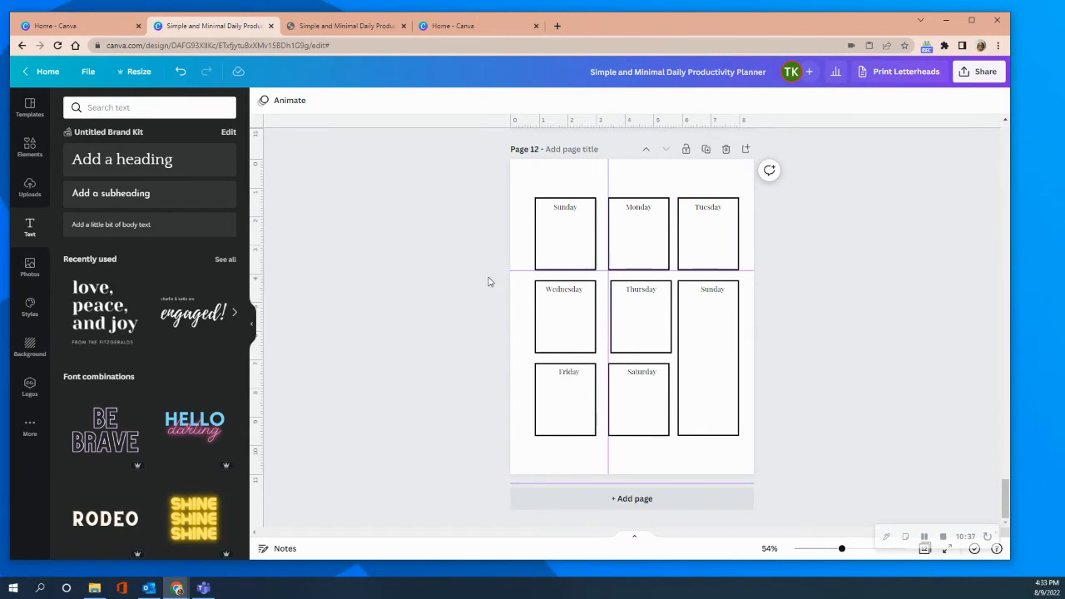
Check the third column's left edge with the vertical guide, remove that guide, and move the horizontal guide to the third row's lower edge.
left_click_drag(609, 172, 676, 177)
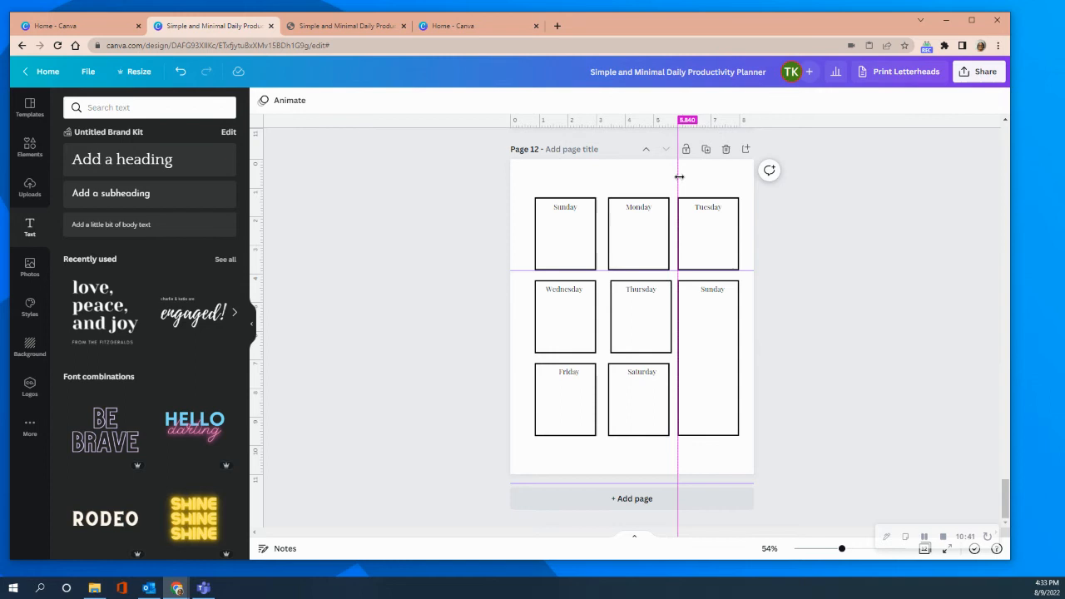
left_click_drag(680, 177, 275, 126)
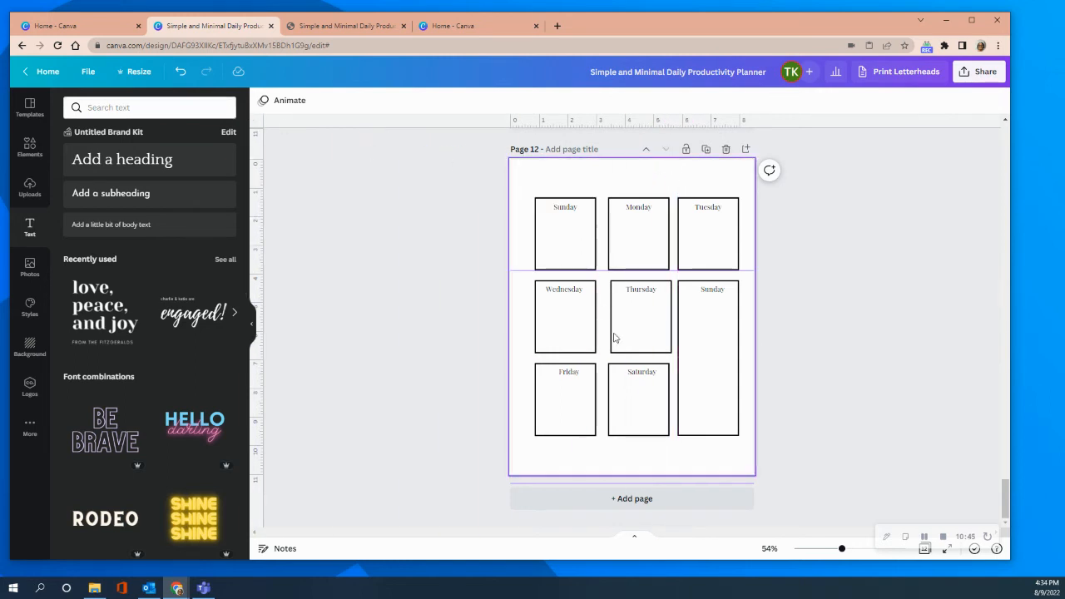
left_click_drag(603, 272, 515, 436)
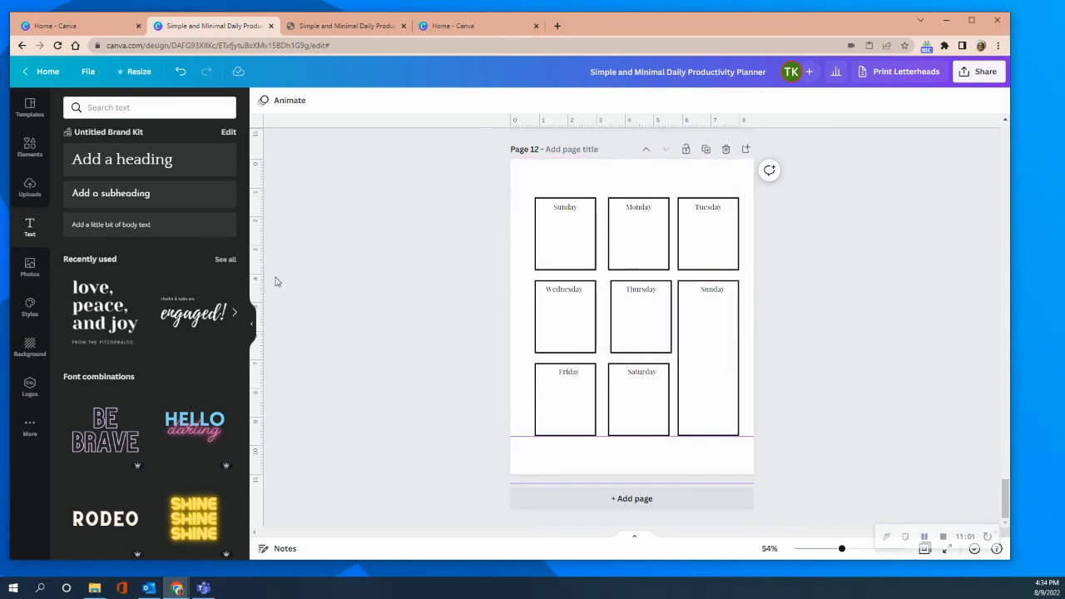
Align the Thursday box with a new vertical guide at the Monday box's right edge, and remove that guide.
left_click_drag(261, 266, 647, 313)
left_click(649, 313)
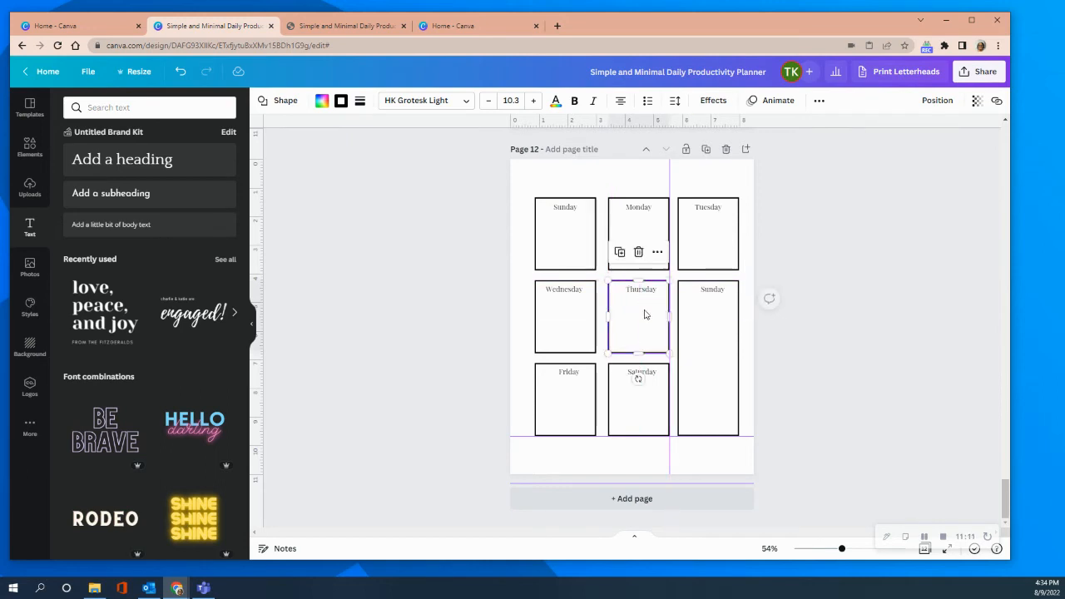
left_click(845, 243)
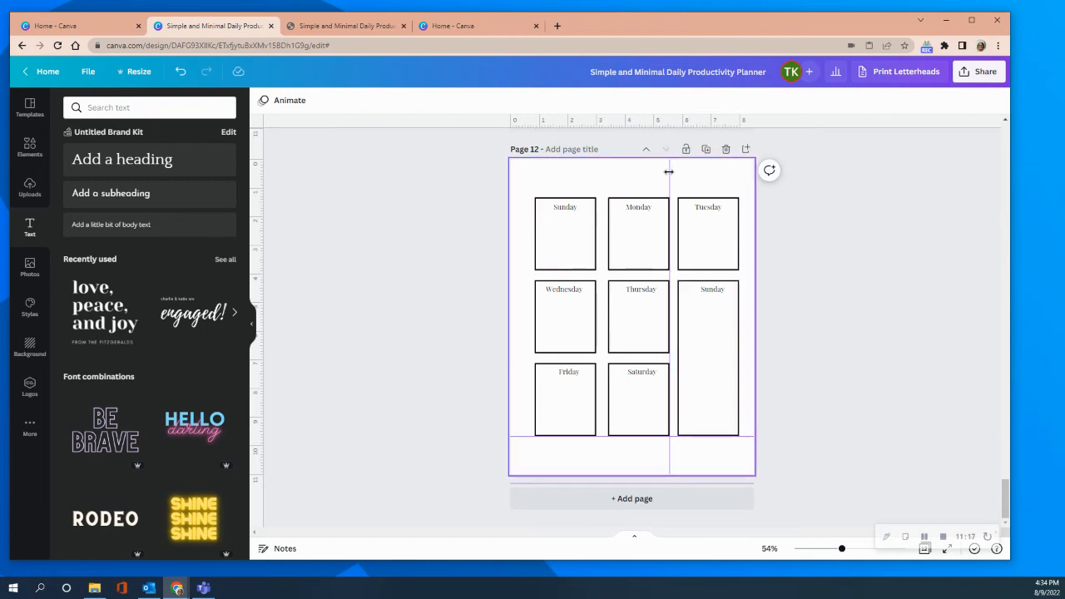
left_click_drag(669, 174, 260, 177)
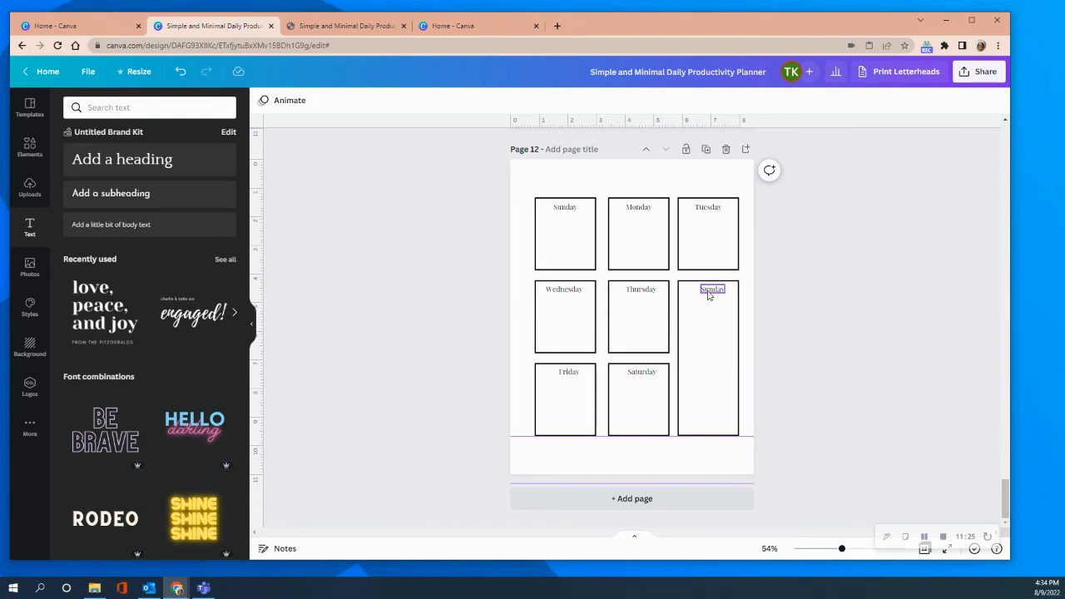
Move the tall box's label slightly left to centre it in the box.
left_click(708, 291)
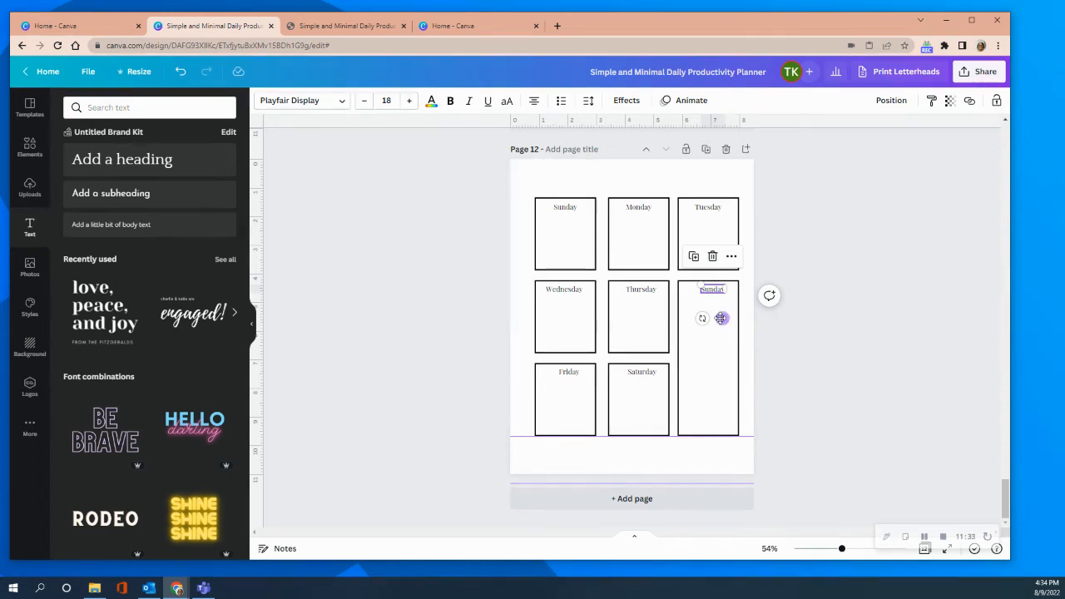
left_click_drag(722, 318, 714, 320)
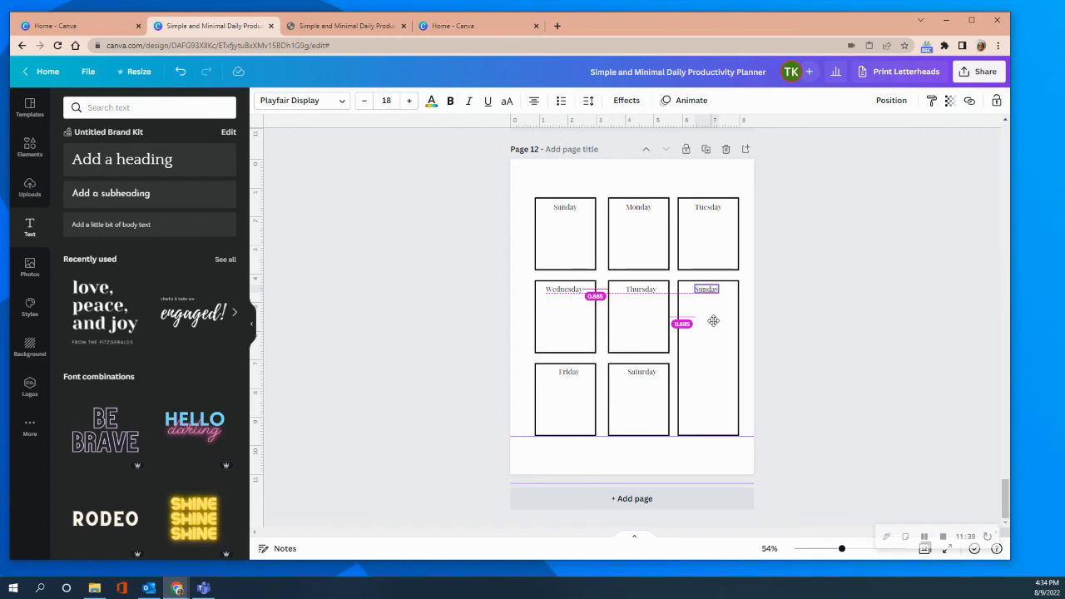
left_click_drag(713, 320, 713, 320)
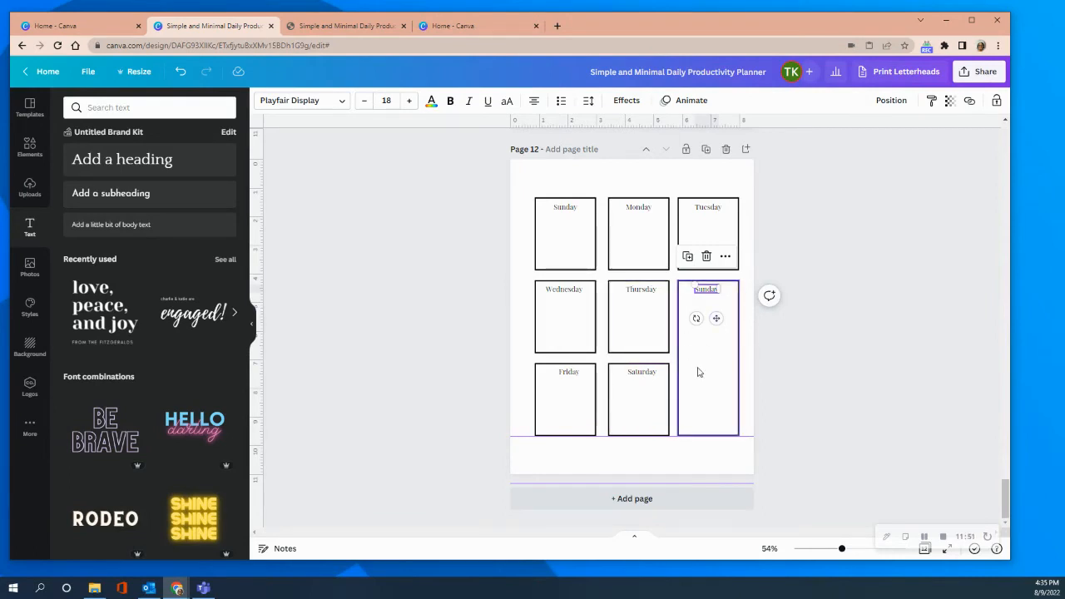
left_click(828, 360)
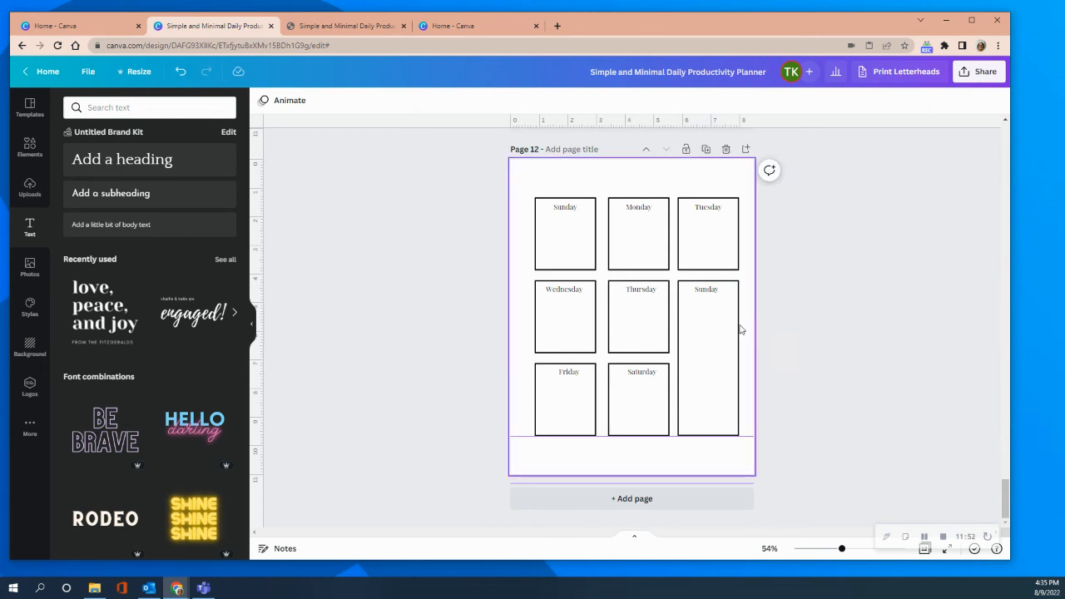
Replace the tall box's label text with "Shopping List".
left_click(705, 293)
double_click(713, 291)
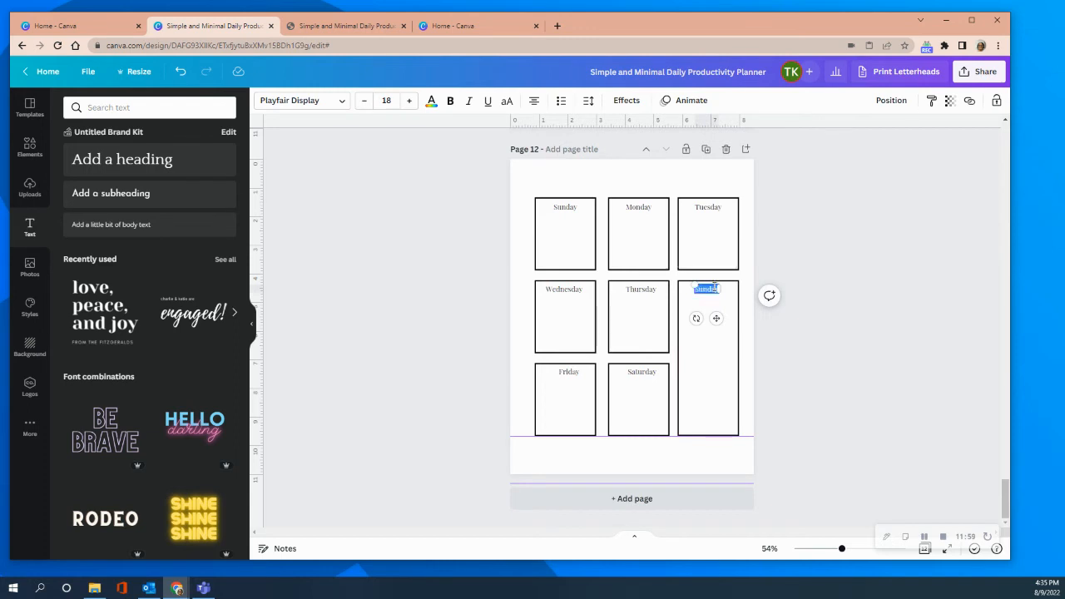
type("Shopping Lis")
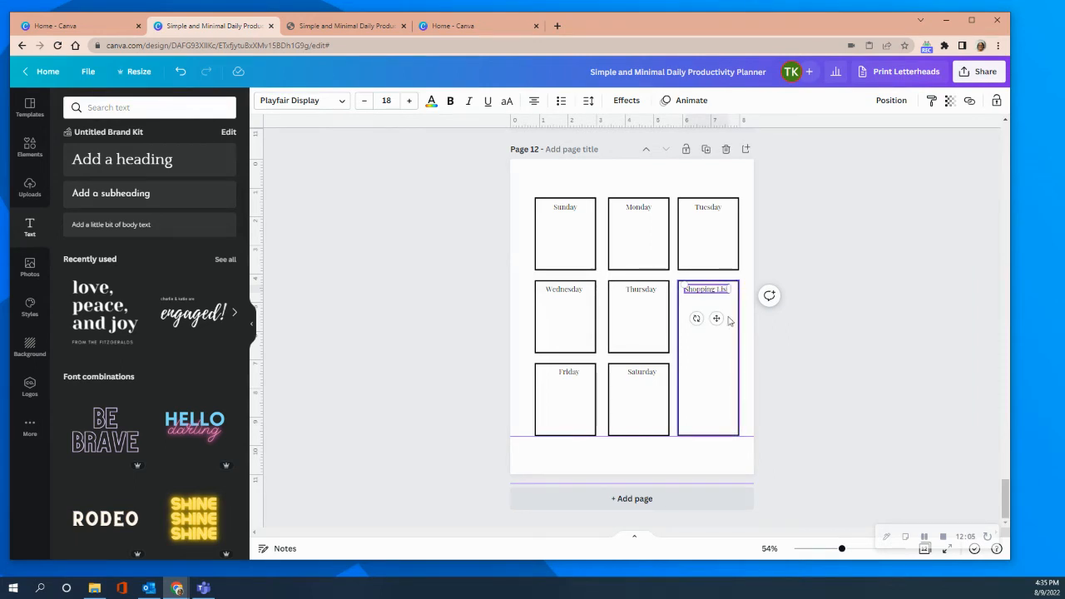
type("t")
left_click(695, 352)
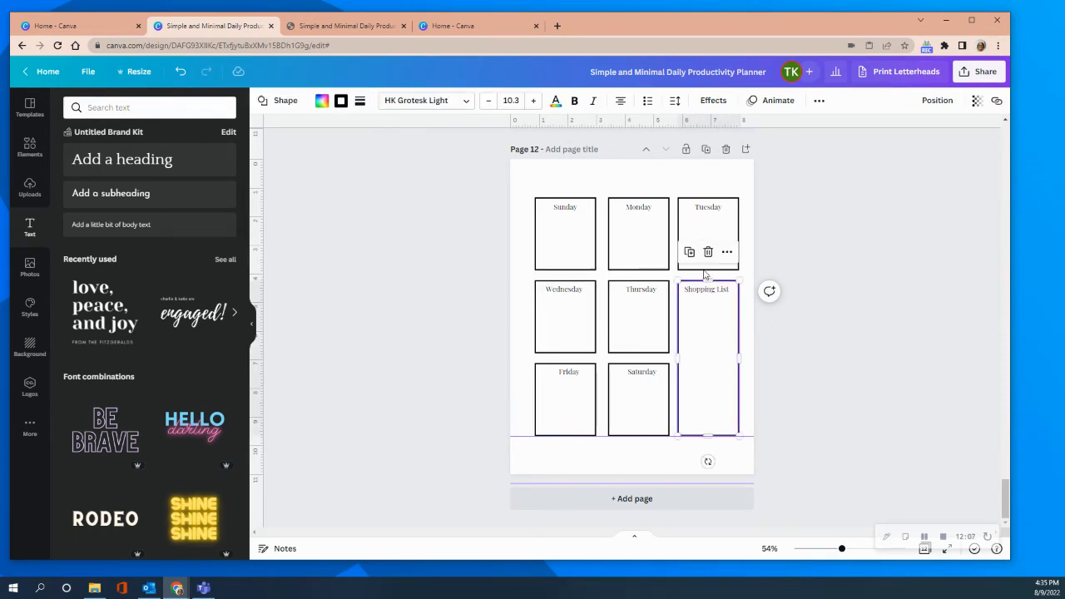
Search the design elements for "checkbox list".
left_click(124, 107)
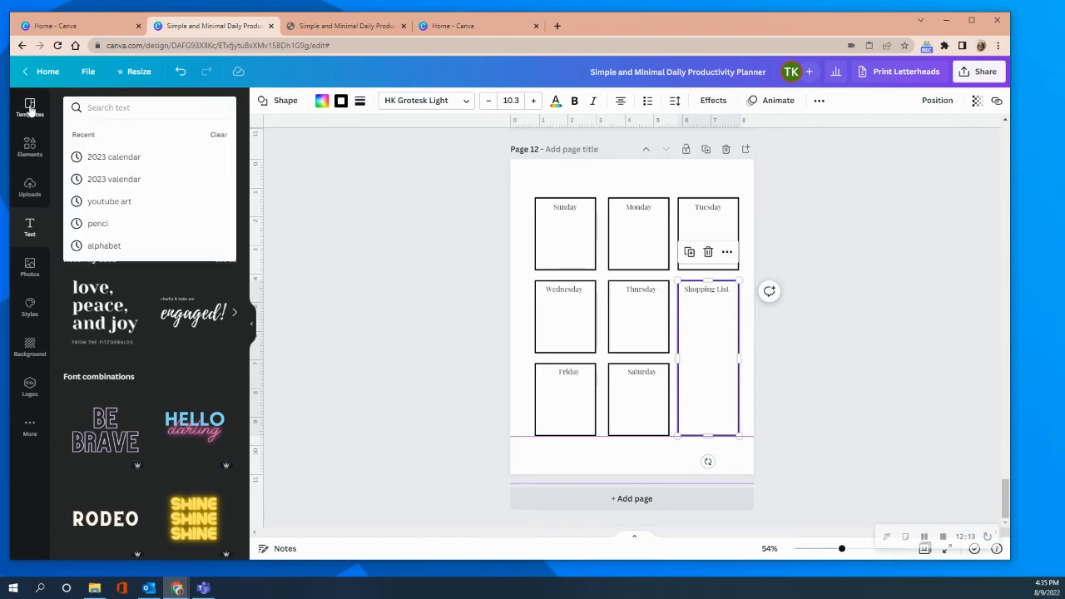
left_click(29, 143)
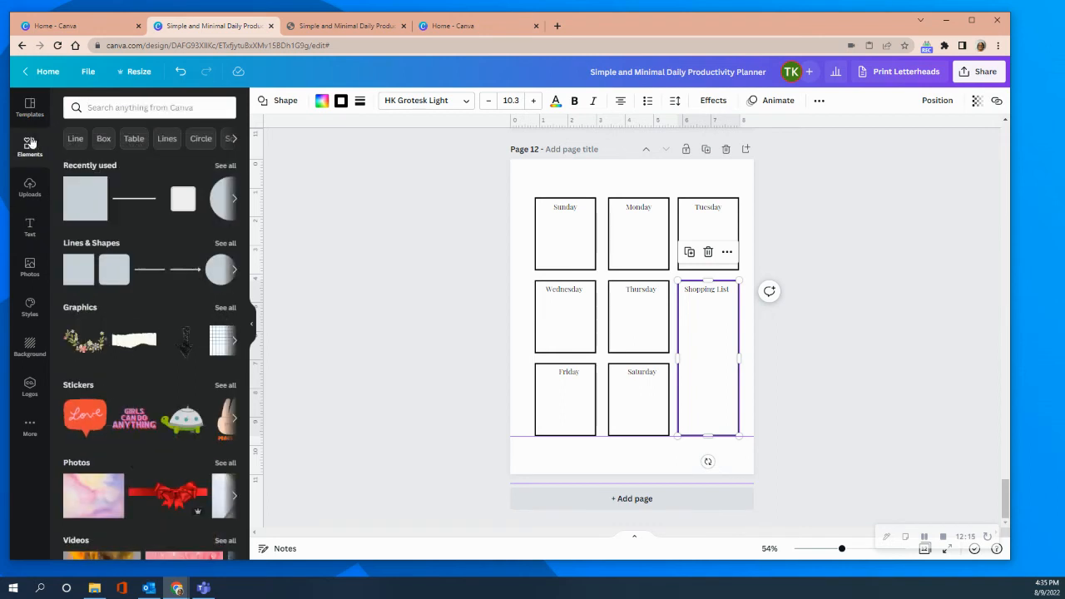
left_click(138, 107)
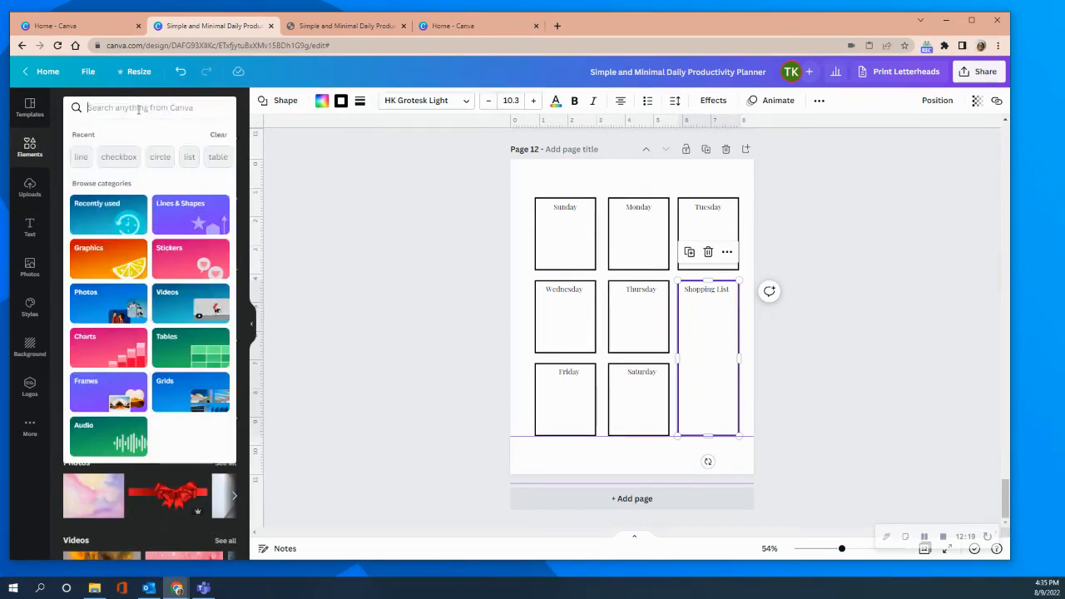
type("checkboc")
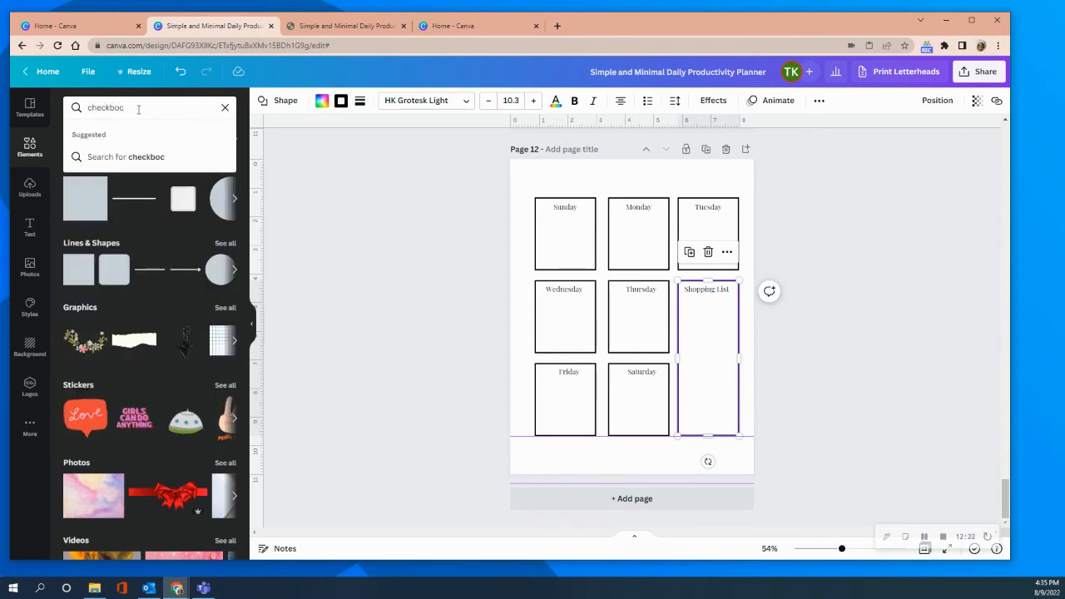
key("BackSpace")
type("x list")
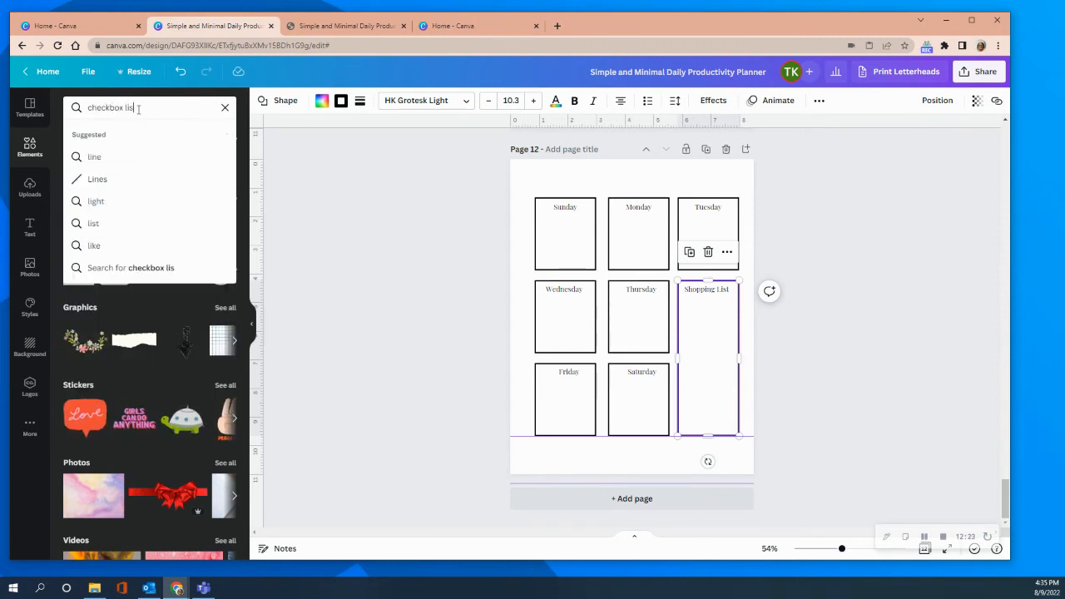
key("Return")
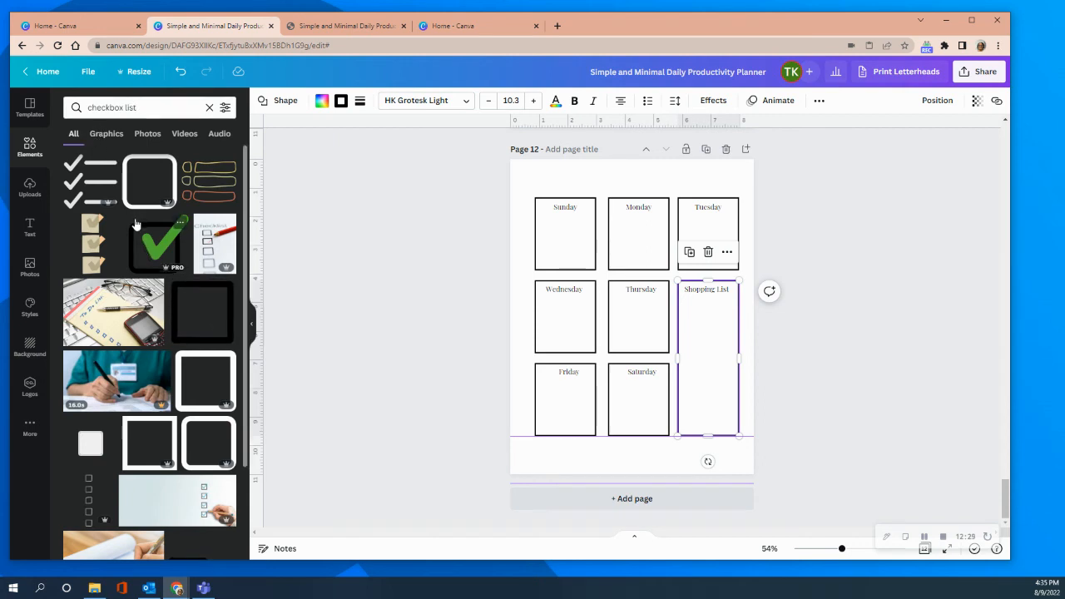
Browse the checkbox results and add the rounded square checkbox outline to the page.
scroll(140, 237, "down", 1)
scroll(137, 223, "down", 10)
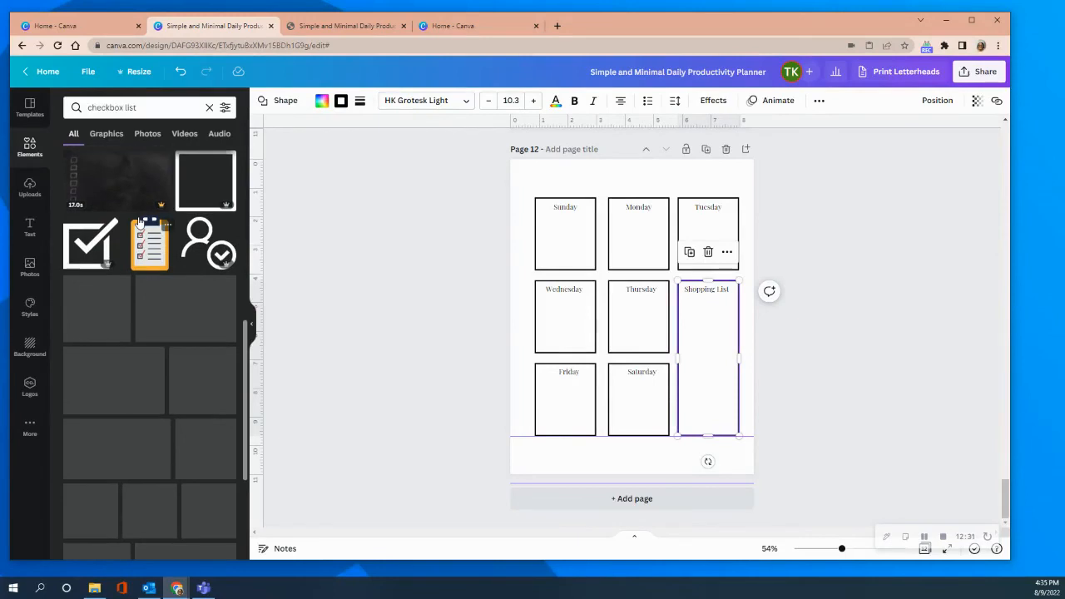
scroll(140, 223, "down", 10)
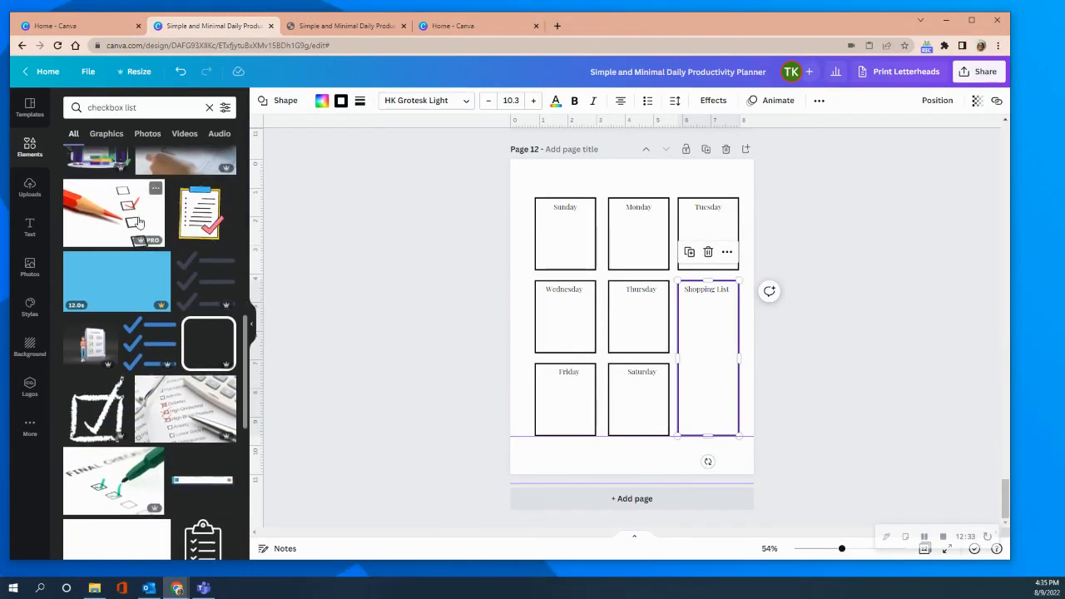
scroll(140, 223, "down", 5)
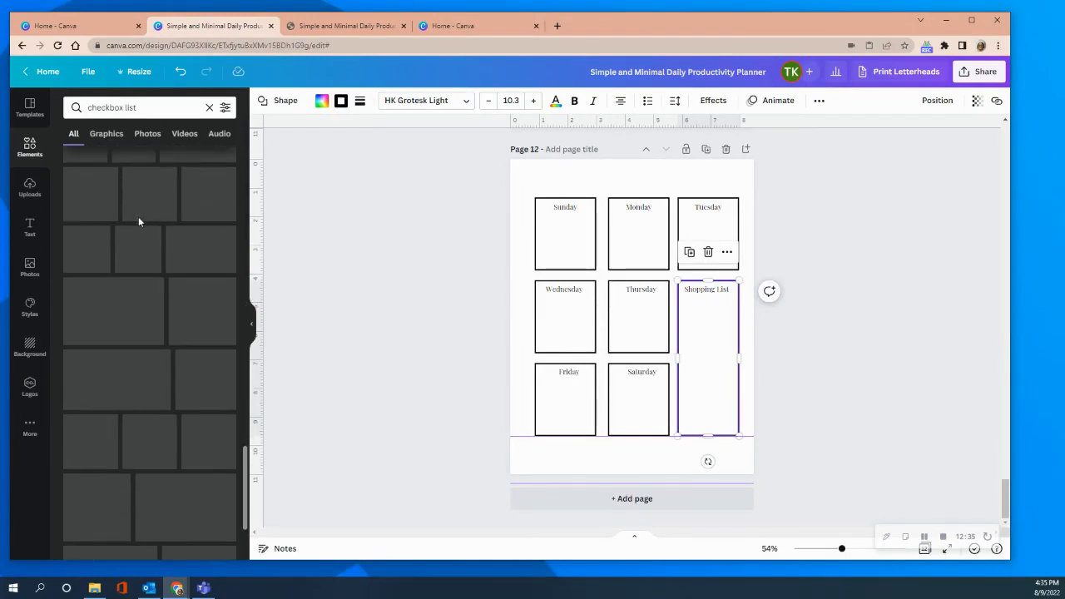
scroll(138, 220, "down", 10)
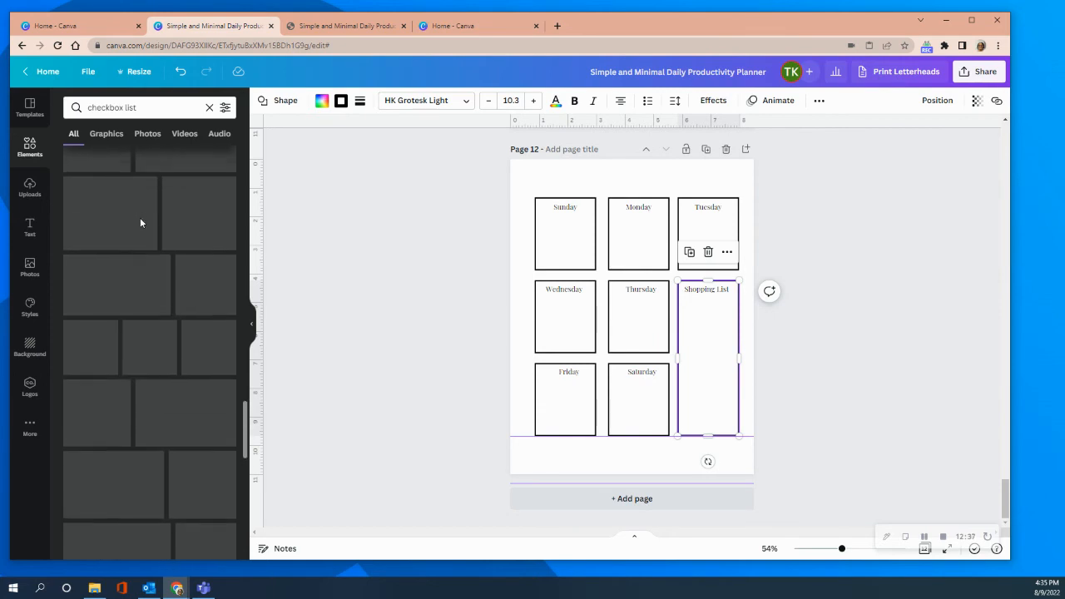
scroll(149, 212, "up", 20)
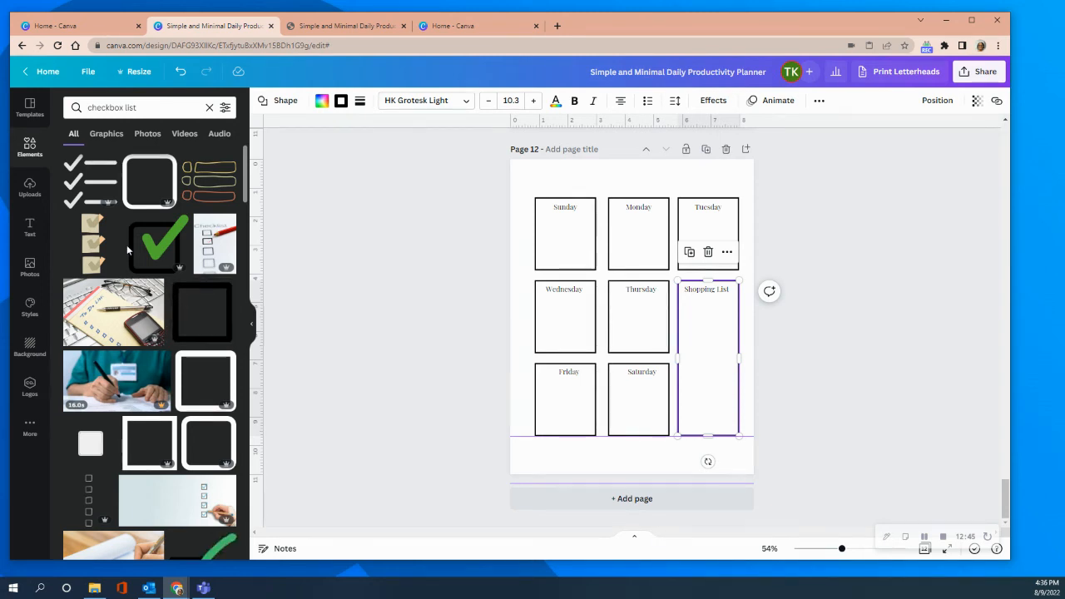
mouse_move(117, 230)
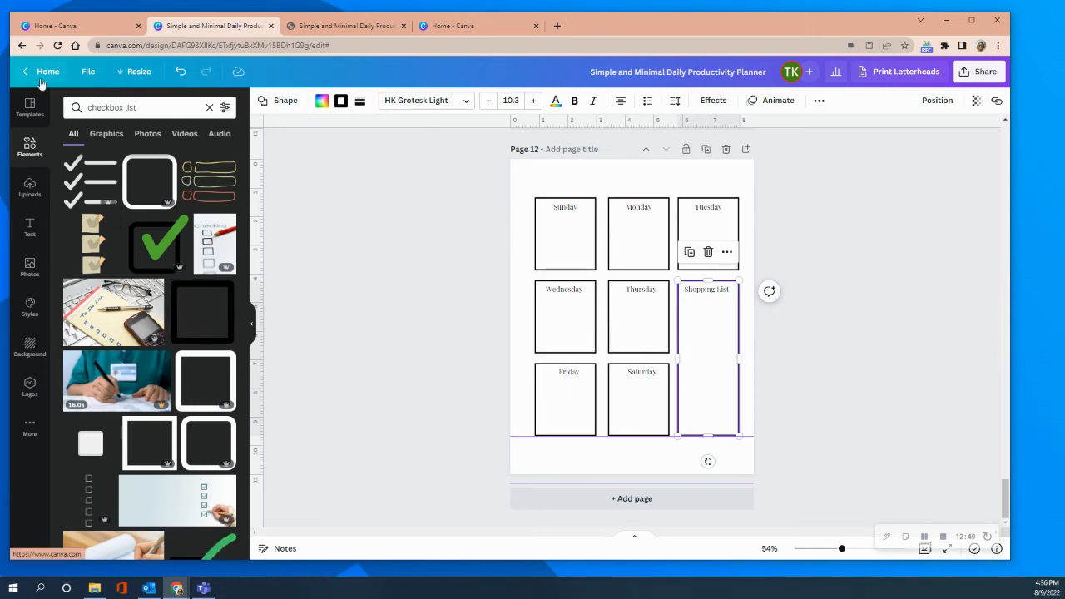
left_click(146, 191)
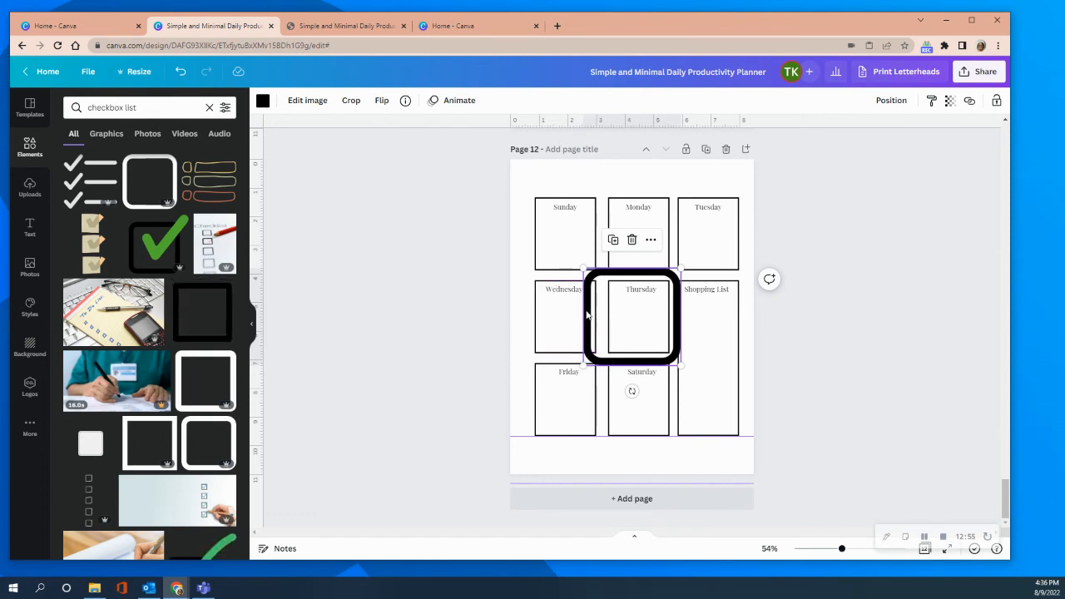
Delete the rounded checkbox outline from the page and search the design elements for "border".
key("Delete")
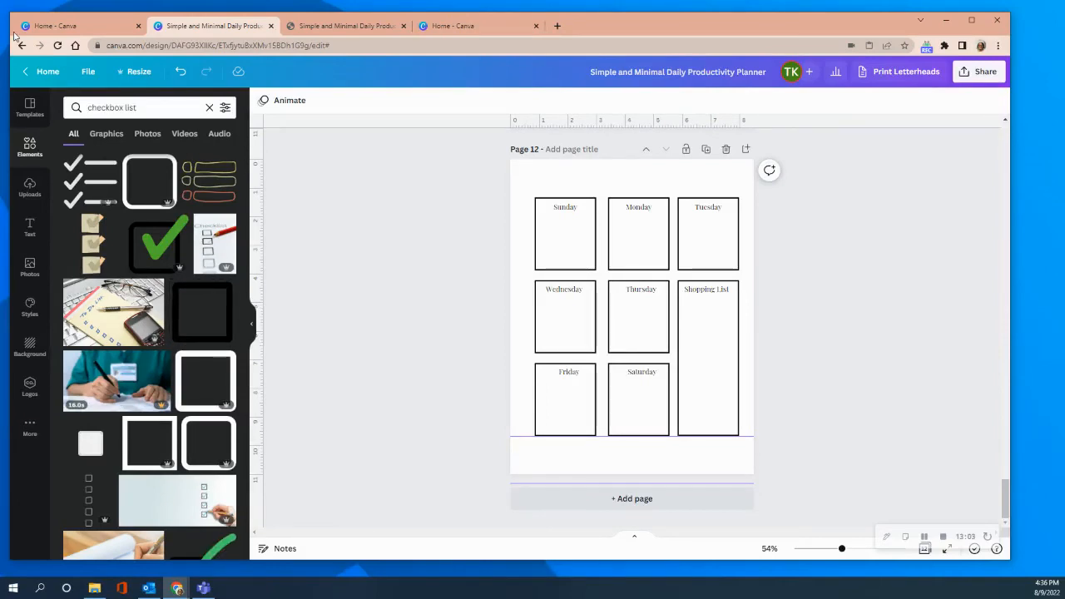
left_click(134, 109)
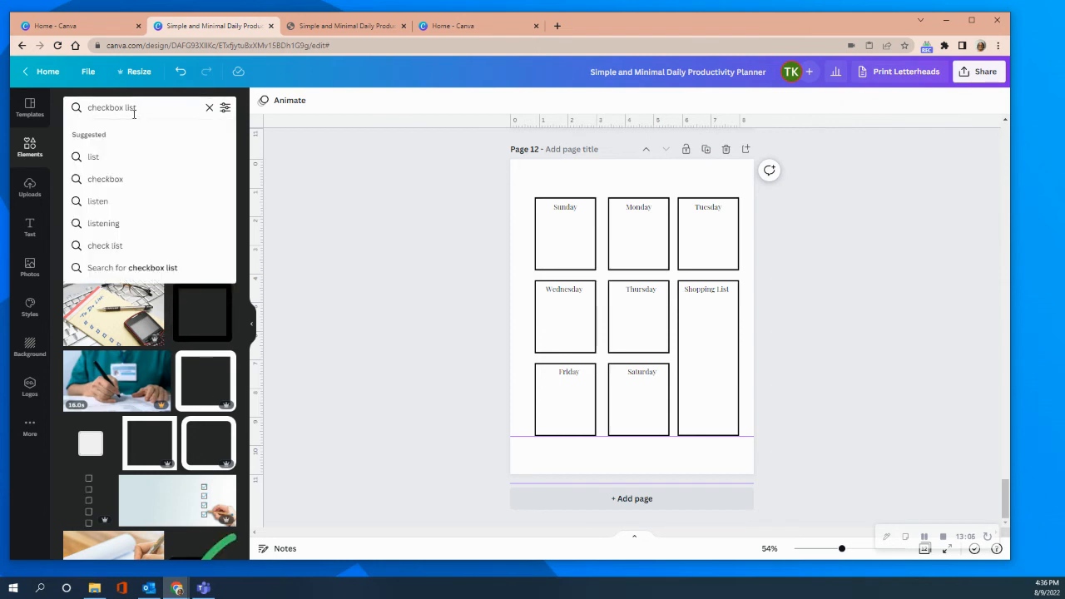
left_click(31, 145)
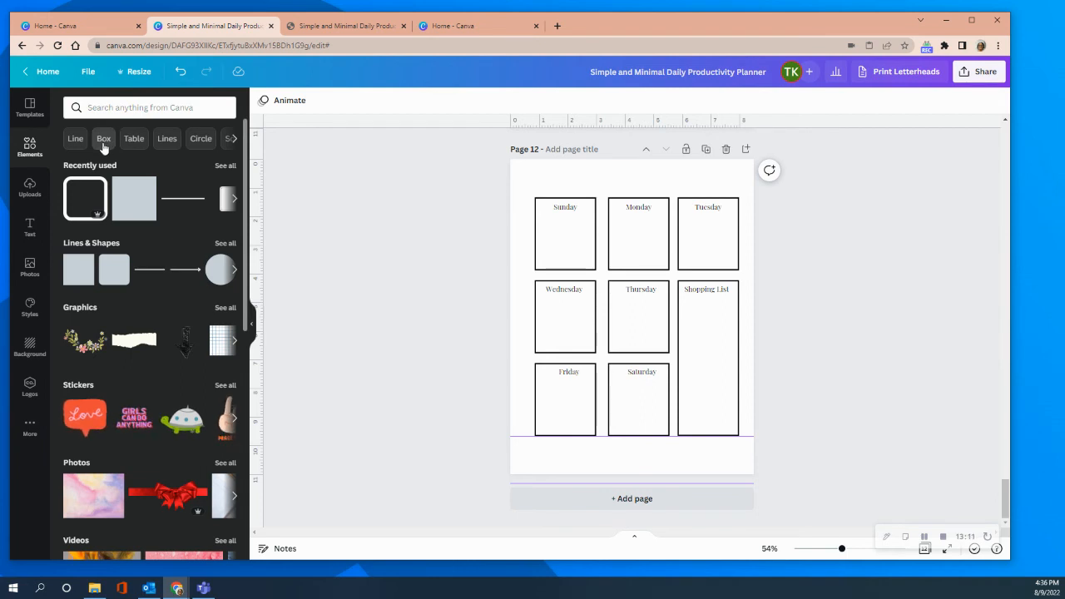
left_click(111, 105)
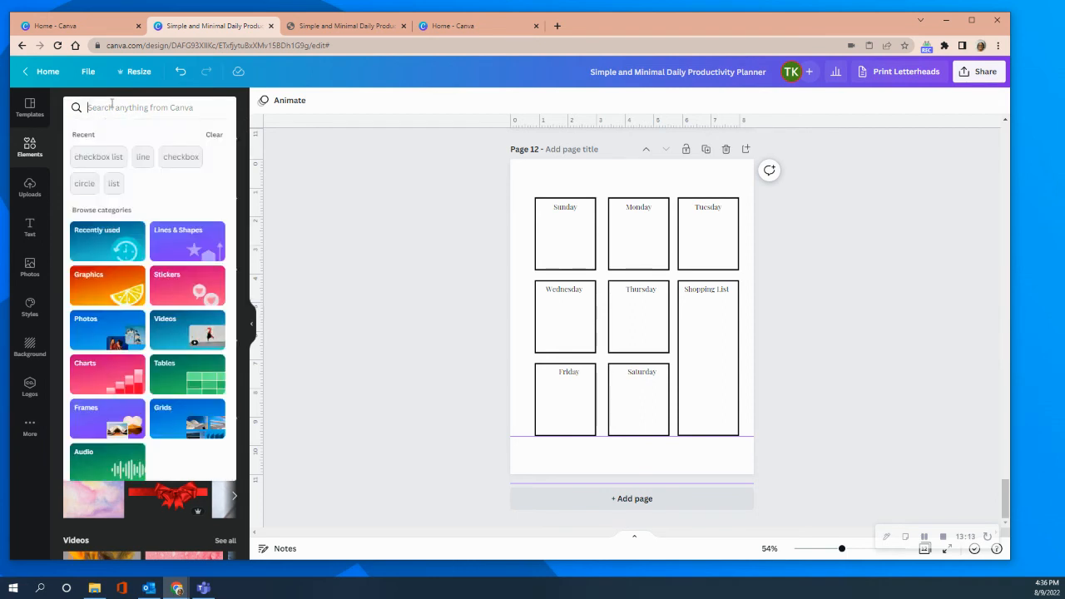
type("bord")
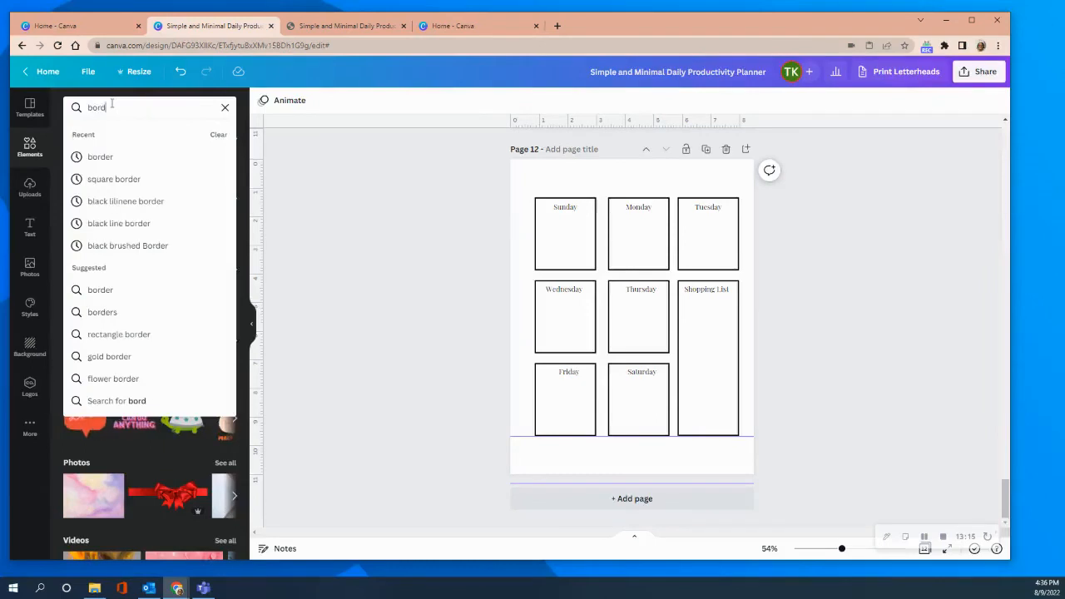
type("er")
key("Return")
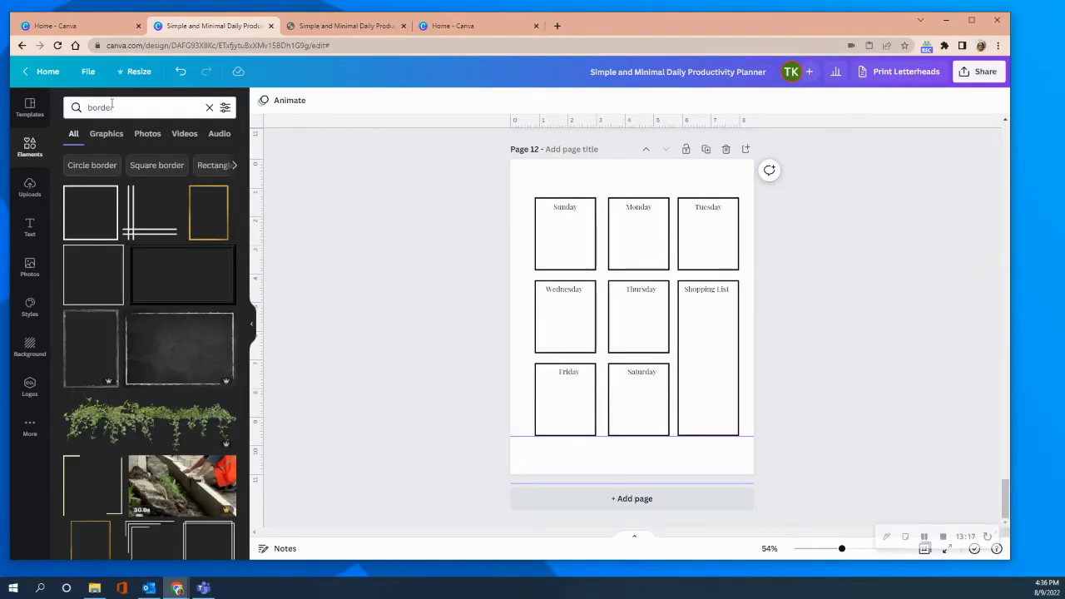
Try a thin square border shrunk to checkbox size beneath the "Shopping List" label, and delete it.
left_click(84, 210)
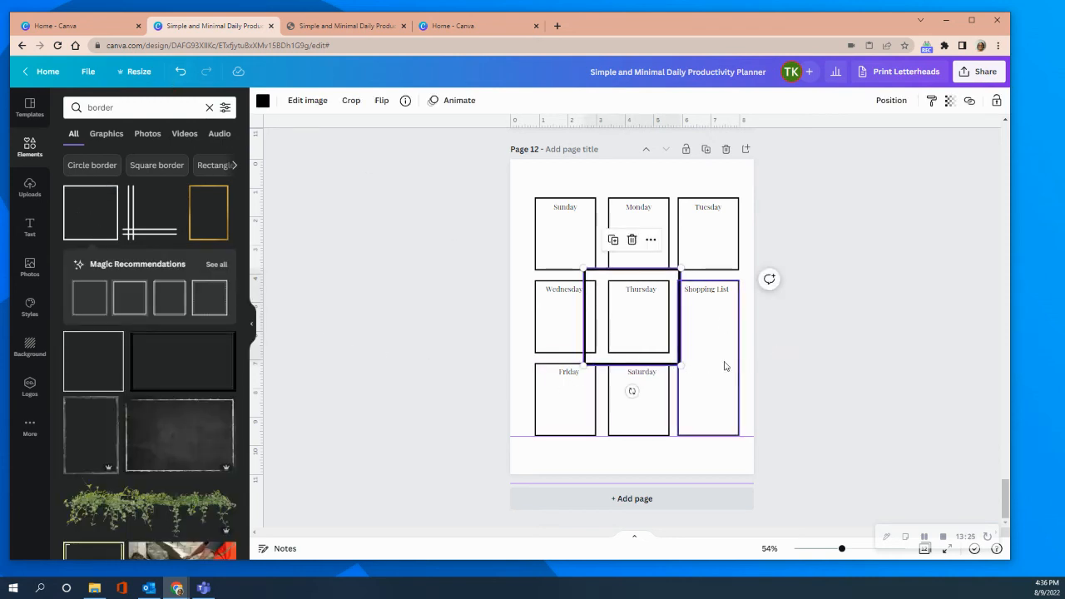
left_click_drag(664, 354, 591, 277)
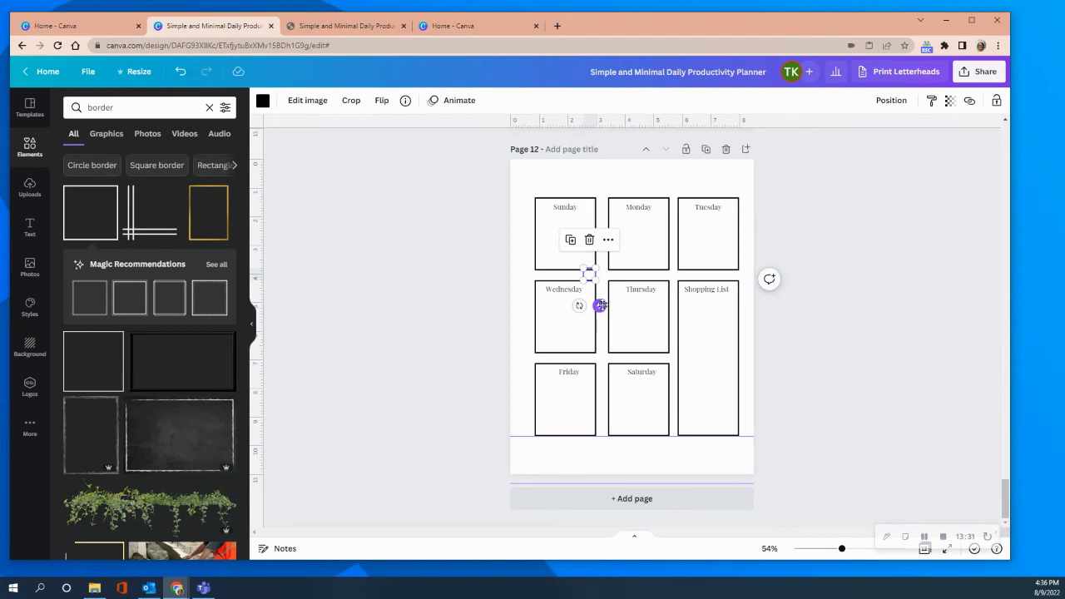
left_click_drag(599, 306, 689, 306)
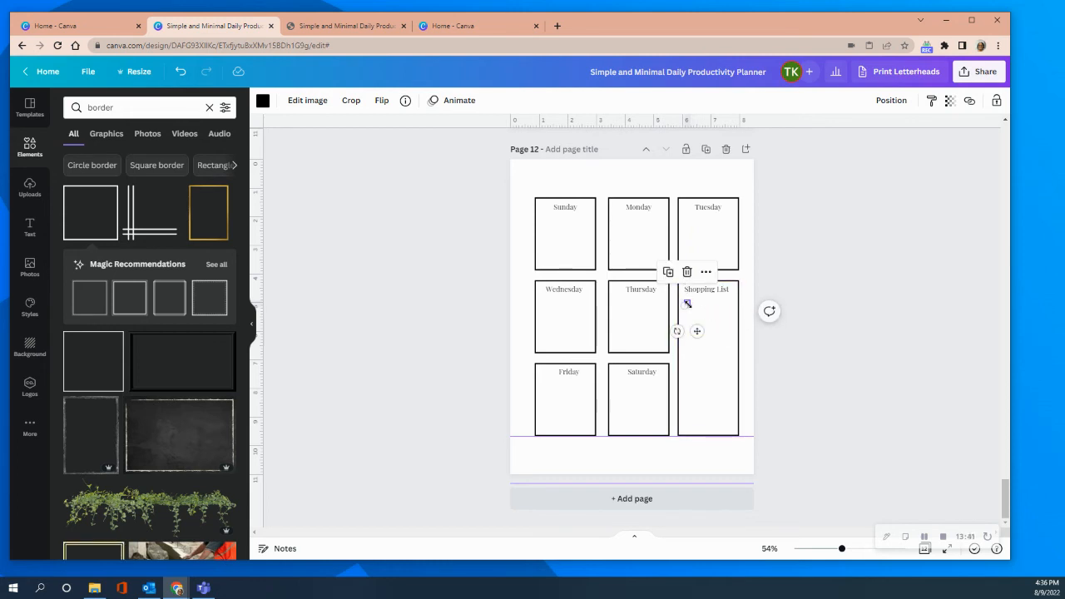
left_click(702, 310)
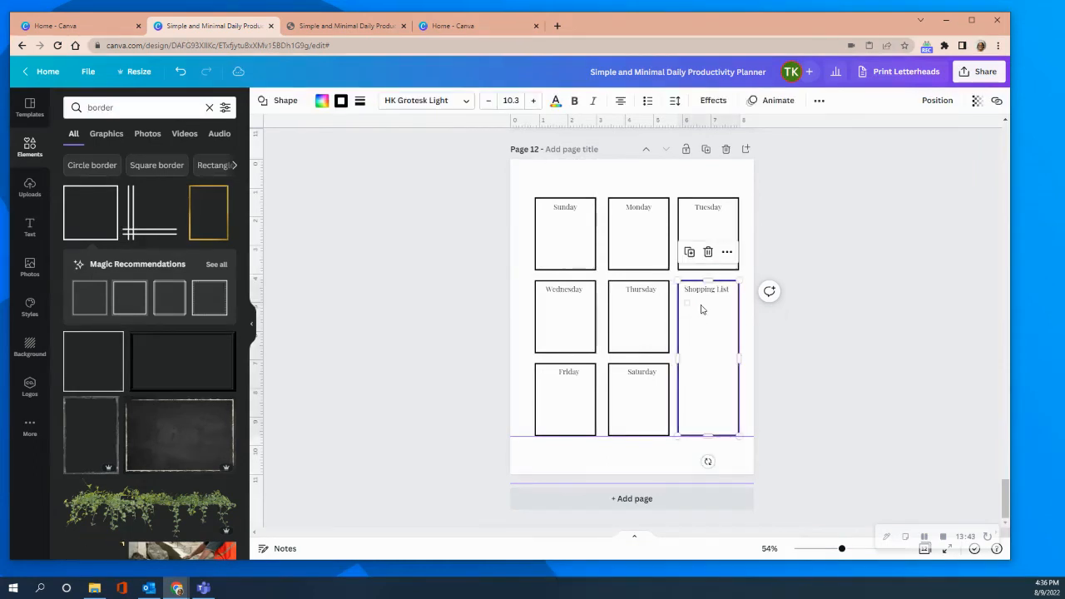
left_click(687, 305)
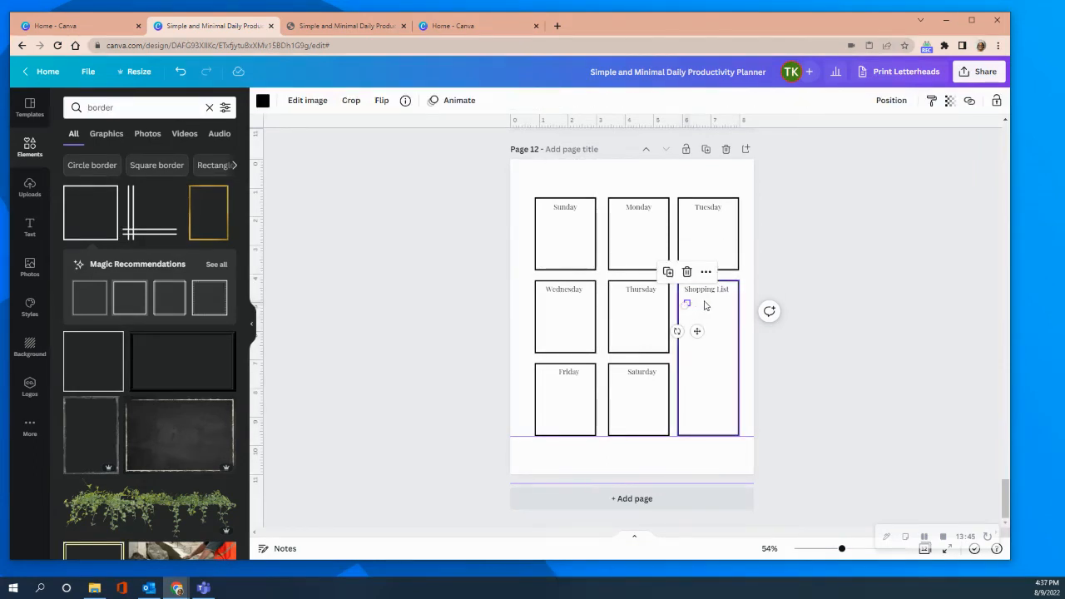
key("Delete")
Search the design elements for "line".
left_click(123, 107)
key("Return")
key("ctrl+a")
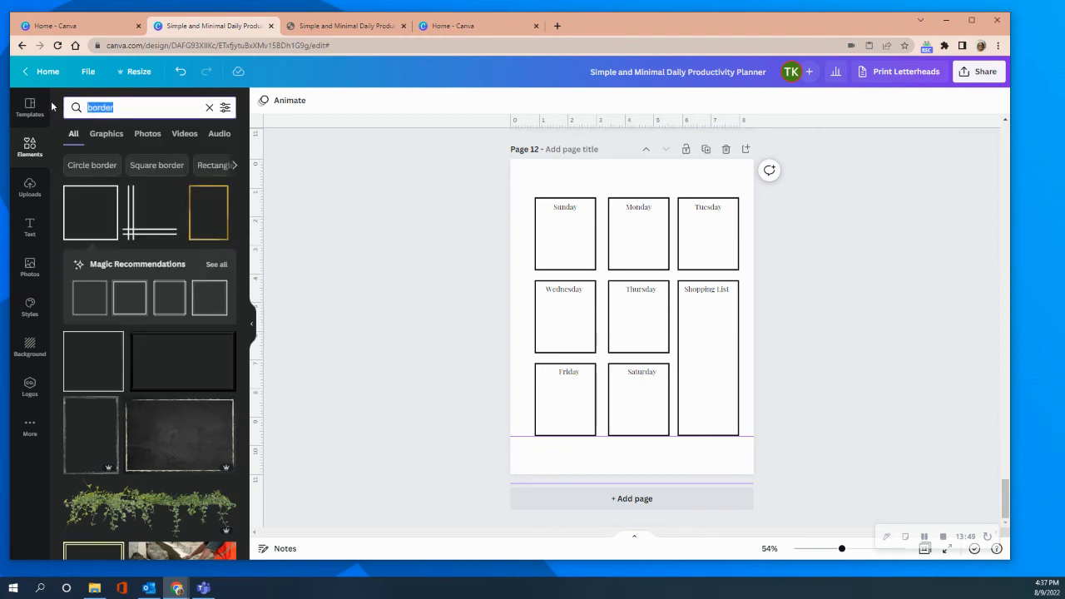
type("linr")
key("BackSpace")
type("e")
key("Return")
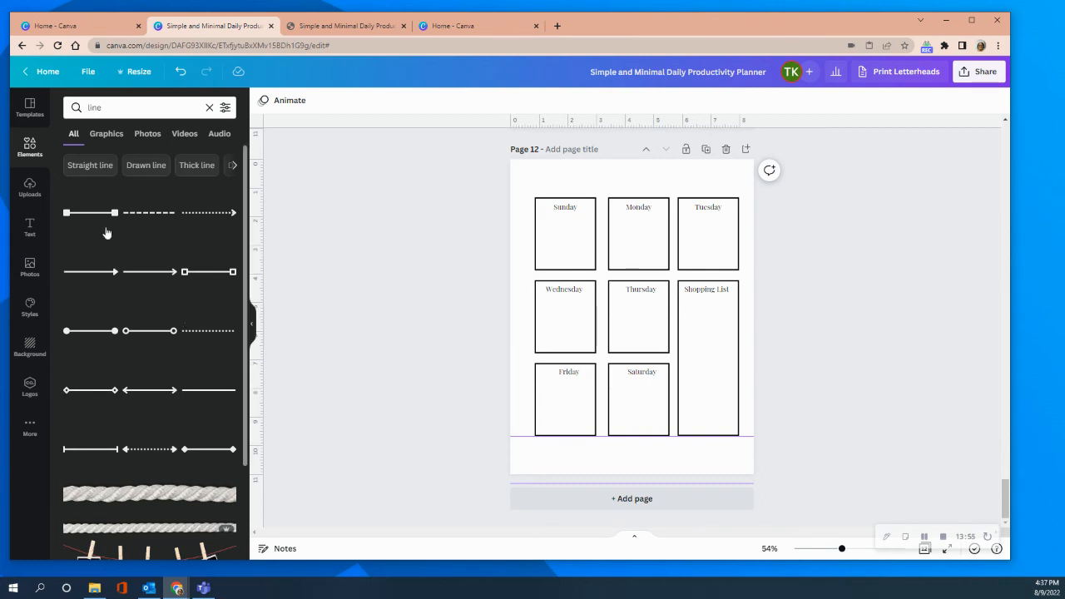
Add the plain straight line and fit it inside the tall box just below the "Shopping List" label.
left_click(196, 392)
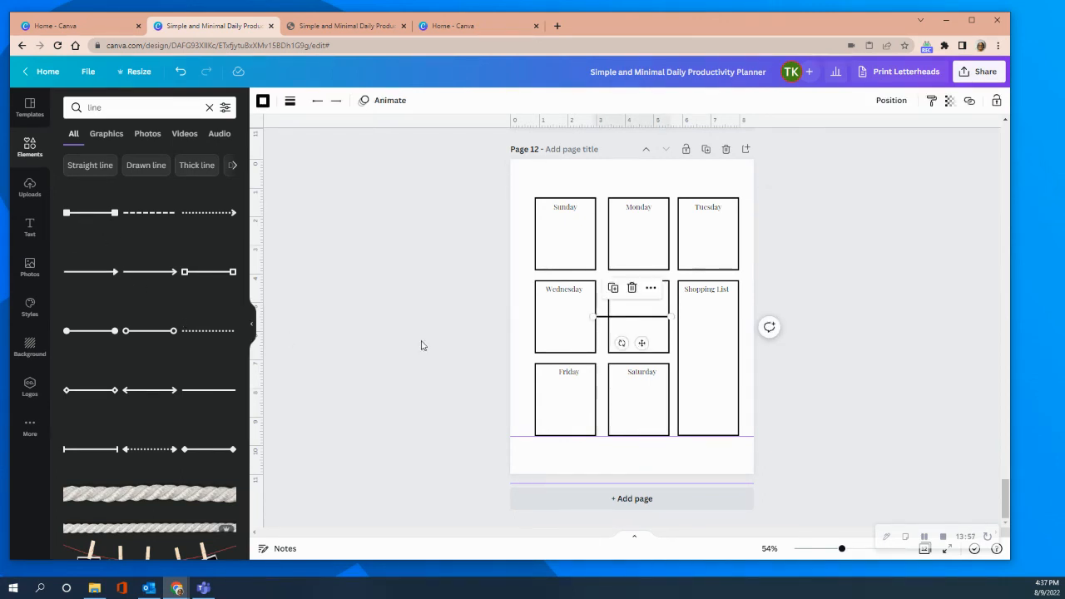
left_click_drag(641, 343, 690, 334)
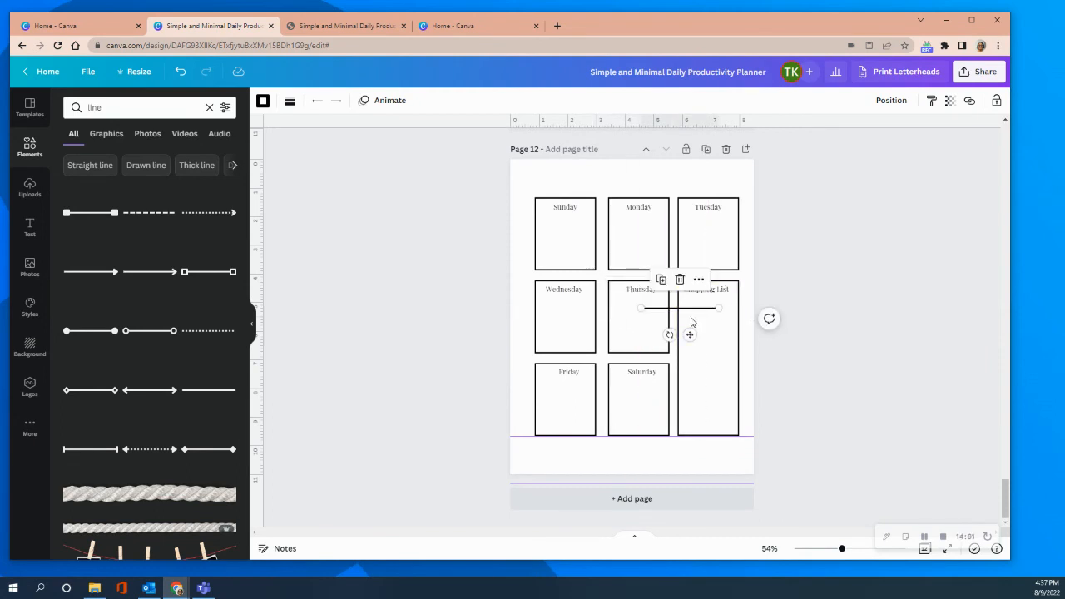
left_click_drag(690, 333, 717, 329)
left_click(769, 313)
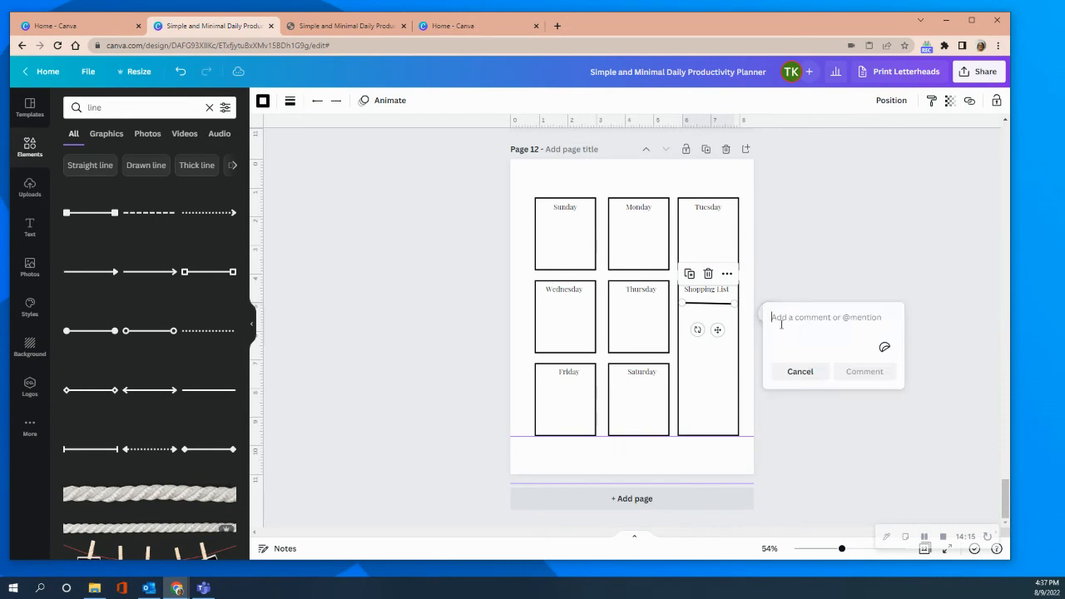
left_click(774, 272)
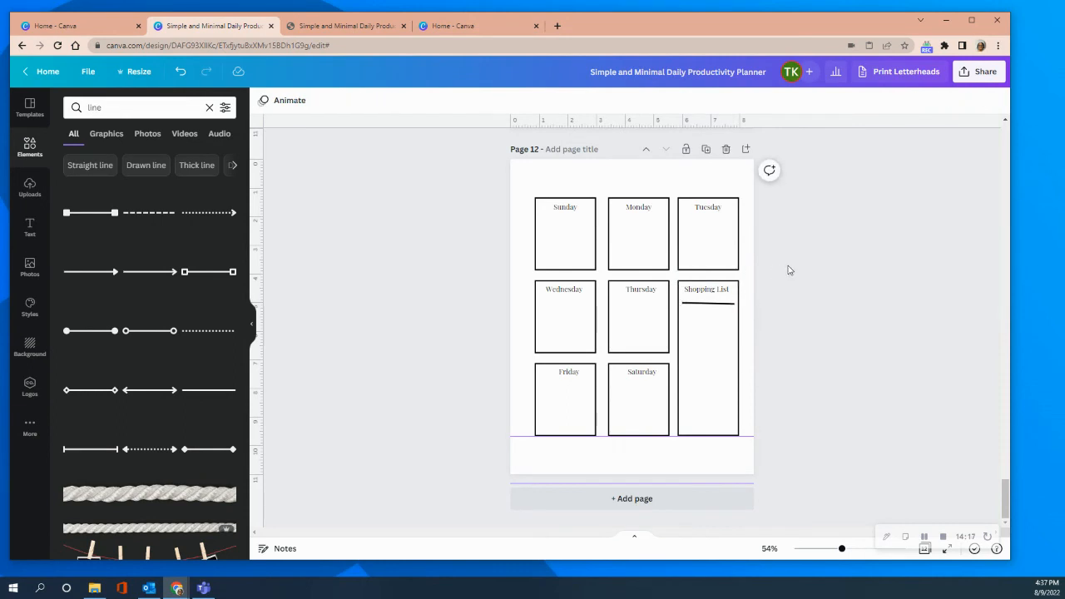
Nudge the line slightly lower beneath the "Shopping List" label.
left_click(723, 306)
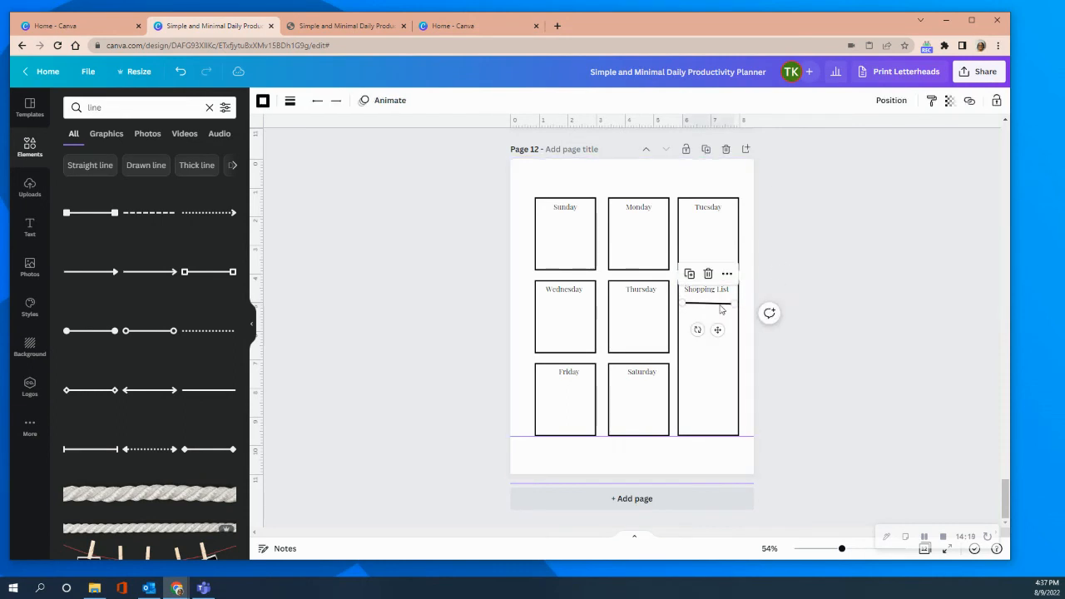
left_click_drag(718, 330, 720, 333)
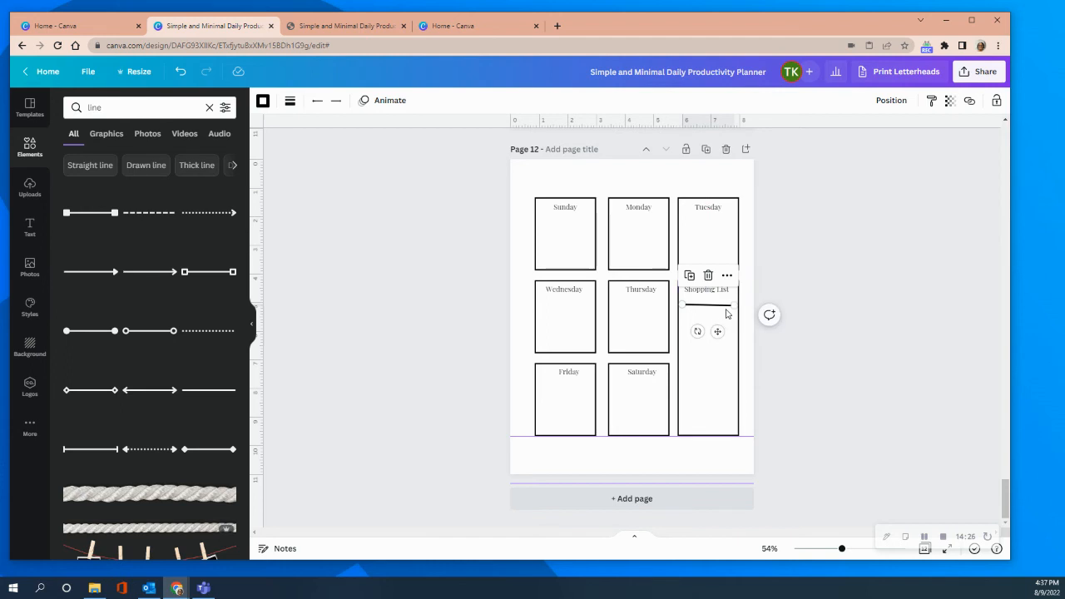
left_click(771, 317)
left_click(785, 285)
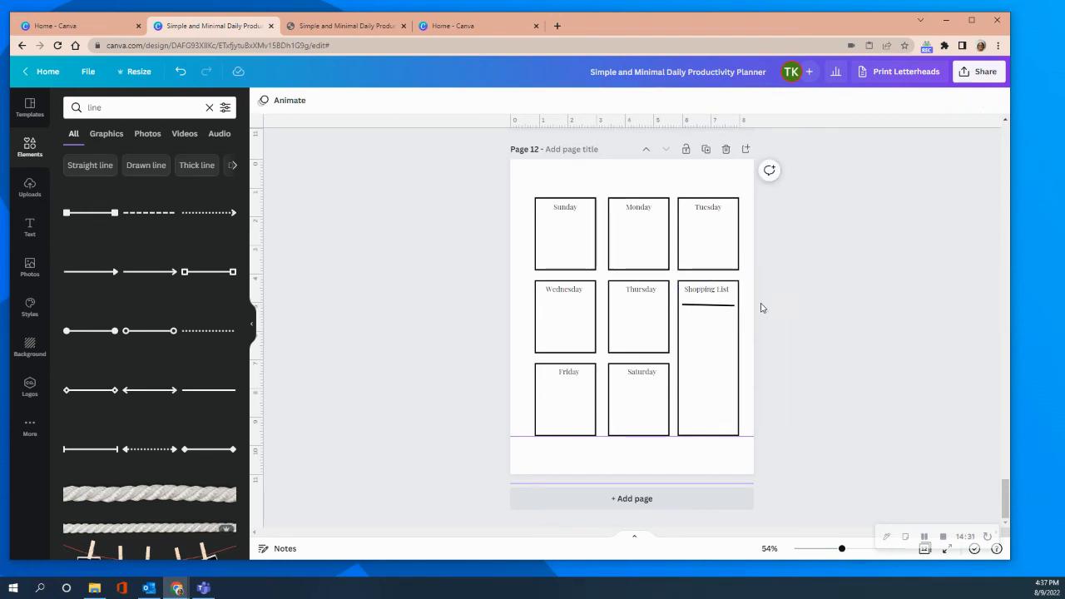
left_click(724, 305)
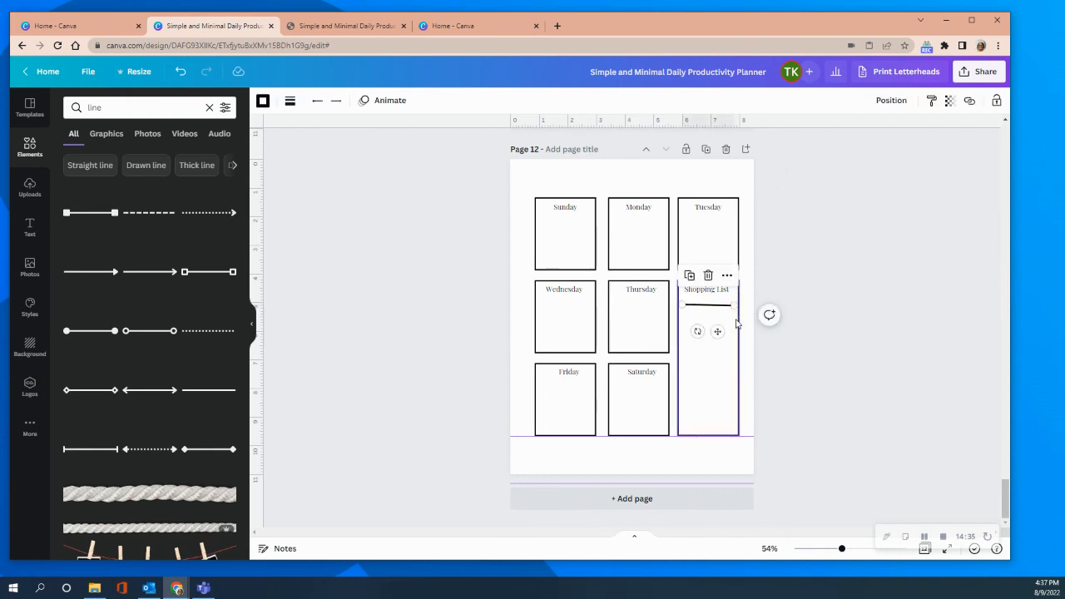
left_click(767, 313)
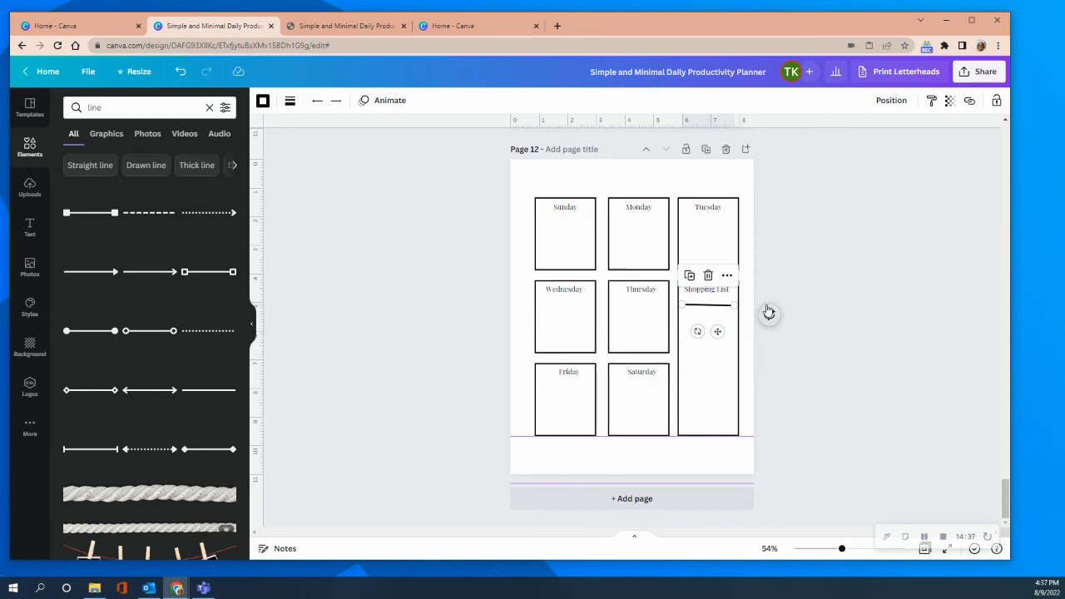
left_click(799, 257)
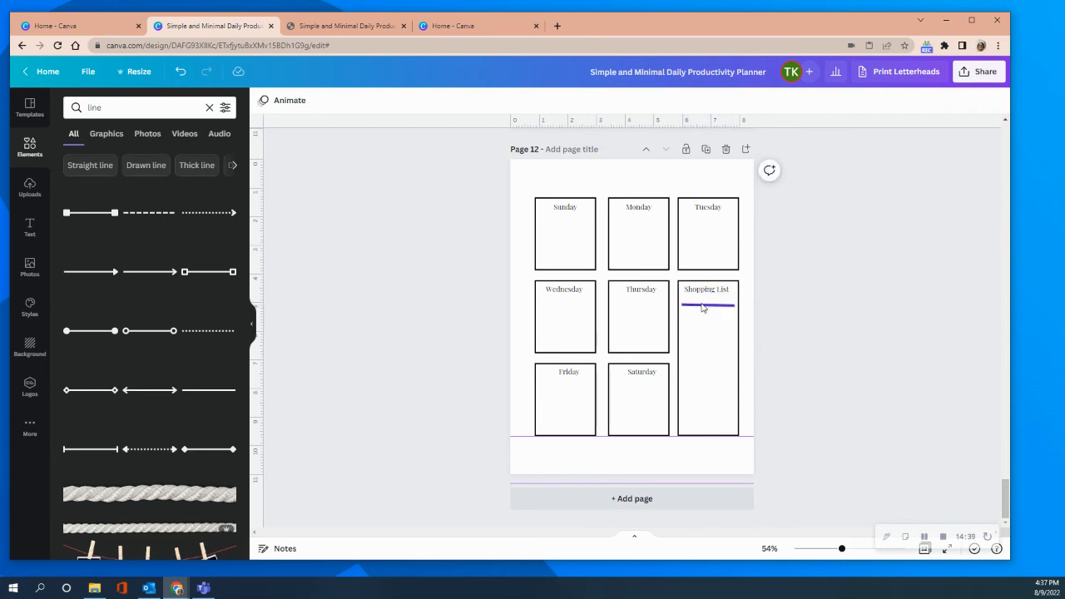
Copy the line and paste two copies, stacking them below it as the second and third Shopping List lines.
right_click(703, 307)
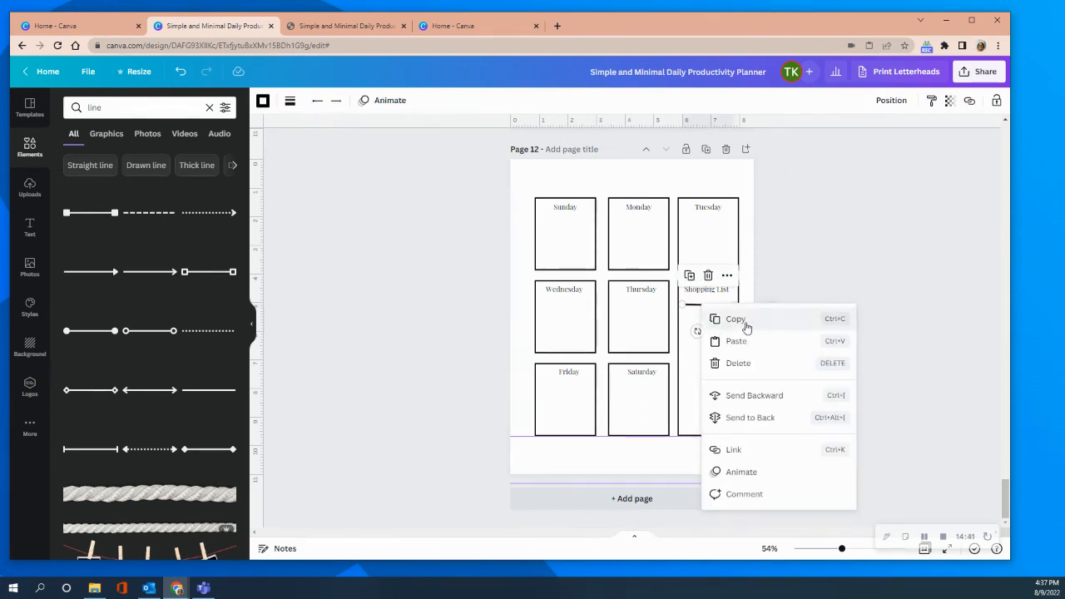
left_click(749, 325)
right_click(710, 308)
left_click(732, 340)
left_click_drag(721, 335, 712, 339)
right_click(713, 337)
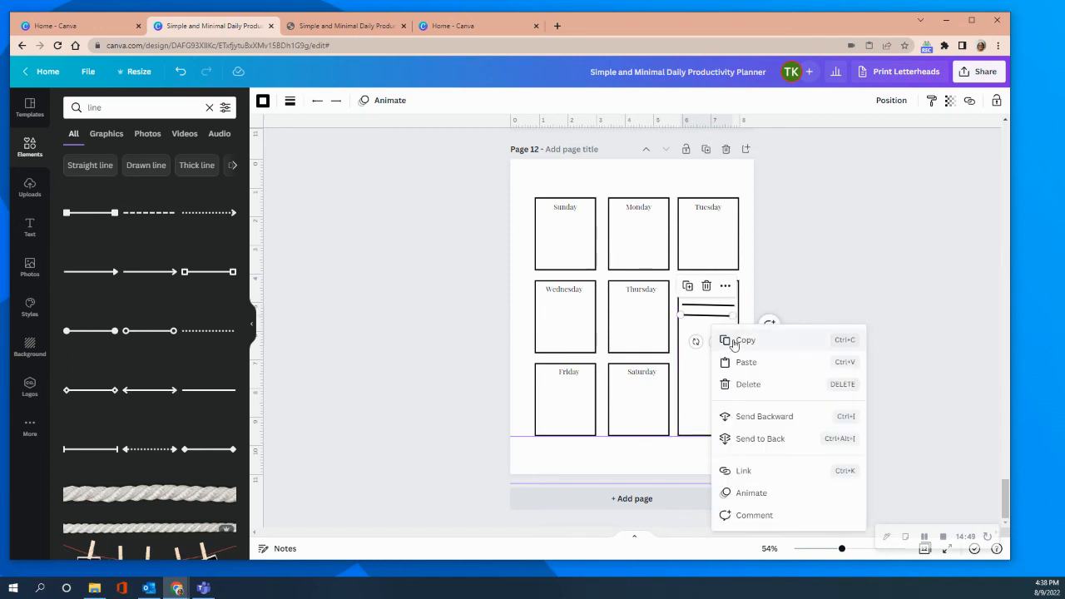
left_click(744, 363)
left_click_drag(721, 336, 716, 352)
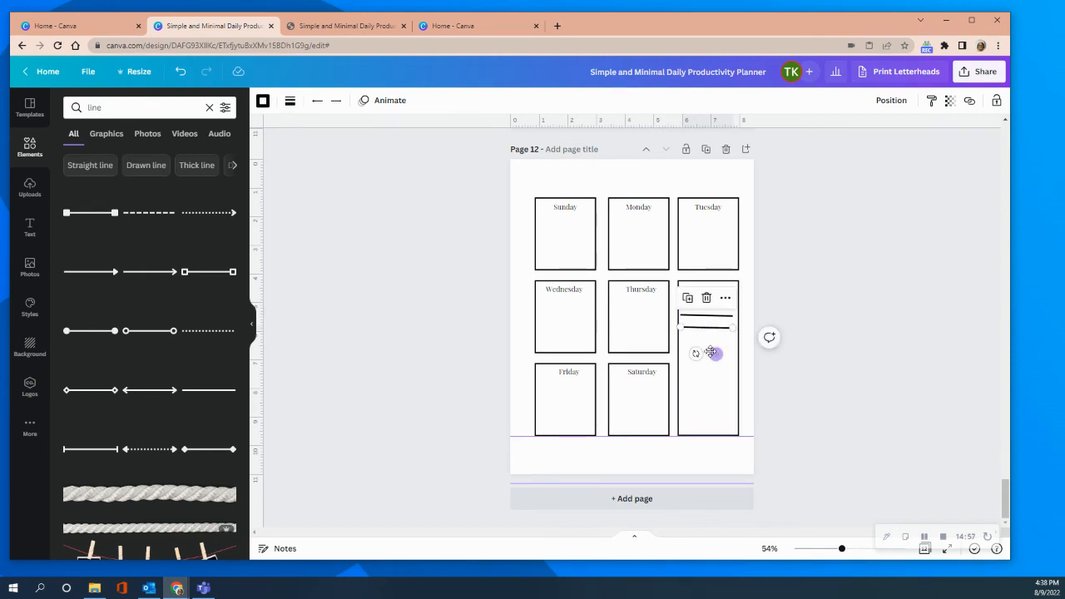
Paste two more copies of the line and place them with even spacing as the fourth and fifth Shopping List lines.
right_click(723, 341)
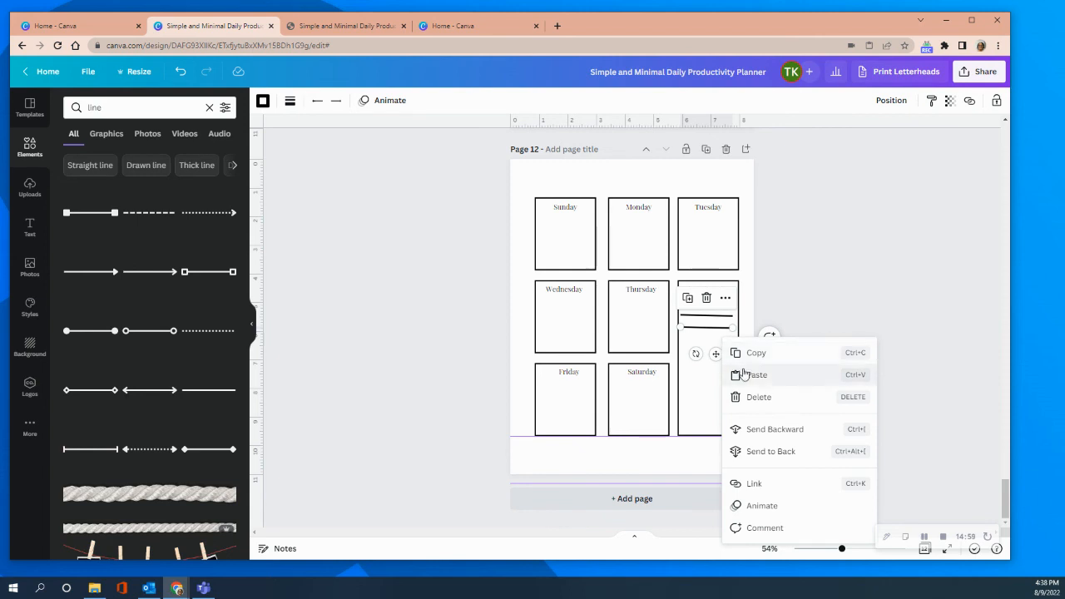
left_click(725, 374)
left_click_drag(721, 336, 713, 364)
left_click(714, 375)
right_click(716, 353)
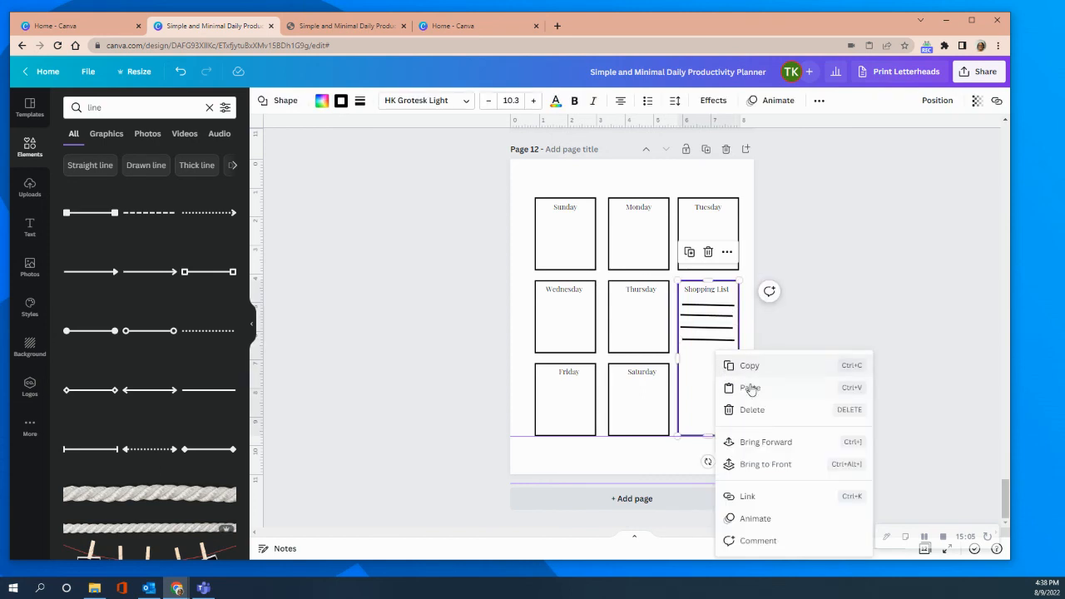
left_click(751, 389)
left_click_drag(721, 337, 706, 375)
left_click(699, 391)
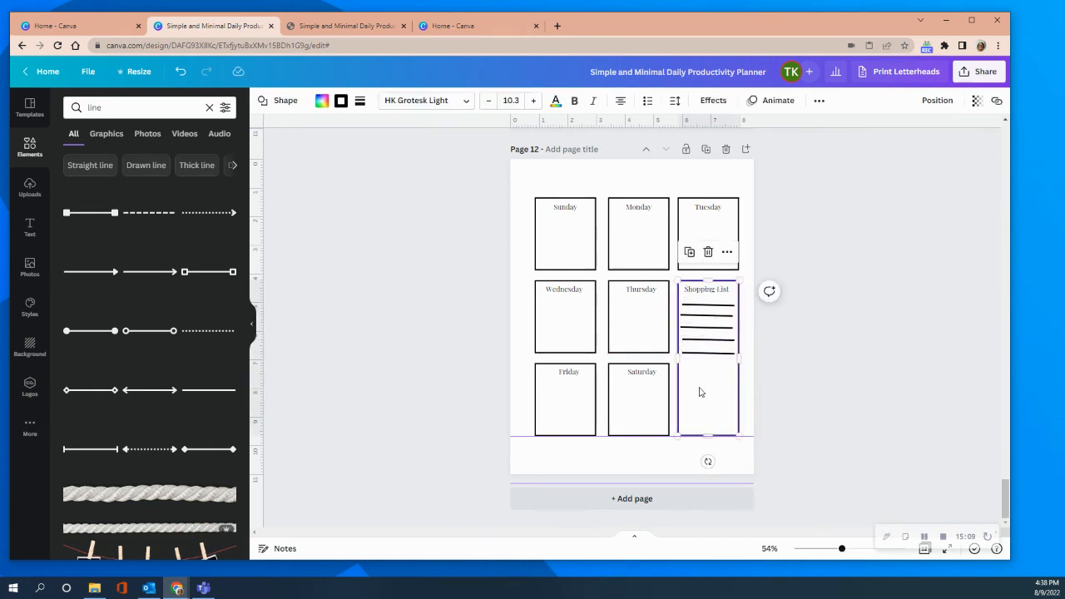
Paste three more line copies and place two of them below the fifth line as the sixth and seventh Shopping List lines.
right_click(701, 391)
left_click(726, 395)
left_click_drag(721, 335, 718, 390)
left_click(705, 390)
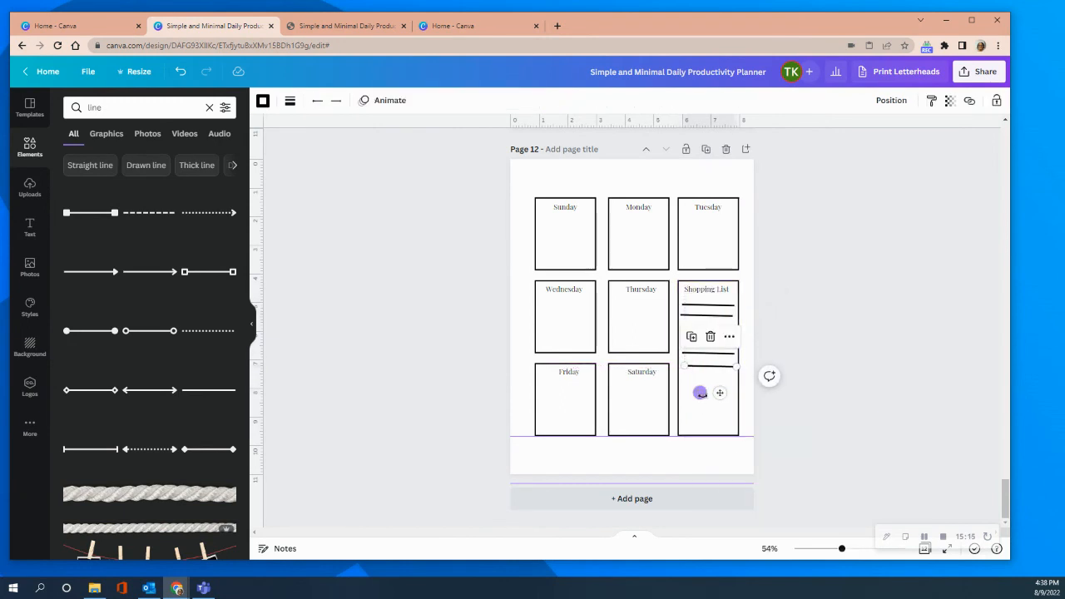
right_click(699, 394)
left_click(726, 392)
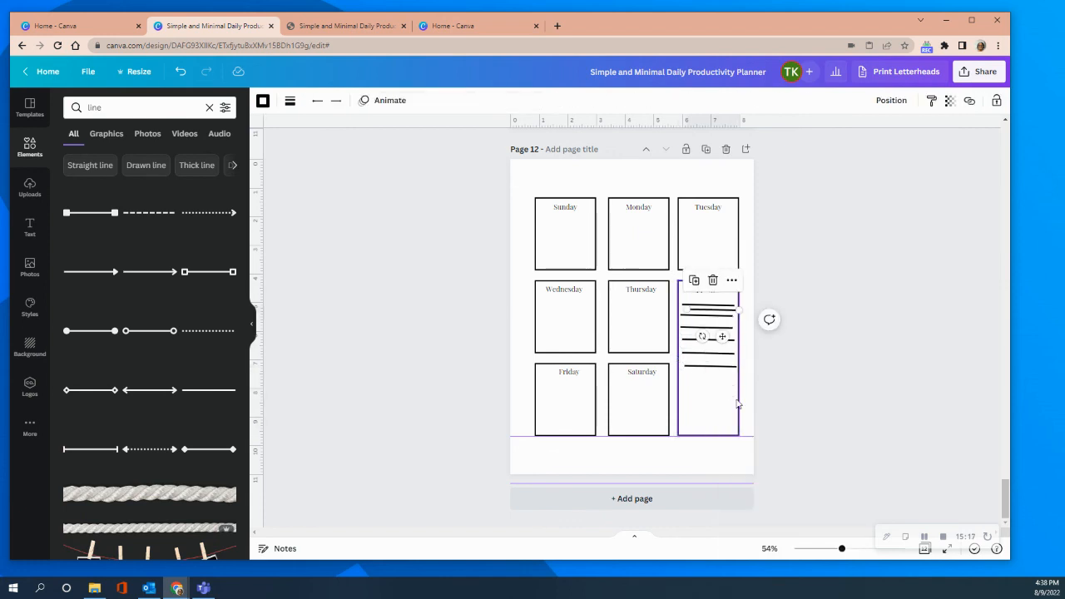
left_click(703, 393)
right_click(700, 392)
left_click(726, 392)
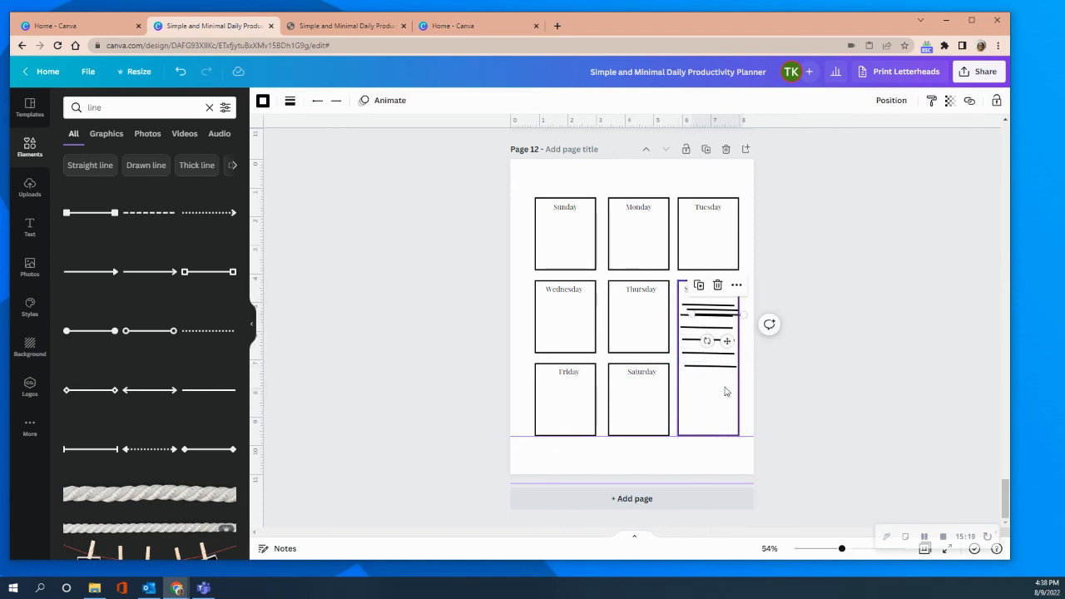
left_click_drag(725, 343, 713, 407)
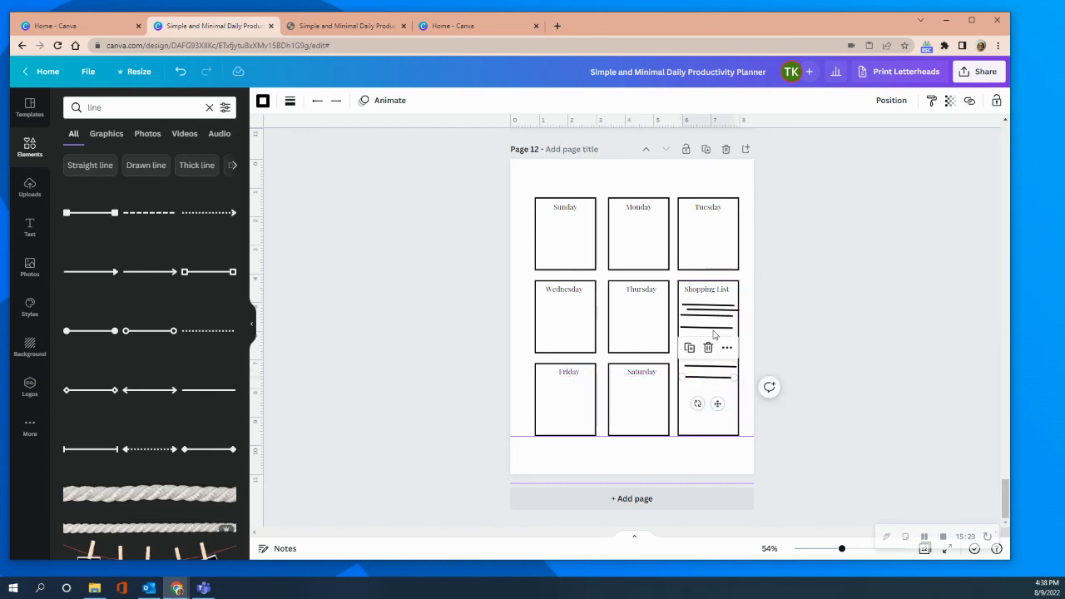
Shorten the leftover line copy to about 1.7 in and place it below the seventh line as the eighth Shopping List line.
left_click(737, 311)
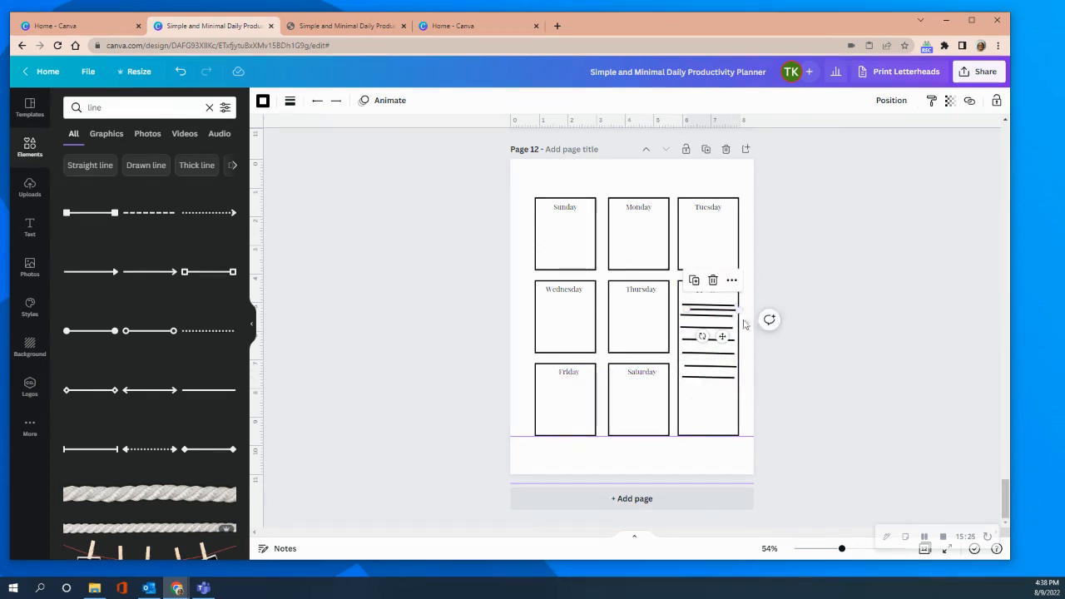
mouse_move(738, 306)
left_mouse_down()
mouse_move(736, 393)
mouse_move(732, 320)
mouse_move(742, 318)
left_mouse_up()
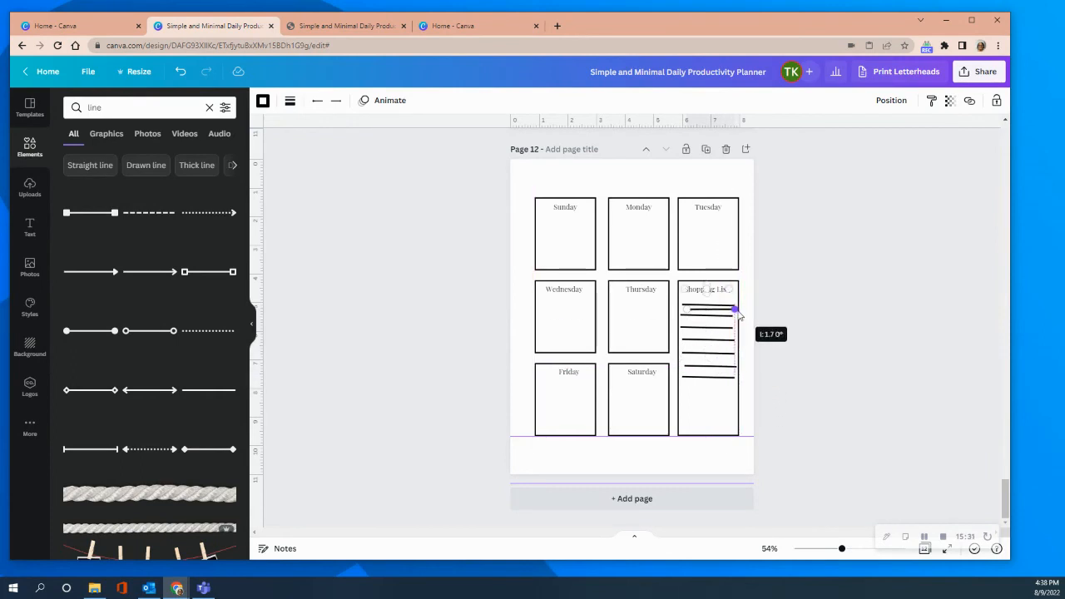
left_click_drag(740, 317, 717, 416)
left_click(790, 297)
left_click(714, 316)
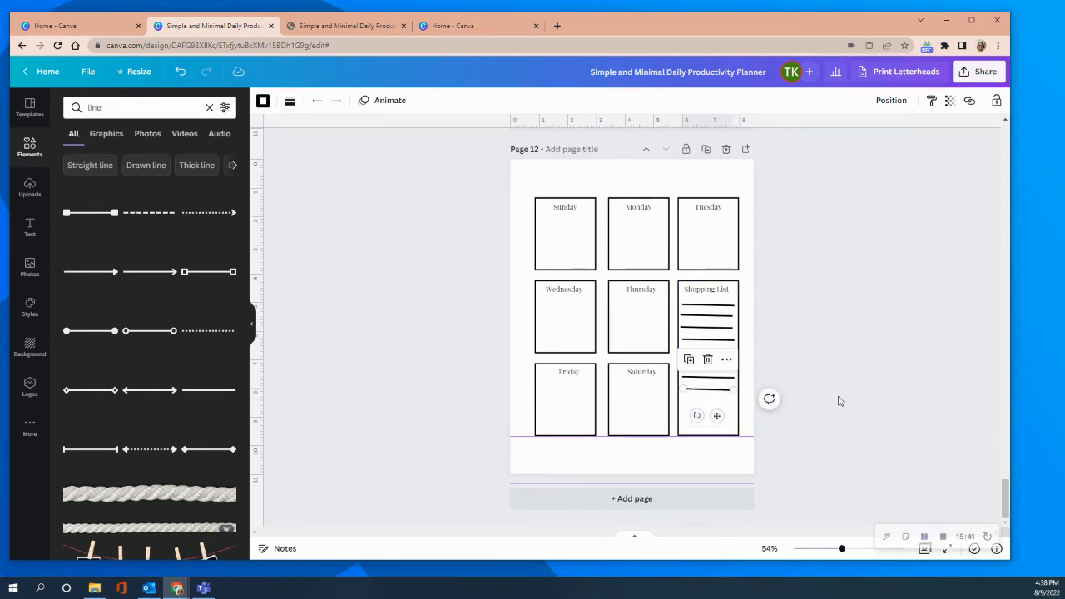
Paste three more line copies and stack them with even spacing as the ninth, tenth and eleventh Shopping List lines.
left_click(714, 408)
right_click(714, 407)
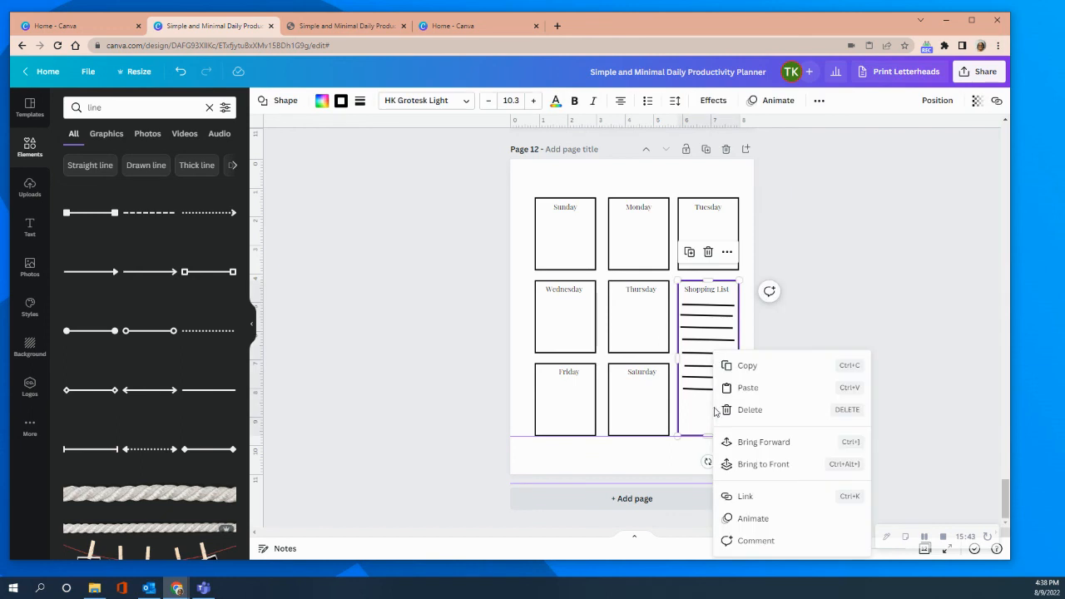
left_click(748, 387)
left_click_drag(722, 336, 717, 429)
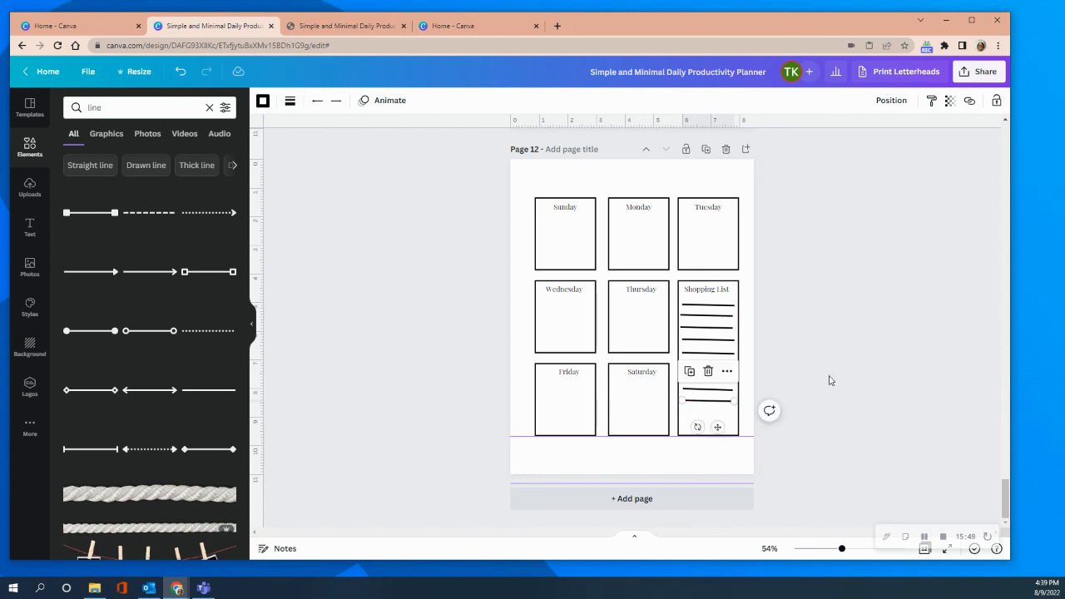
right_click(829, 369)
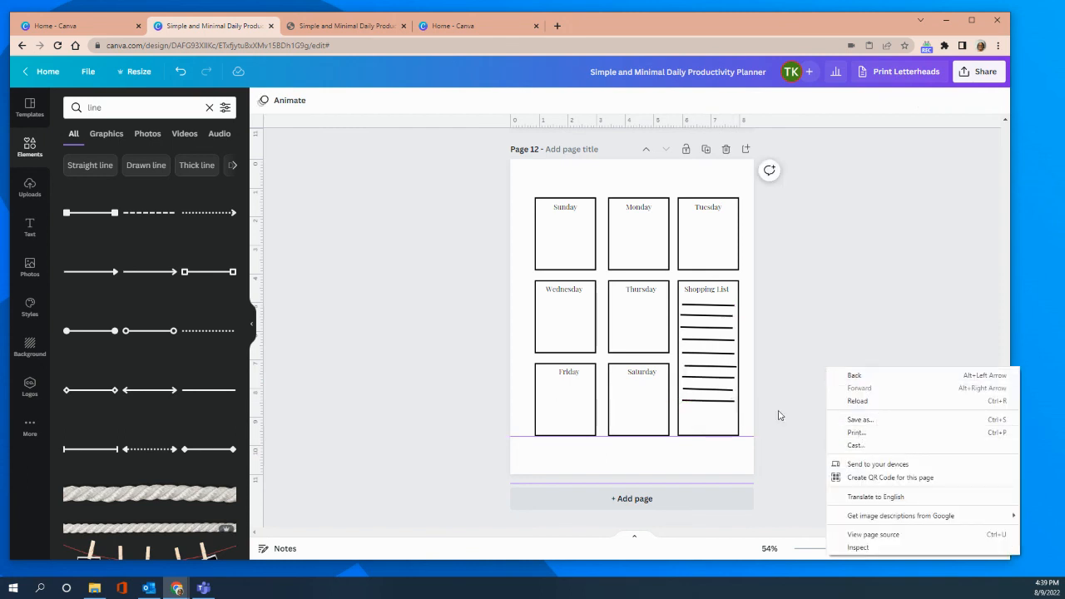
right_click(708, 425)
left_click(739, 388)
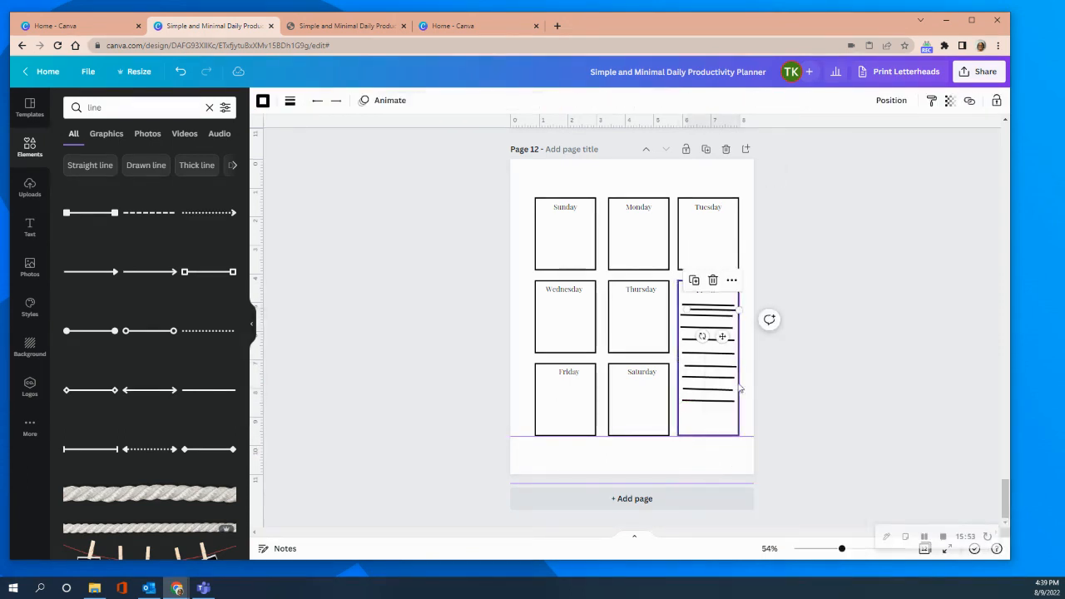
left_click_drag(724, 338, 721, 442)
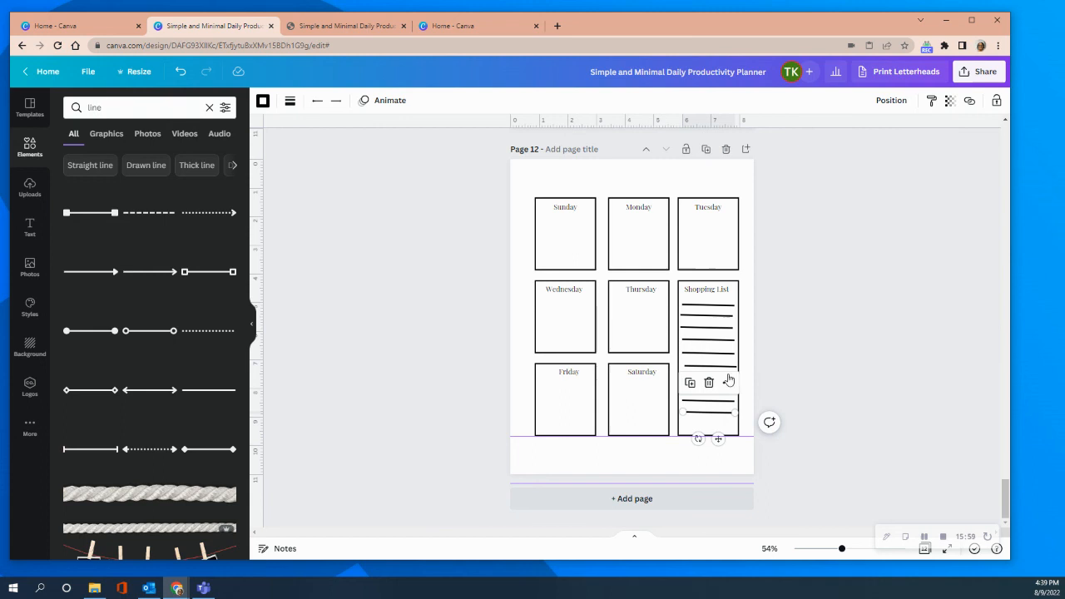
right_click(742, 317)
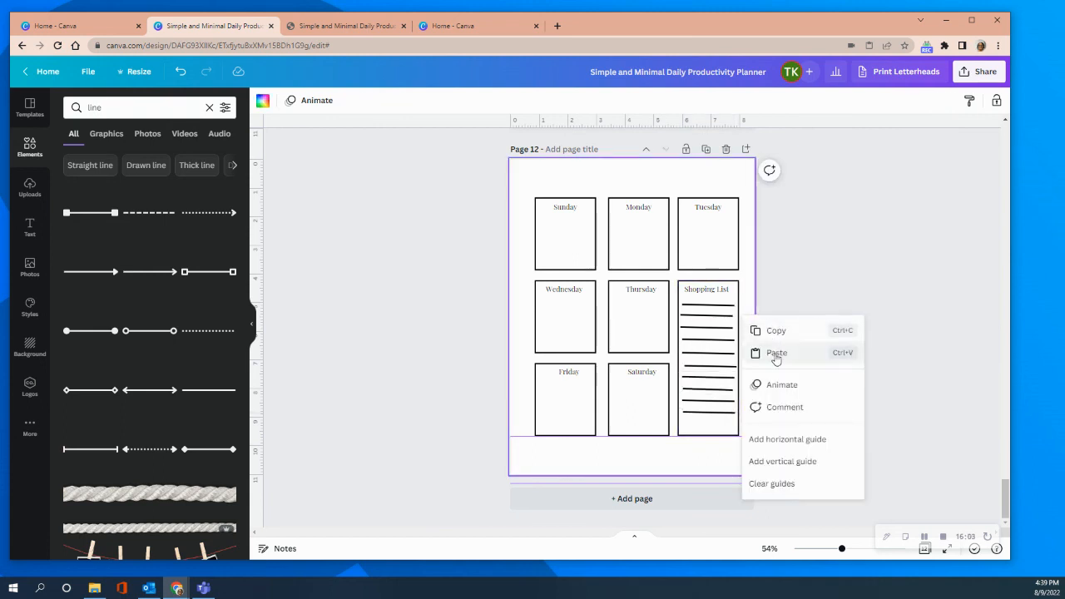
left_click(776, 353)
left_click_drag(721, 337, 716, 454)
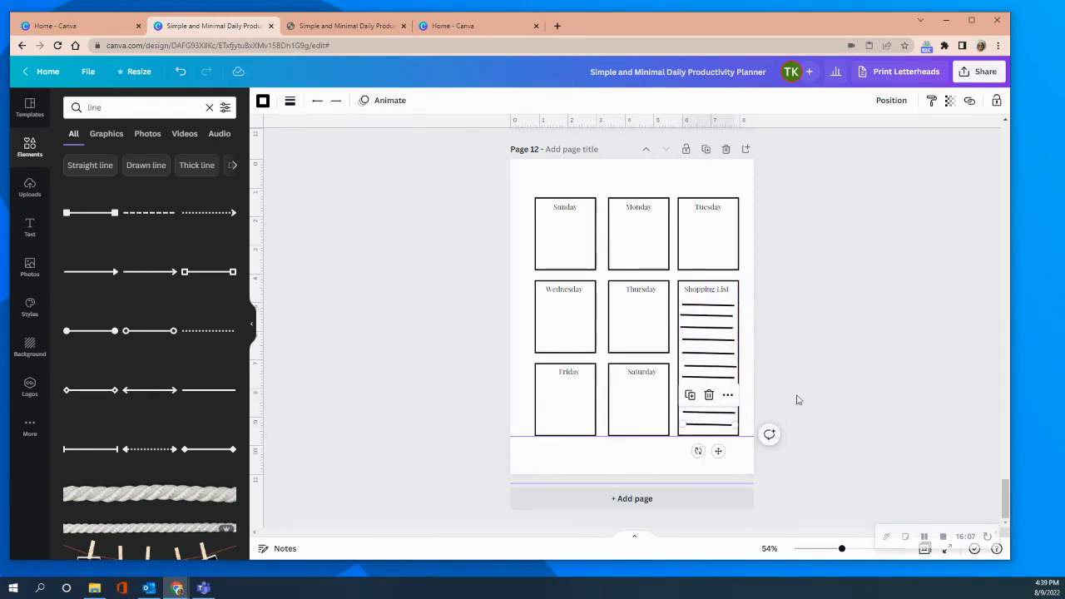
left_click(811, 326)
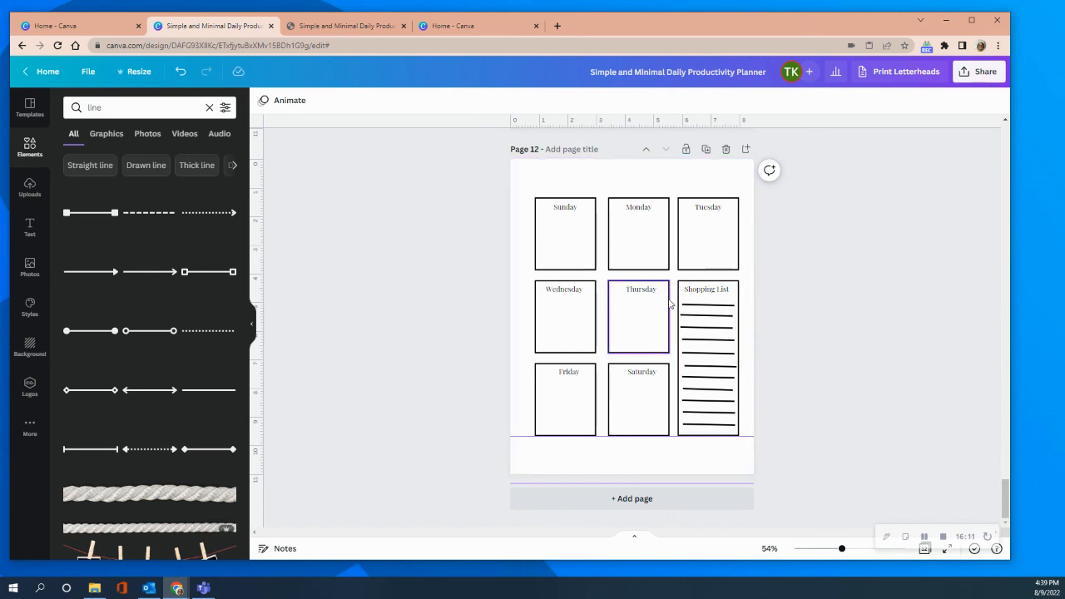
Space the selected Shopping List box and its lines evenly in the vertical direction, and delete the line overlapping the "Shopping List" label.
left_click_drag(674, 301, 750, 443)
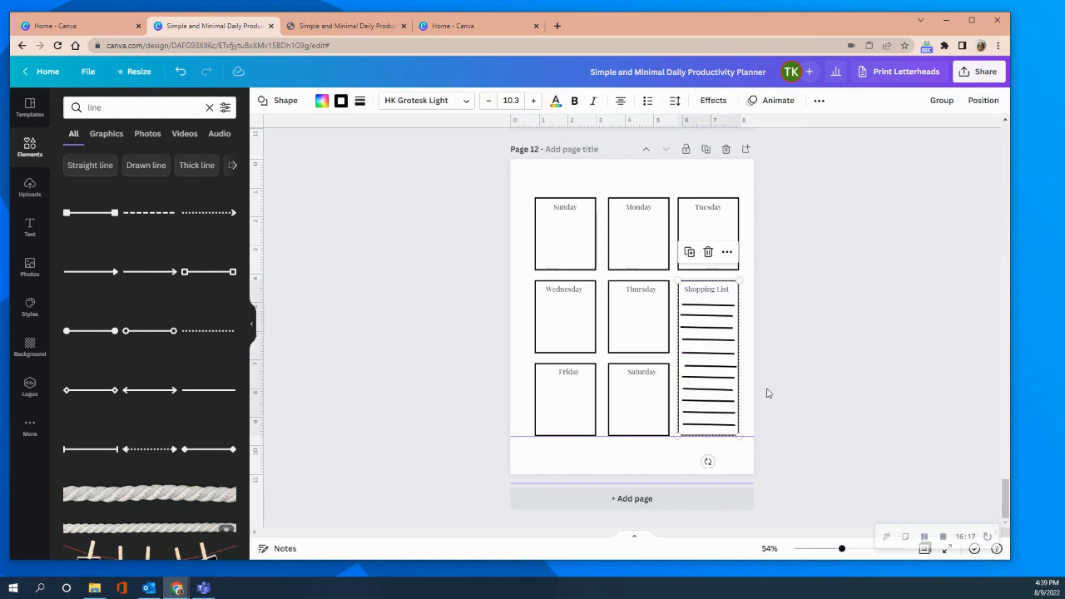
left_click(977, 105)
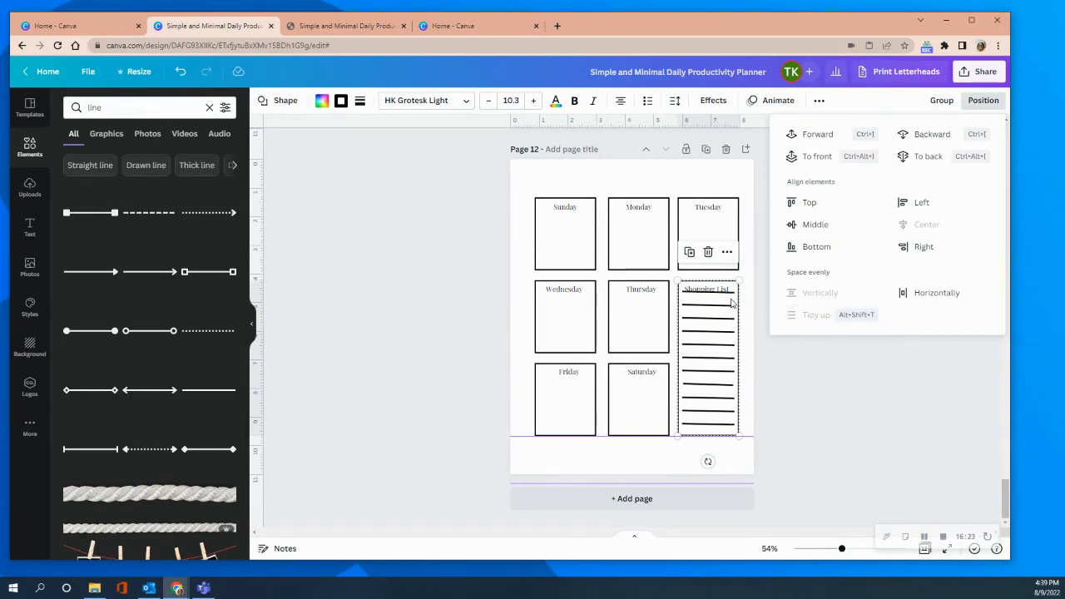
left_click(768, 376)
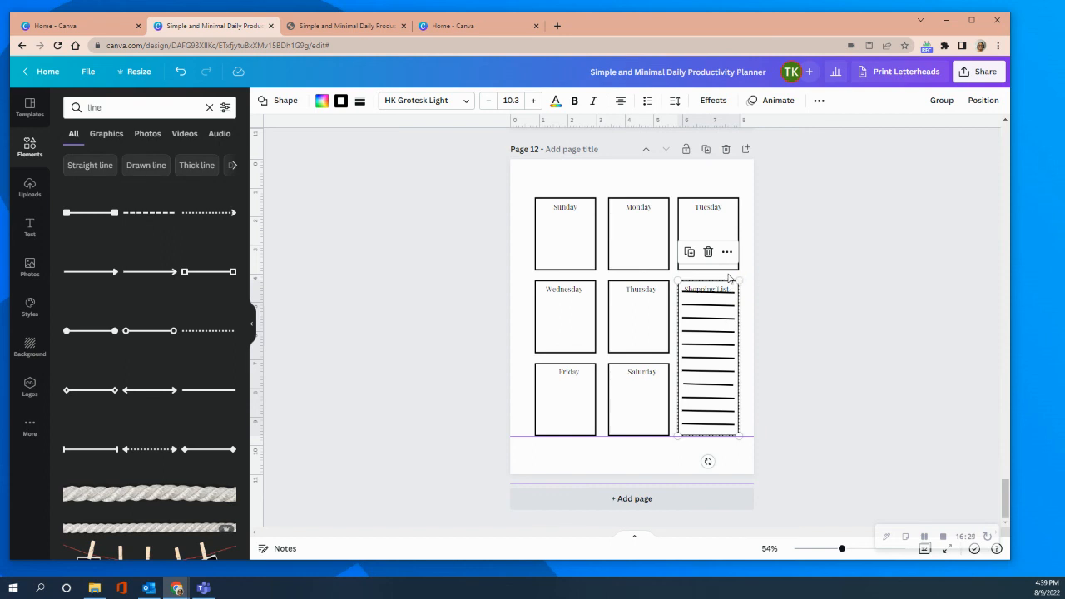
left_click(876, 340)
left_click(712, 293)
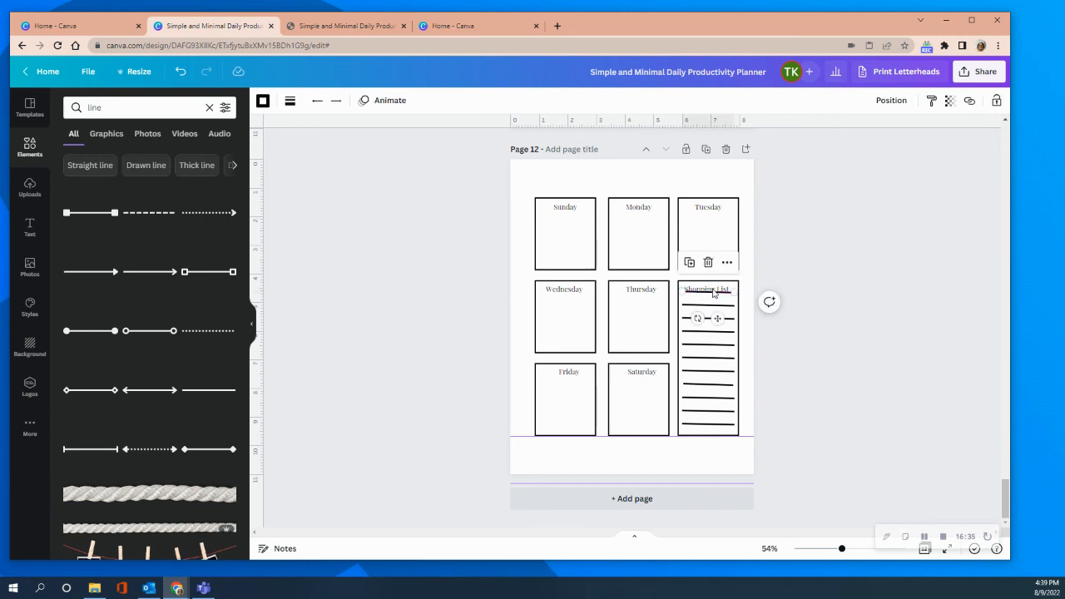
key("Delete")
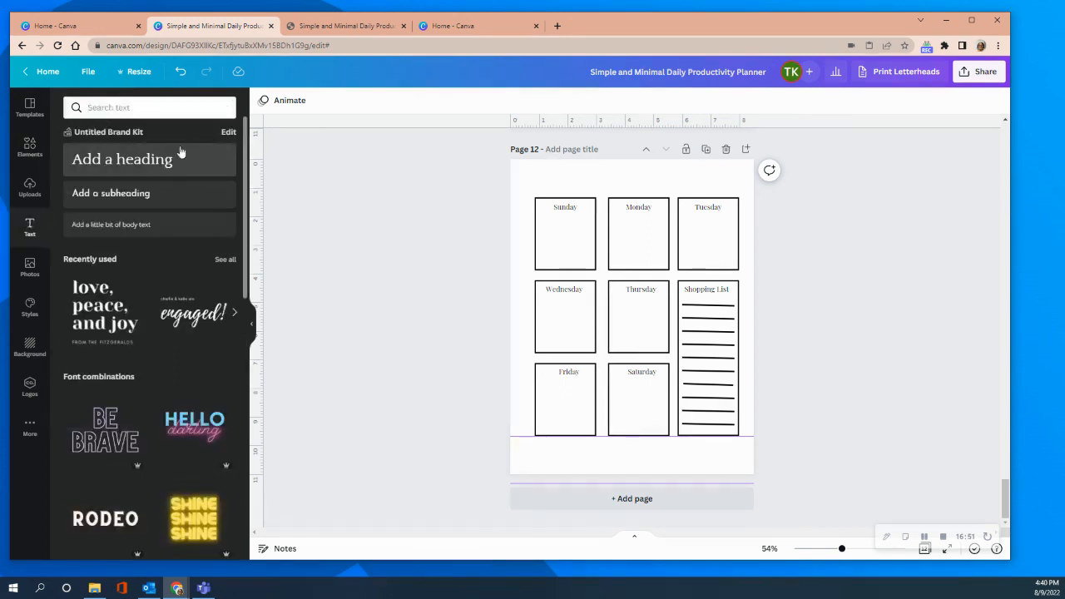
Add a heading to the page with the text "Meal Planner".
left_click(147, 161)
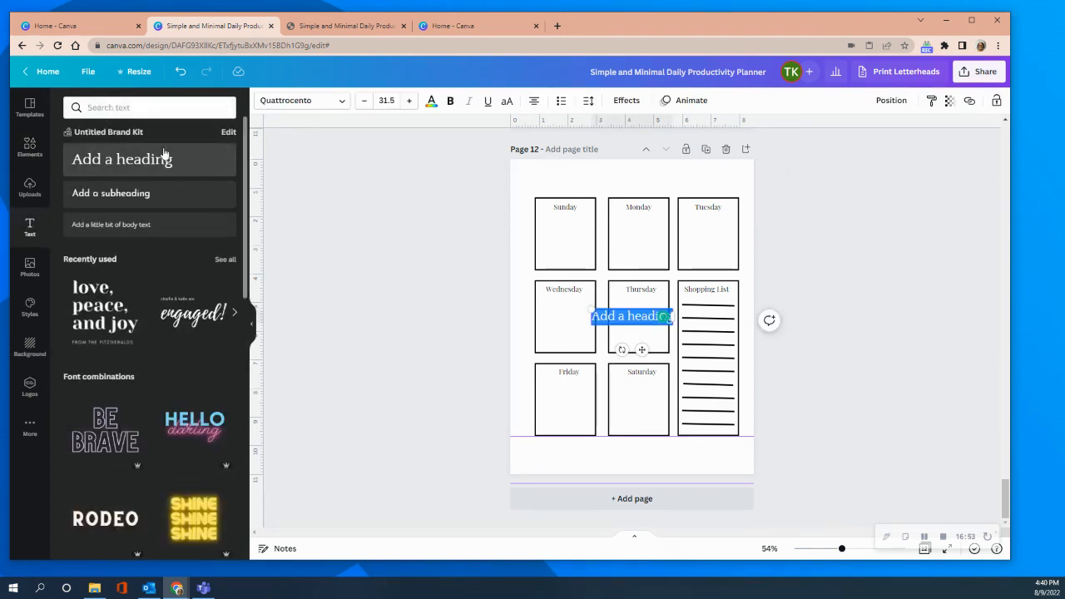
type("Meal")
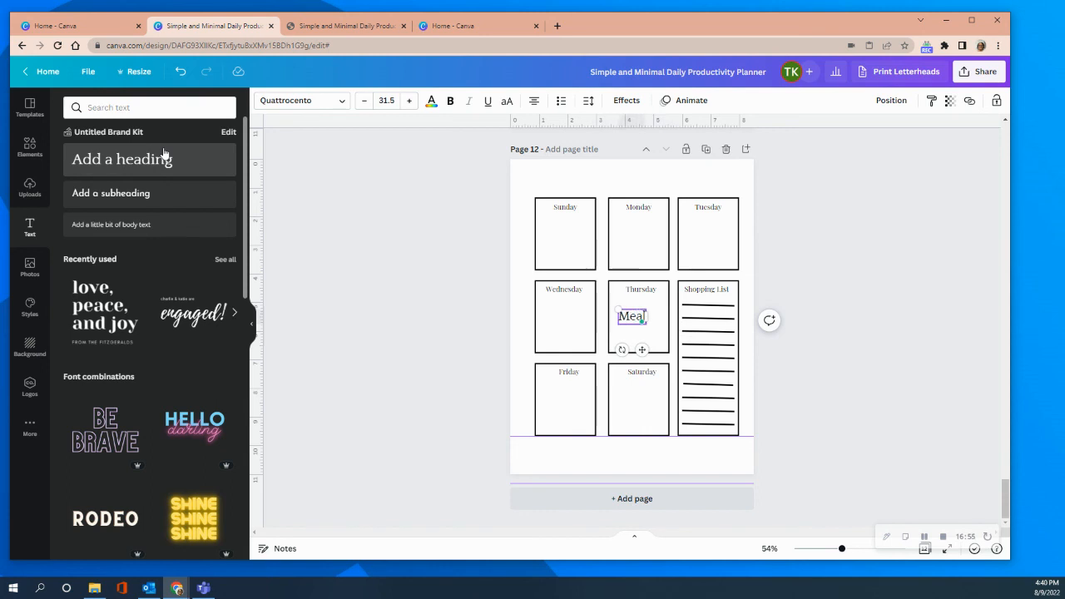
type(" Planner")
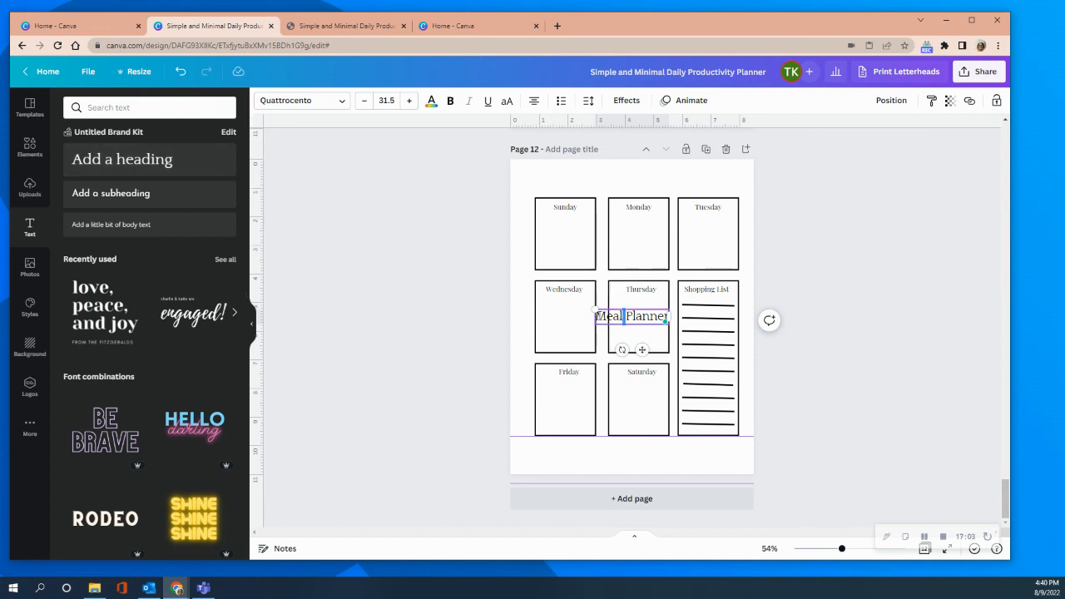
Change the "Meal Planner" heading's font to Playfair Display.
left_click_drag(598, 317, 678, 314)
left_click(616, 319)
left_click_drag(598, 317, 664, 317)
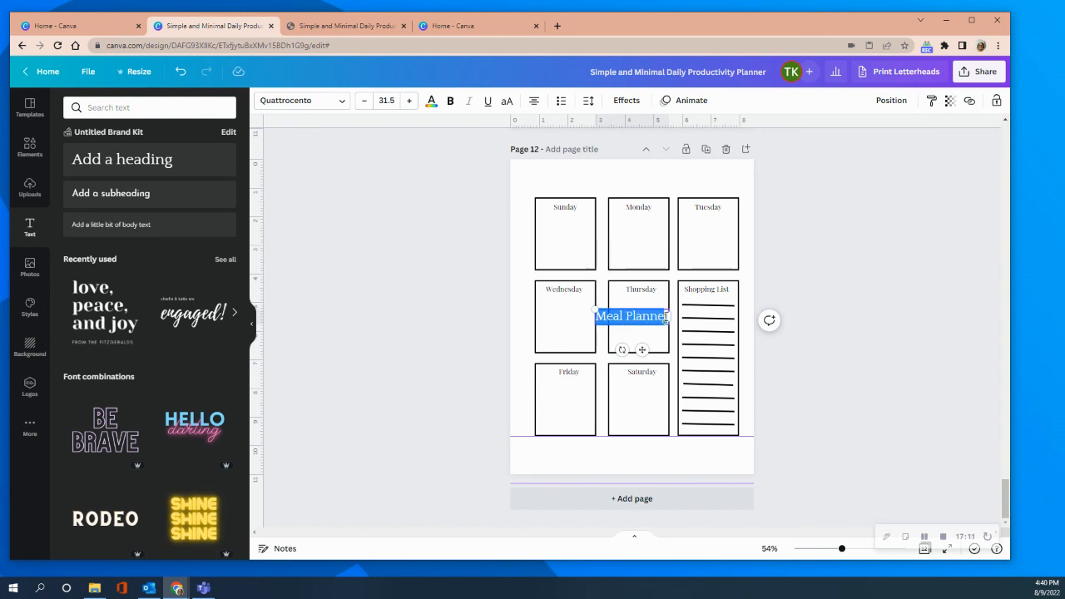
left_click(327, 101)
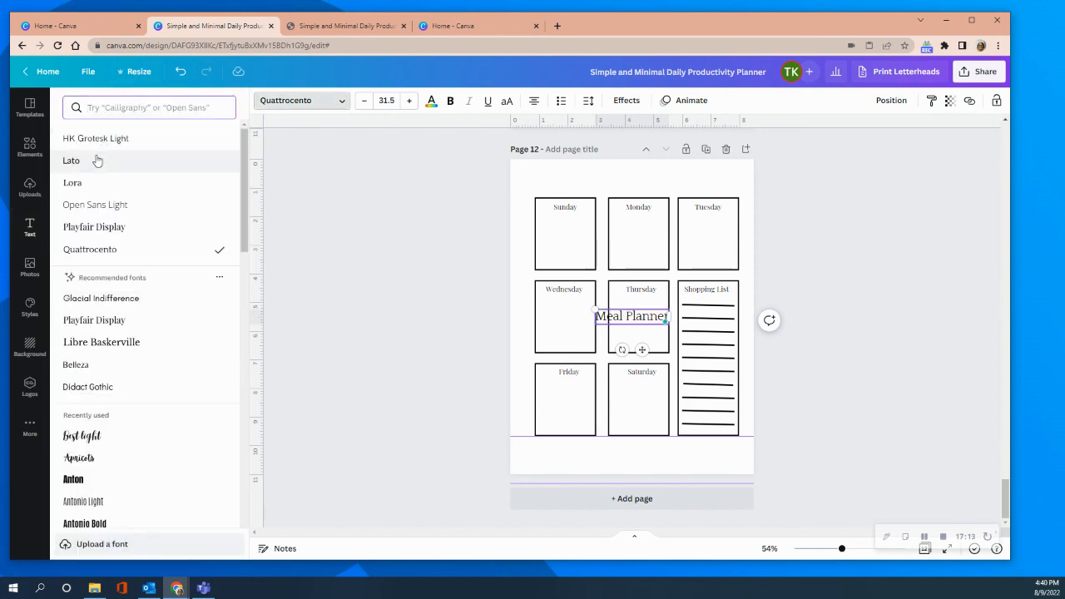
left_click(88, 227)
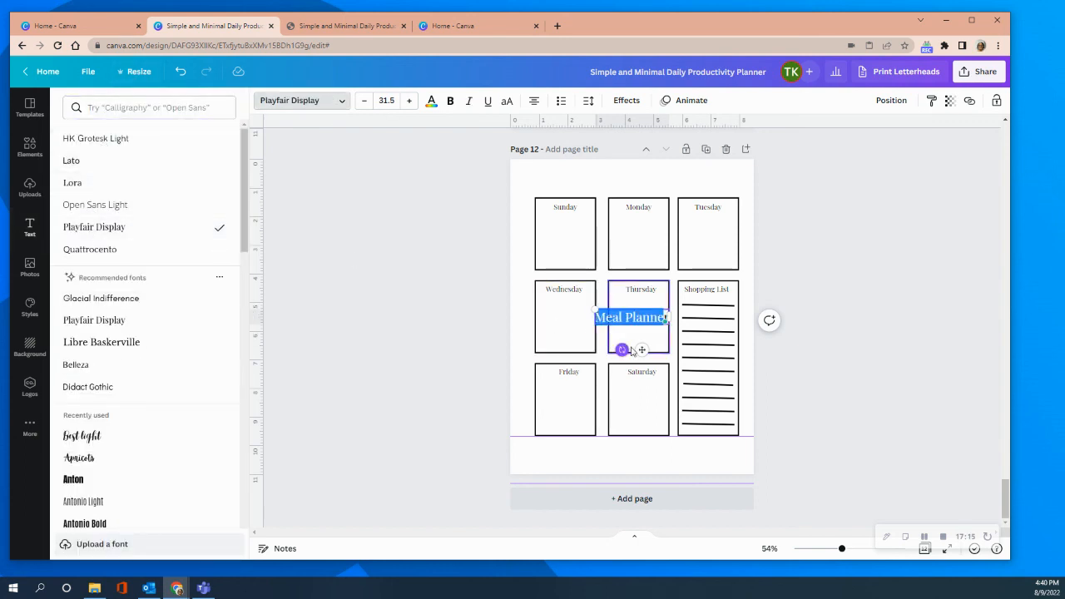
Move the "Meal Planner" heading into the space above the day boxes, centred over the Monday box, and deselect it.
left_click_drag(639, 349, 649, 209)
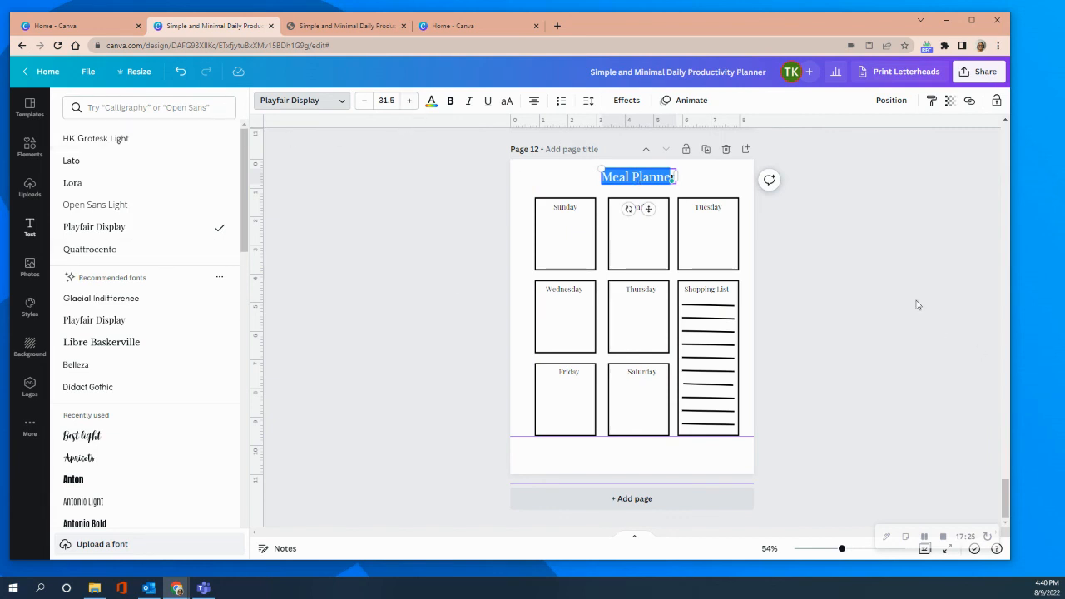
key("Escape")
left_click(852, 304)
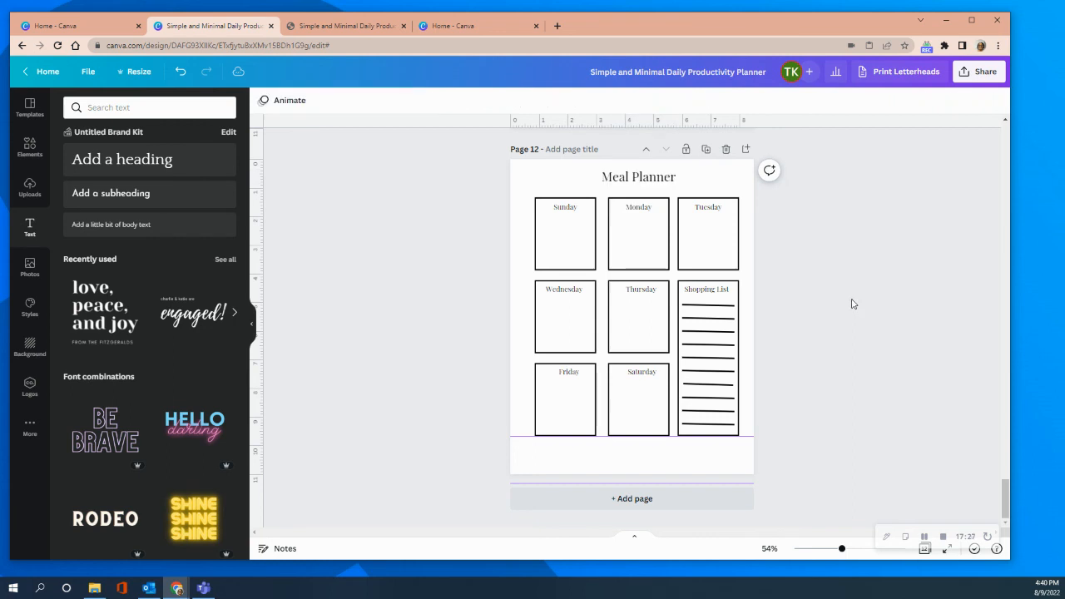